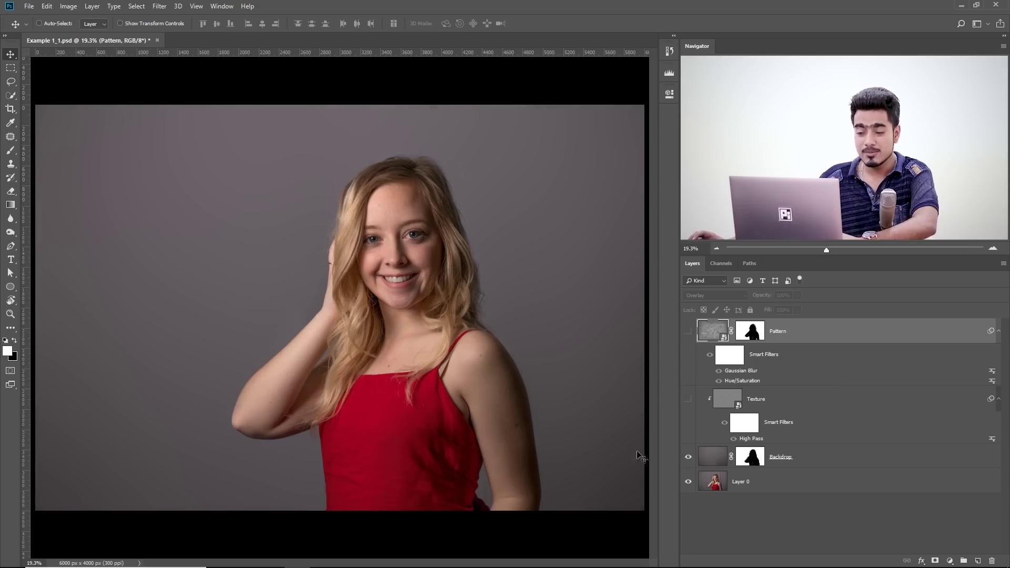
Compare the hair edges at the top of the head with the Backdrop layer hidden and shown.
{"action": "left_click_drag", "start_coordinate": [446, 210], "coordinate": [350, 424]}
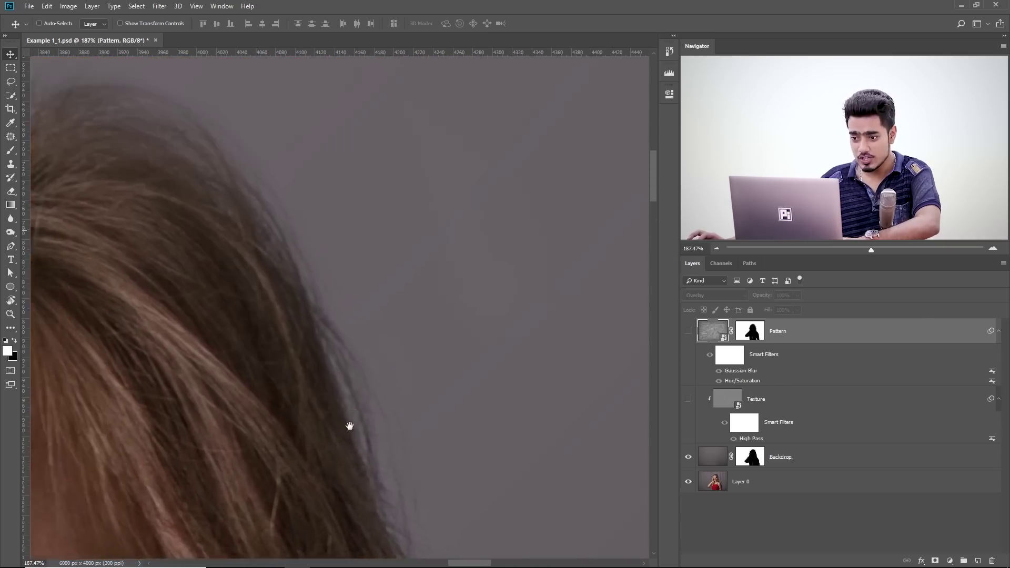
{"action": "left_click_drag", "start_coordinate": [192, 275], "coordinate": [398, 351]}
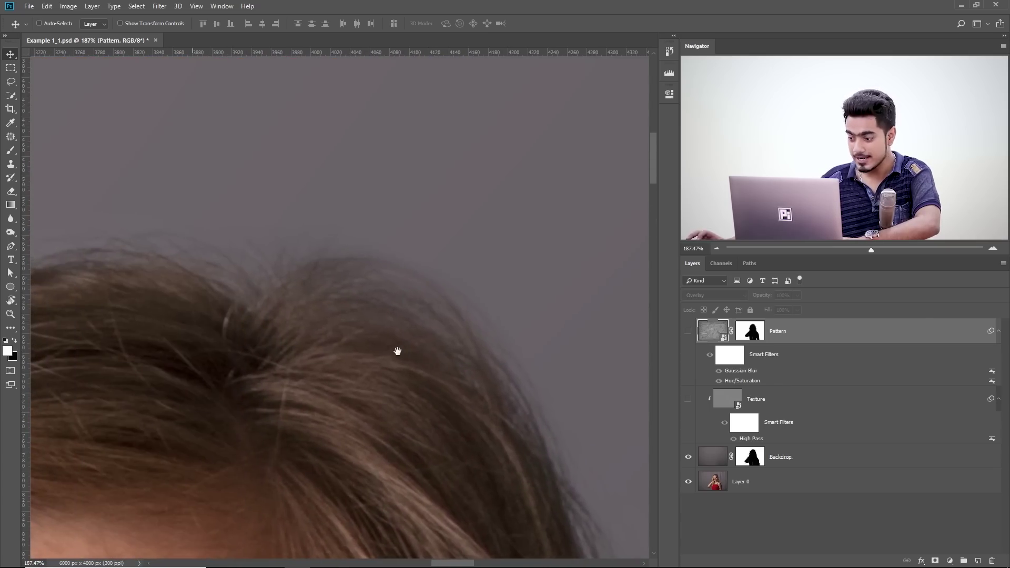
{"action": "left_click", "coordinate": [687, 460]}
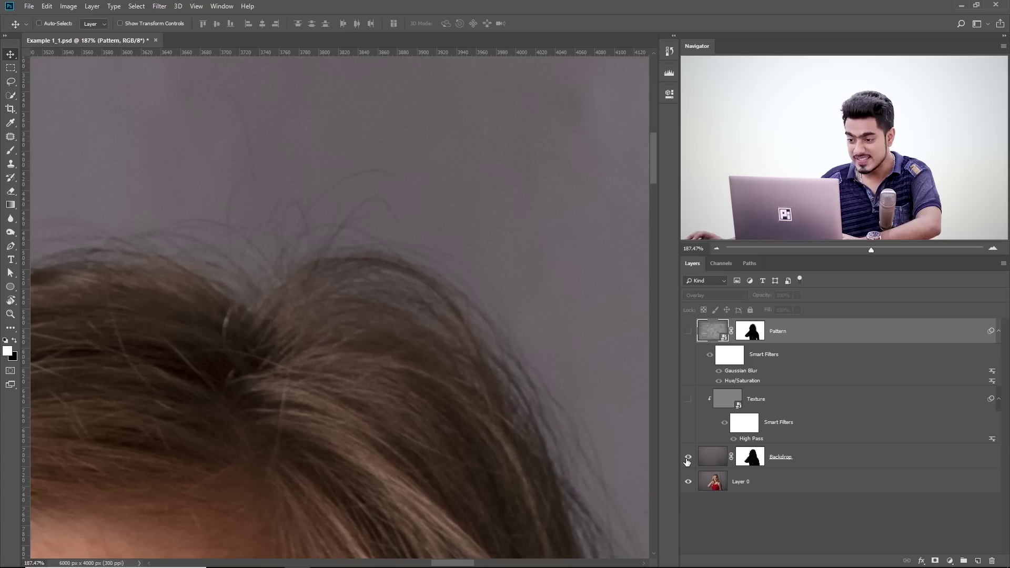
{"action": "left_click", "coordinate": [687, 460]}
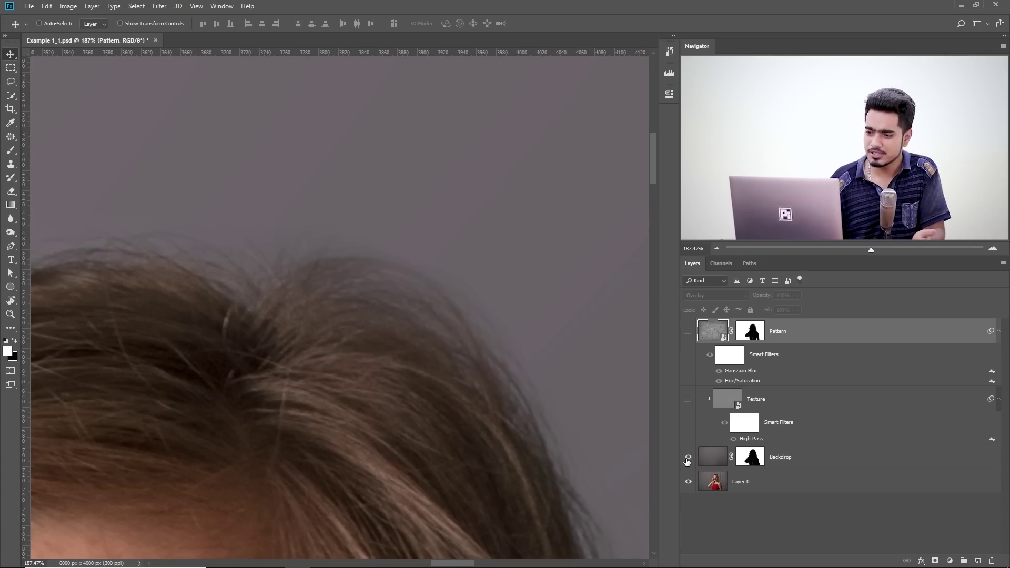
Examine the hair edges and the fine background grain around the head with the Texture layer visible.
{"action": "left_click_drag", "start_coordinate": [467, 314], "coordinate": [420, 321]}
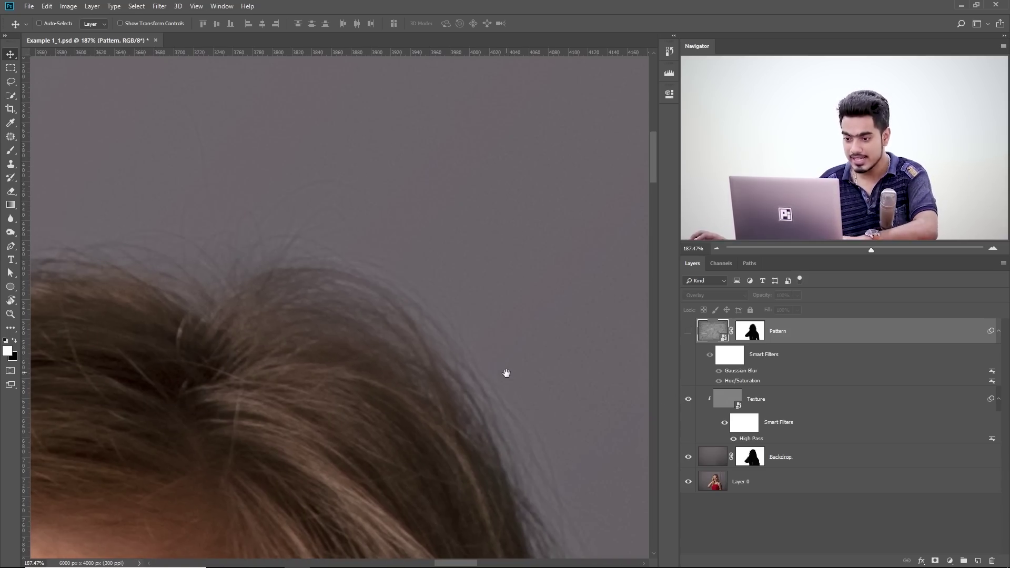
{"action": "left_click_drag", "start_coordinate": [506, 371], "coordinate": [278, 102]}
{"action": "left_click_drag", "start_coordinate": [457, 351], "coordinate": [453, 427]}
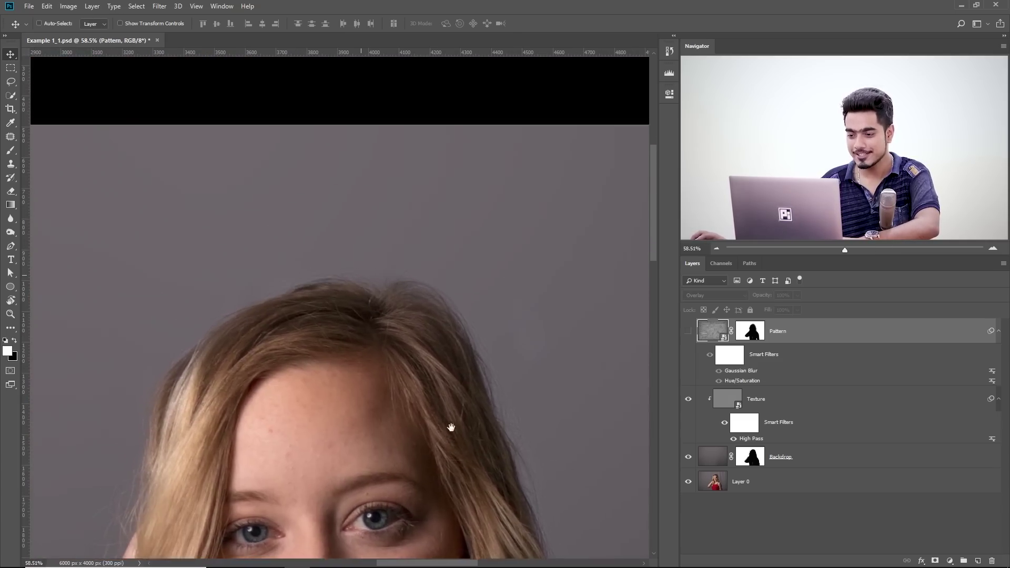
{"action": "scroll", "coordinate": [393, 388], "scroll_direction": "up", "scroll_amount": 5}
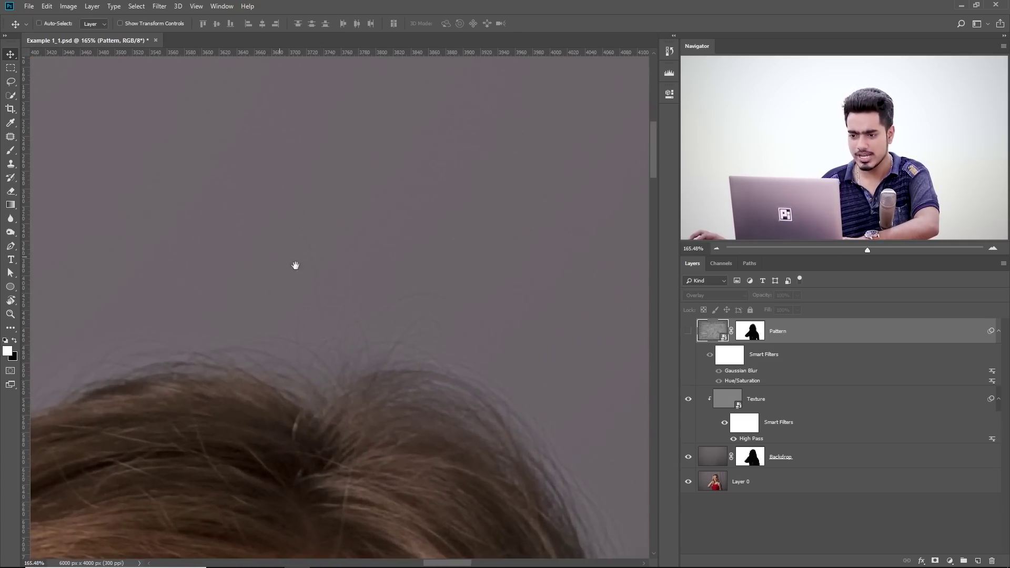
{"action": "left_click_drag", "start_coordinate": [281, 256], "coordinate": [406, 366]}
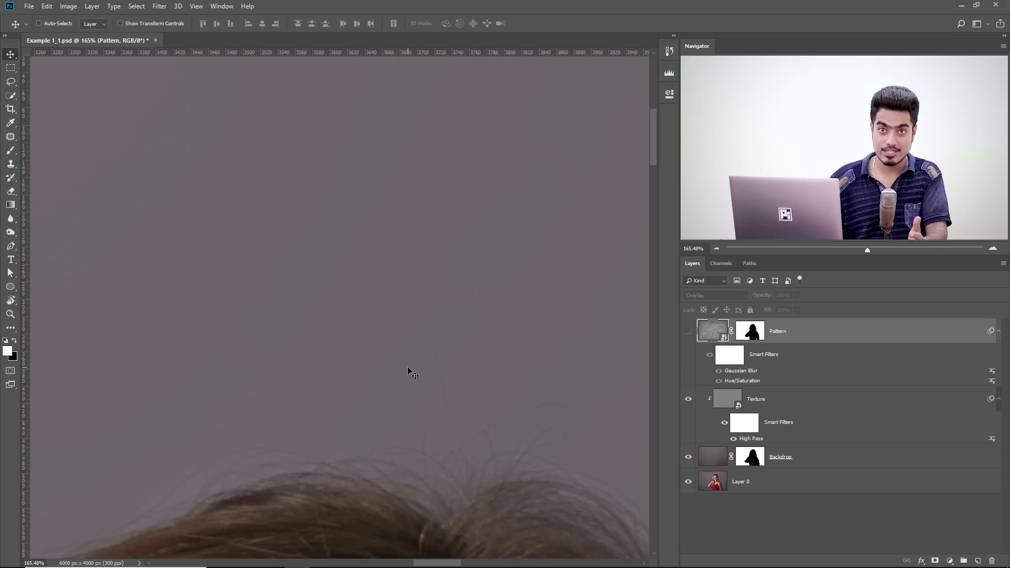
{"action": "key", "text": "c"}
{"action": "left_click_drag", "start_coordinate": [442, 378], "coordinate": [393, 96]}
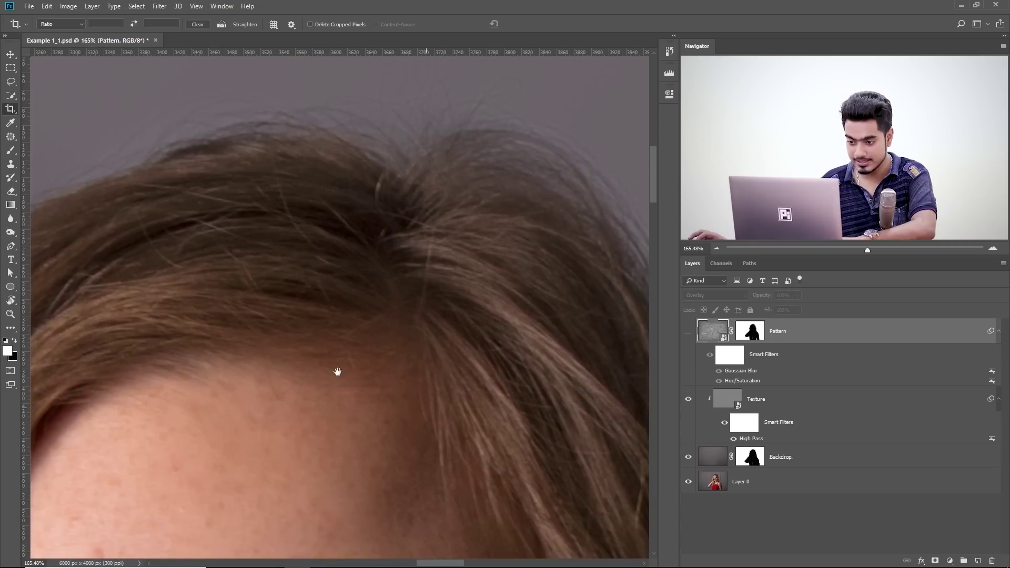
{"action": "left_click_drag", "start_coordinate": [296, 252], "coordinate": [357, 305]}
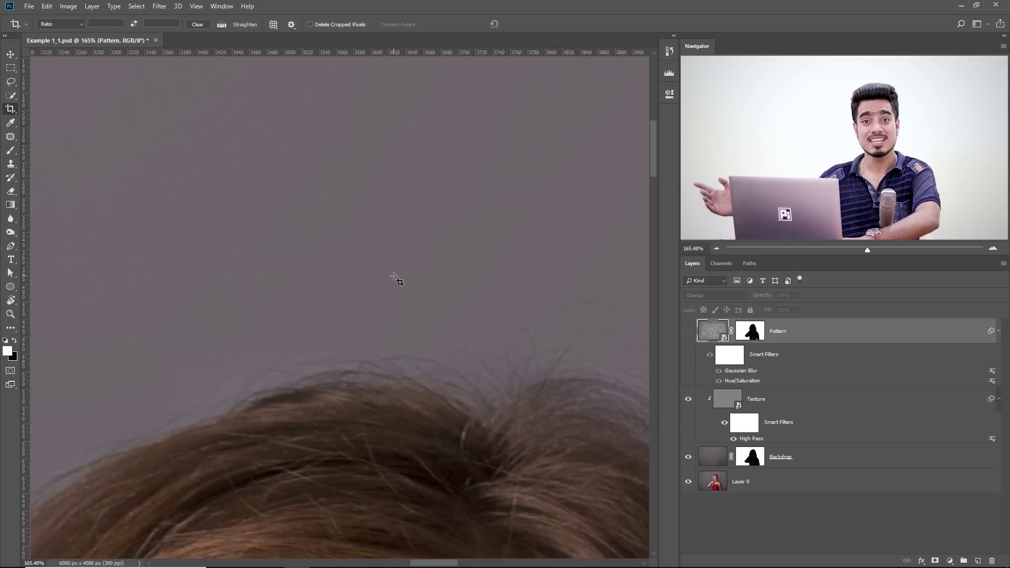
{"action": "left_click_drag", "start_coordinate": [406, 304], "coordinate": [353, 294]}
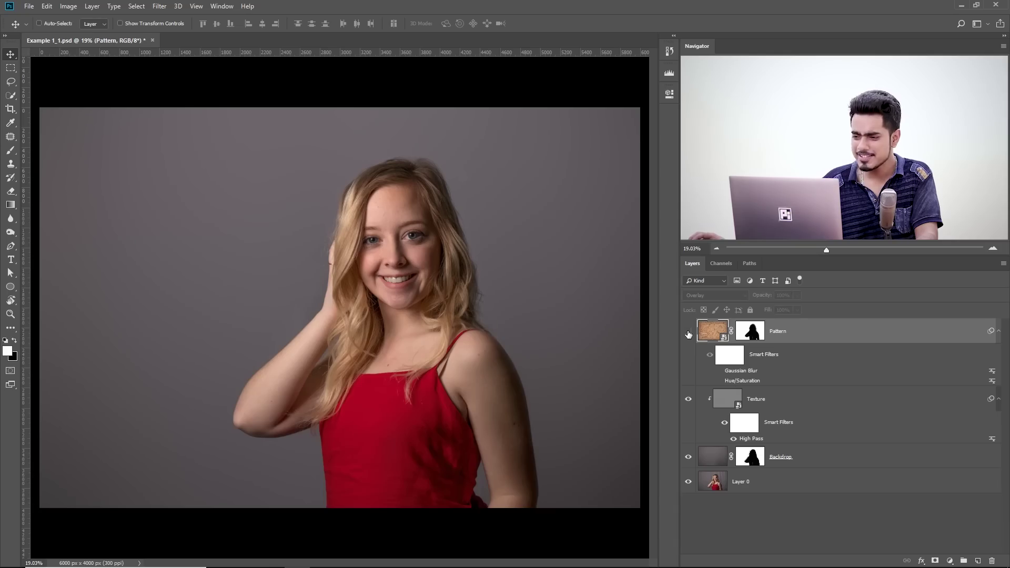
Show the Pattern layer and turn on its Hue/Saturation and Gaussian Blur smart filters.
{"action": "left_click", "coordinate": [688, 333]}
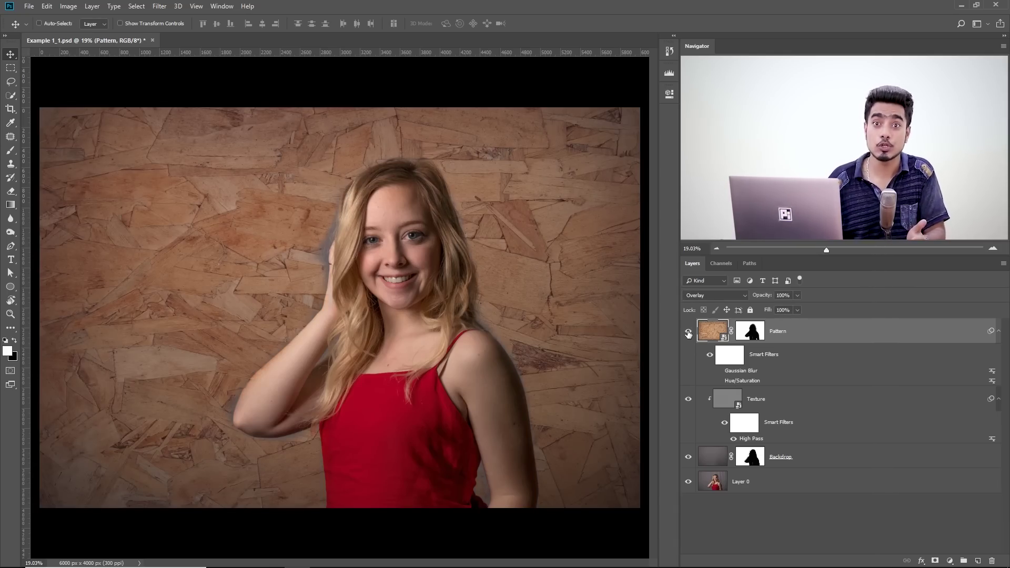
{"action": "left_click", "coordinate": [720, 381]}
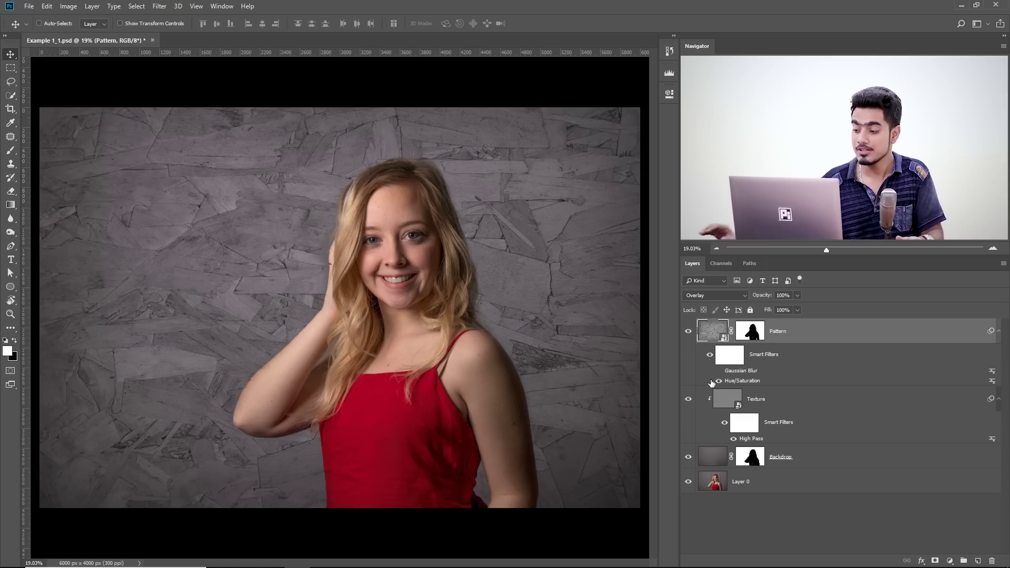
{"action": "left_click", "coordinate": [720, 371]}
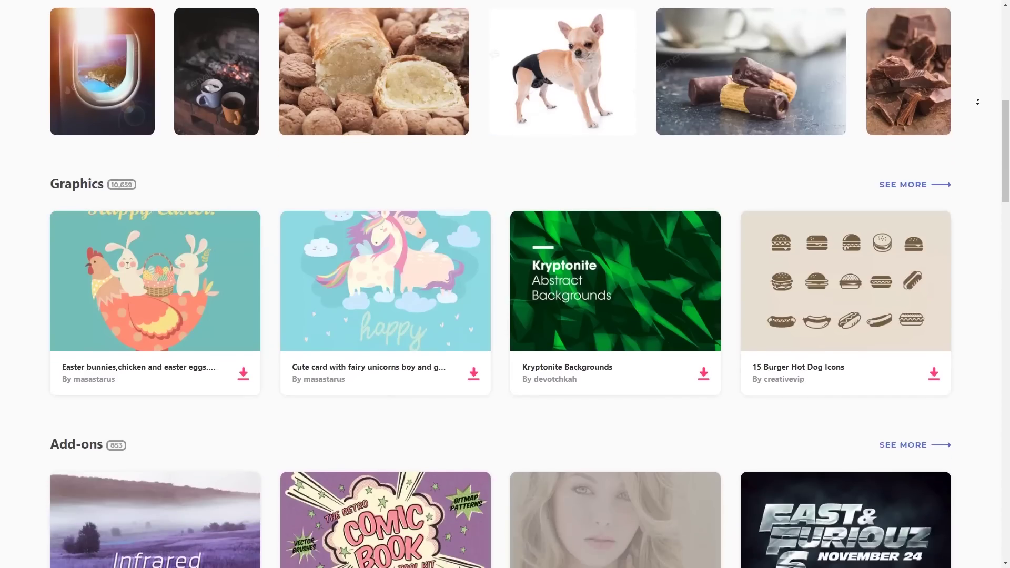
{"action": "scroll", "coordinate": [978, 102], "scroll_direction": "down", "scroll_amount": 4}
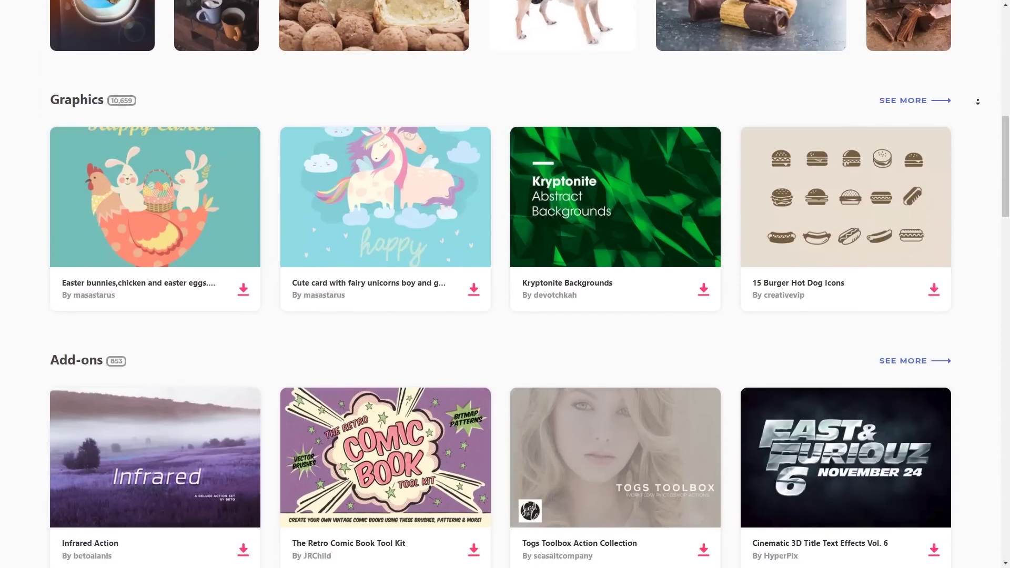
{"action": "scroll", "coordinate": [977, 102], "scroll_direction": "down", "scroll_amount": 6}
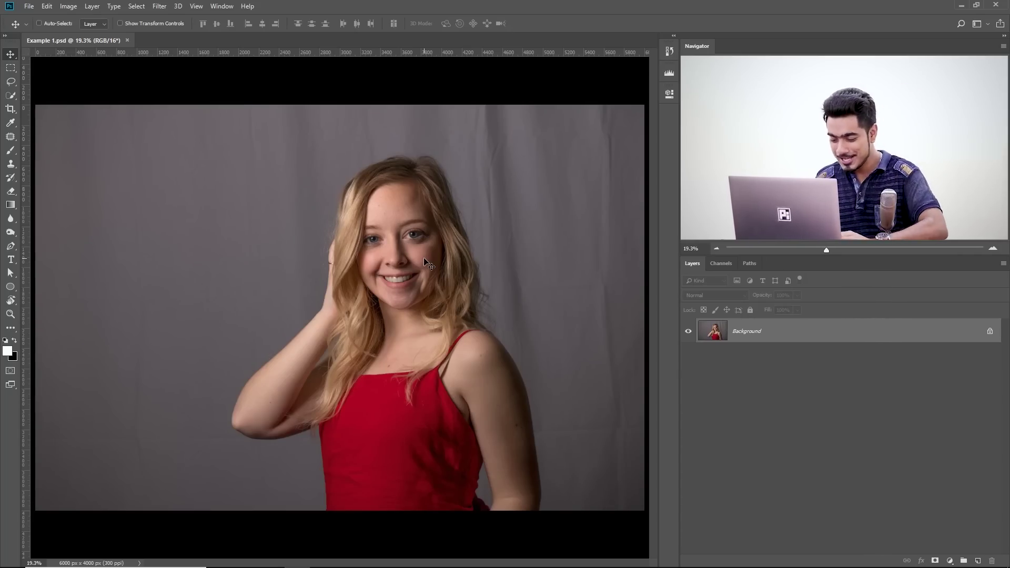
Duplicate the Background layer twice.
{"action": "key", "text": "ctrl"}
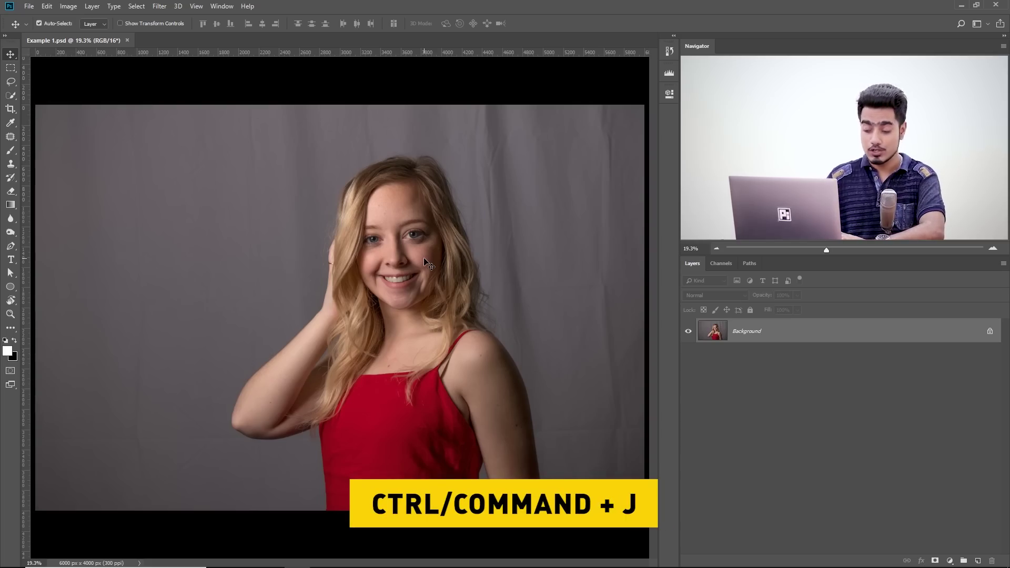
{"action": "key", "text": "ctrl+j"}
{"action": "key", "text": "ctrl+j"}
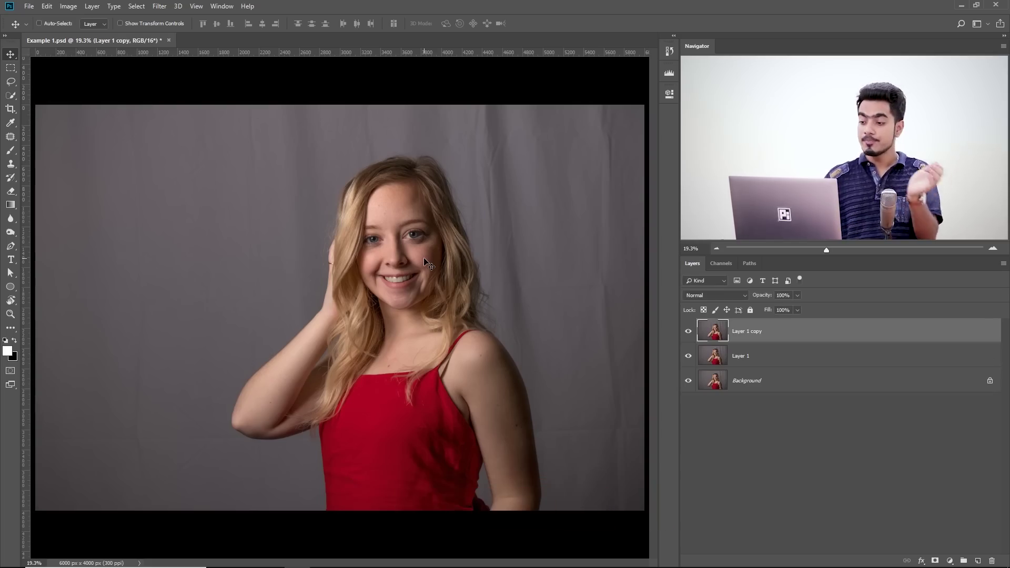
Rename the lower copy Backdrop and the upper copy Texture, and hide the Texture layer.
{"action": "double_click", "coordinate": [747, 356]}
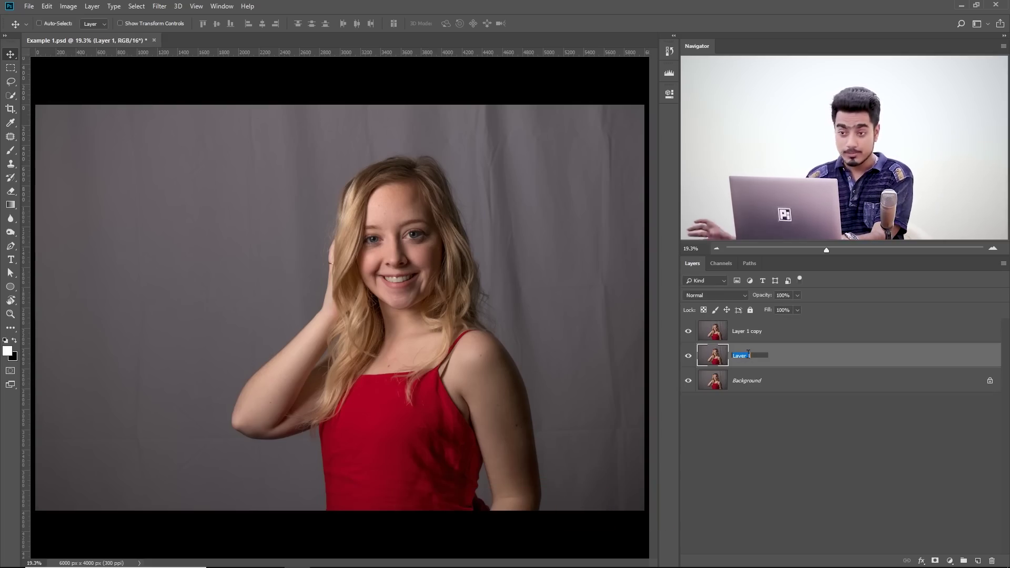
{"action": "type", "text": "Backdrop"}
{"action": "key", "text": "Return"}
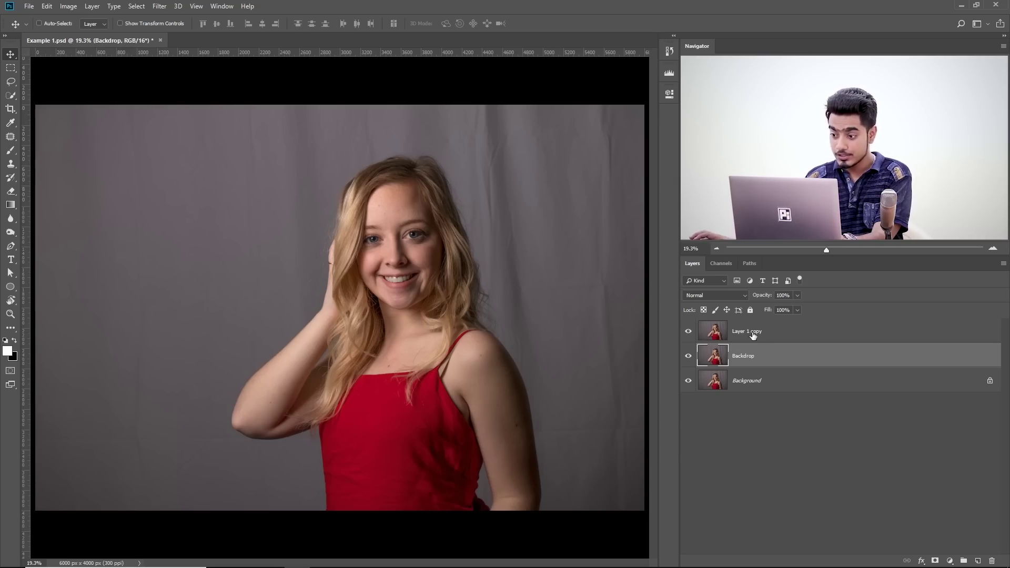
{"action": "double_click", "coordinate": [753, 336]}
{"action": "type", "text": "Texture"}
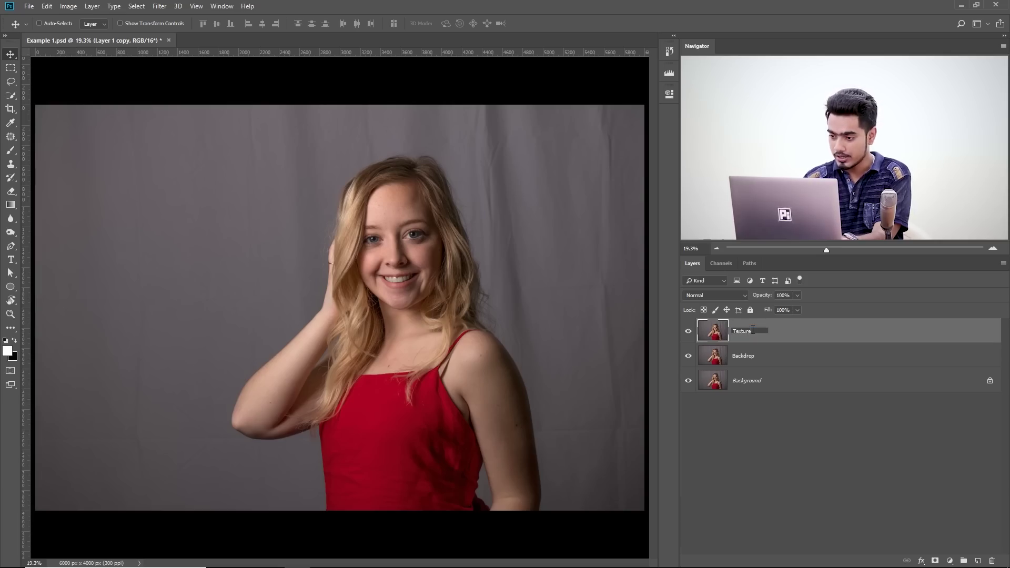
{"action": "key", "text": "Return"}
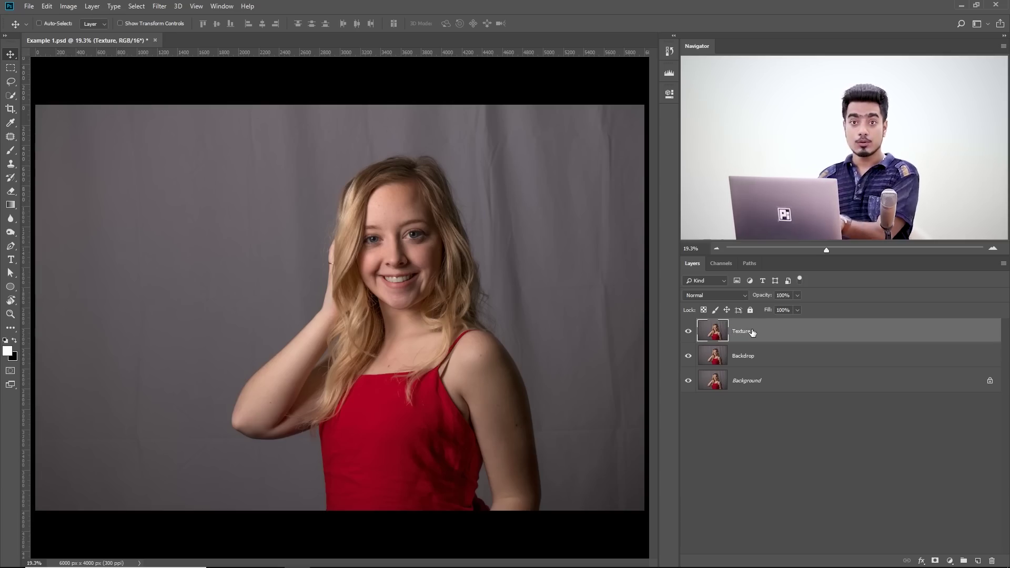
{"action": "left_click", "coordinate": [689, 331]}
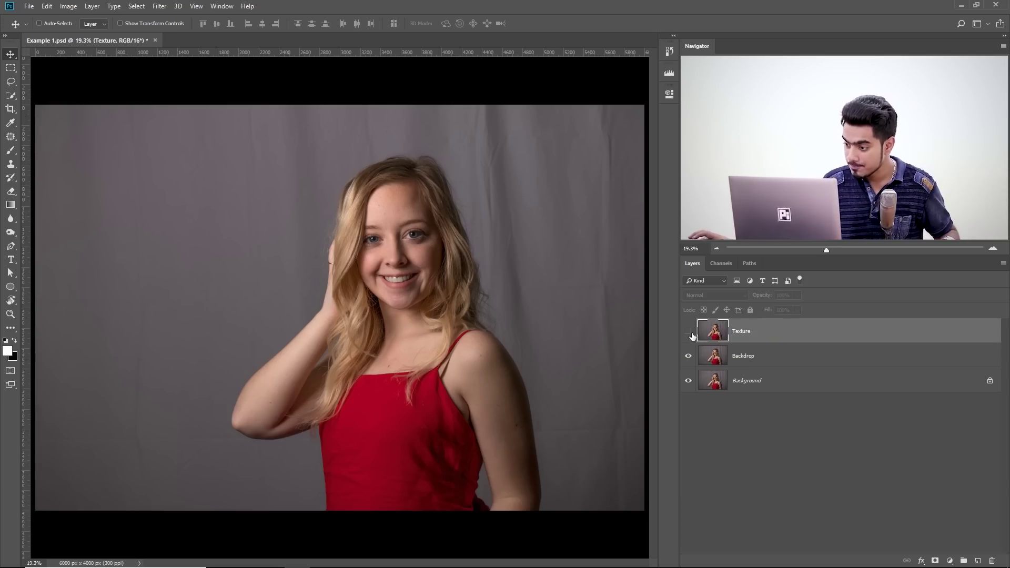
On the Backdrop layer, make a loose freehand Lasso selection around the whole woman with a small margin.
{"action": "left_click", "coordinate": [770, 357]}
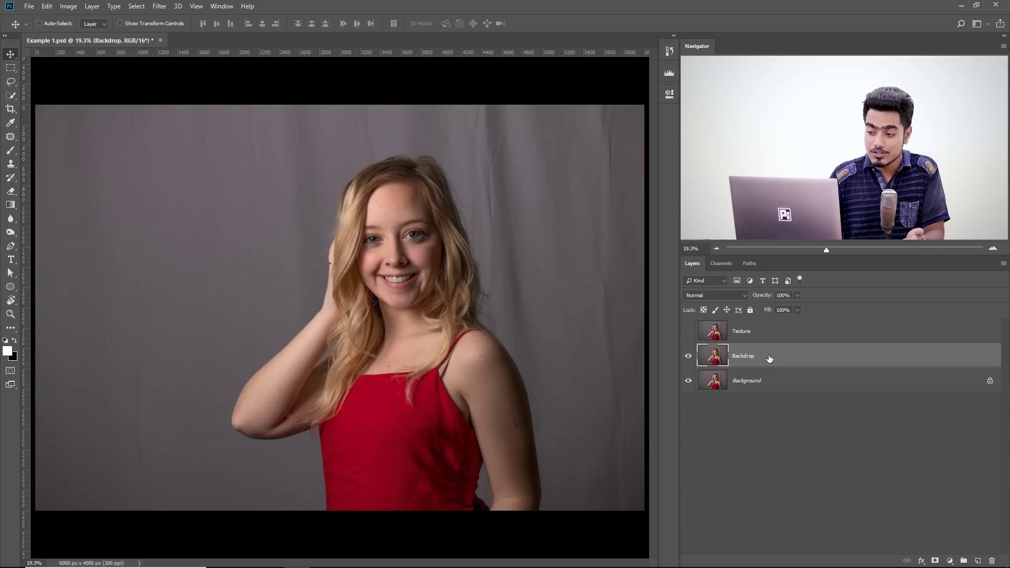
{"action": "left_click", "coordinate": [10, 82]}
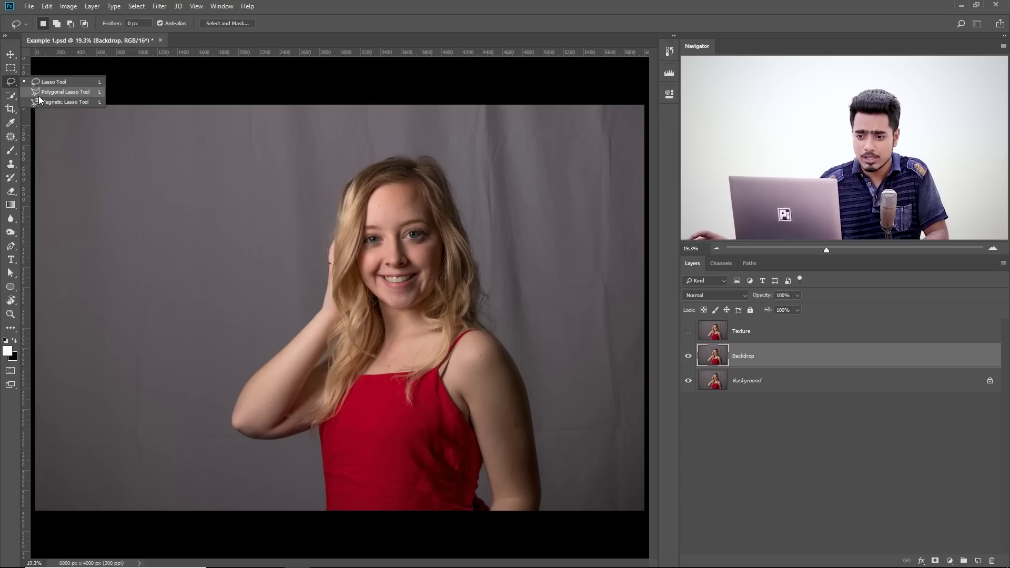
{"action": "left_click", "coordinate": [38, 82]}
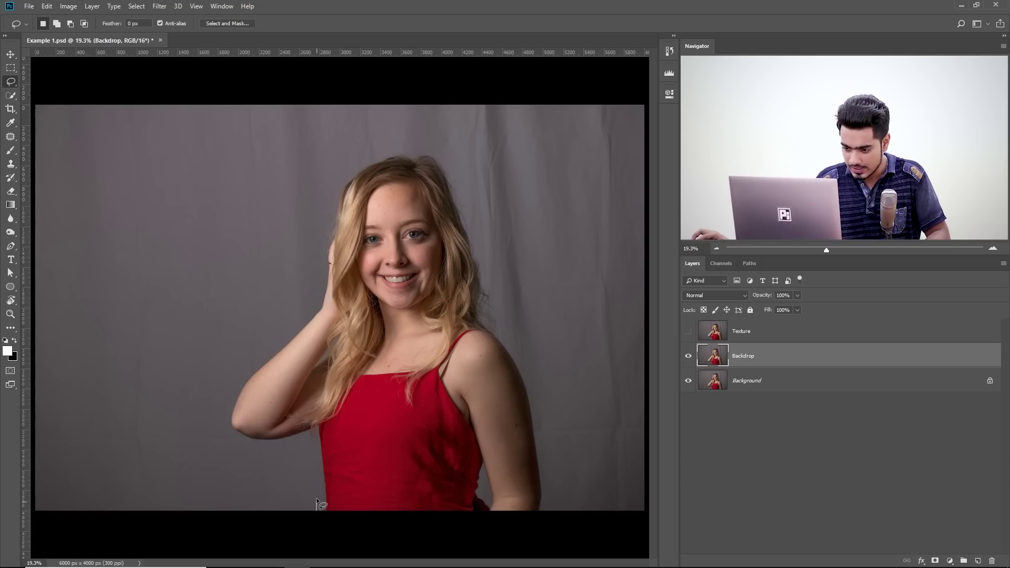
{"action": "mouse_move", "coordinate": [240, 446]}
{"action": "left_mouse_down"}
{"action": "mouse_move", "coordinate": [225, 410]}
{"action": "mouse_move", "coordinate": [261, 356]}
{"action": "left_mouse_up"}
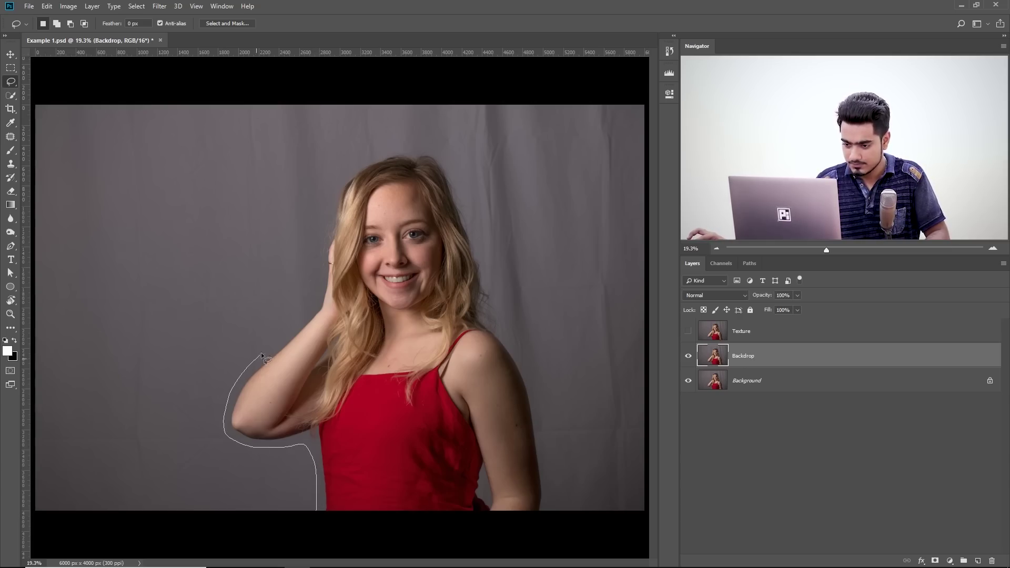
{"action": "mouse_move", "coordinate": [432, 149]}
{"action": "left_mouse_down"}
{"action": "mouse_move", "coordinate": [461, 186]}
{"action": "mouse_move", "coordinate": [482, 240]}
{"action": "left_mouse_up"}
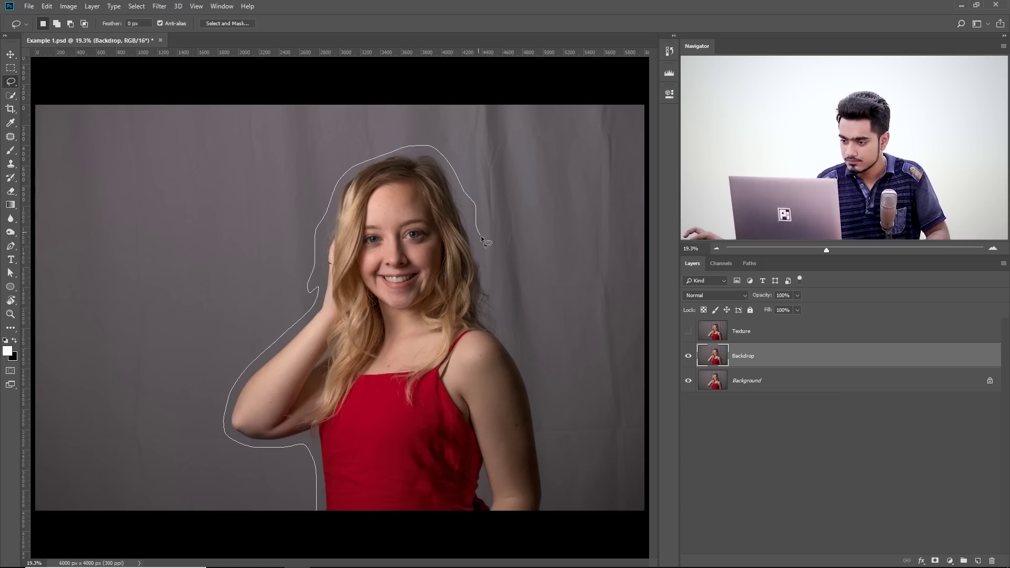
{"action": "left_click_drag", "start_coordinate": [541, 419], "coordinate": [549, 510]}
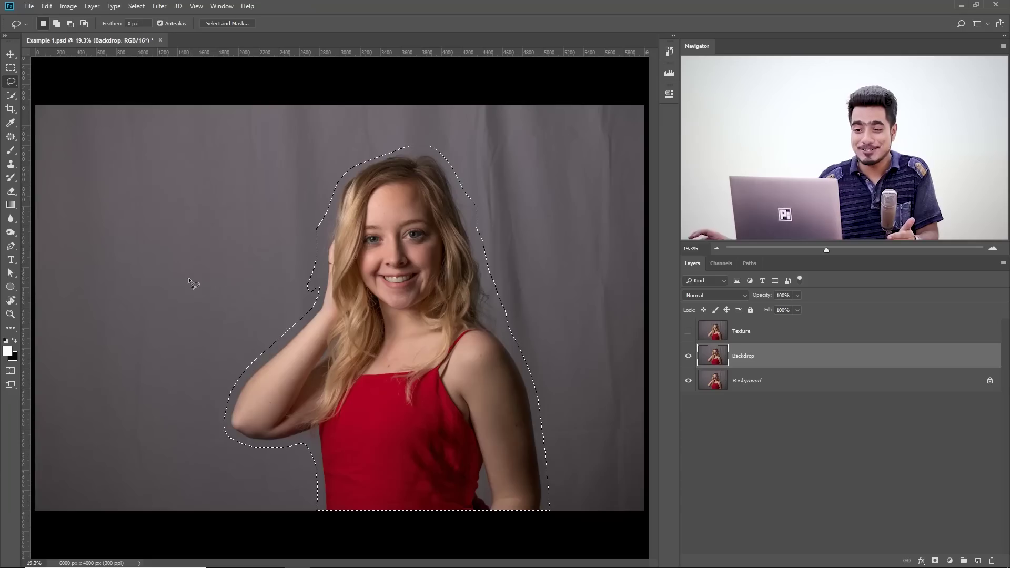
Fill the selected woman with Content-Aware contents, Color Adaptation on, Normal mode at 100% opacity, and deselect.
{"action": "left_click", "coordinate": [46, 7]}
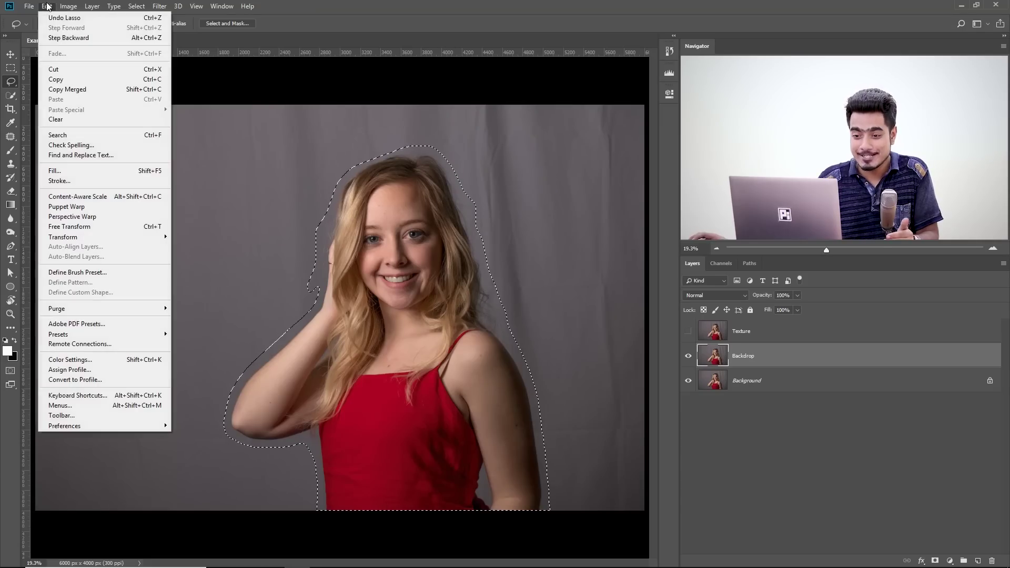
{"action": "left_click", "coordinate": [58, 171]}
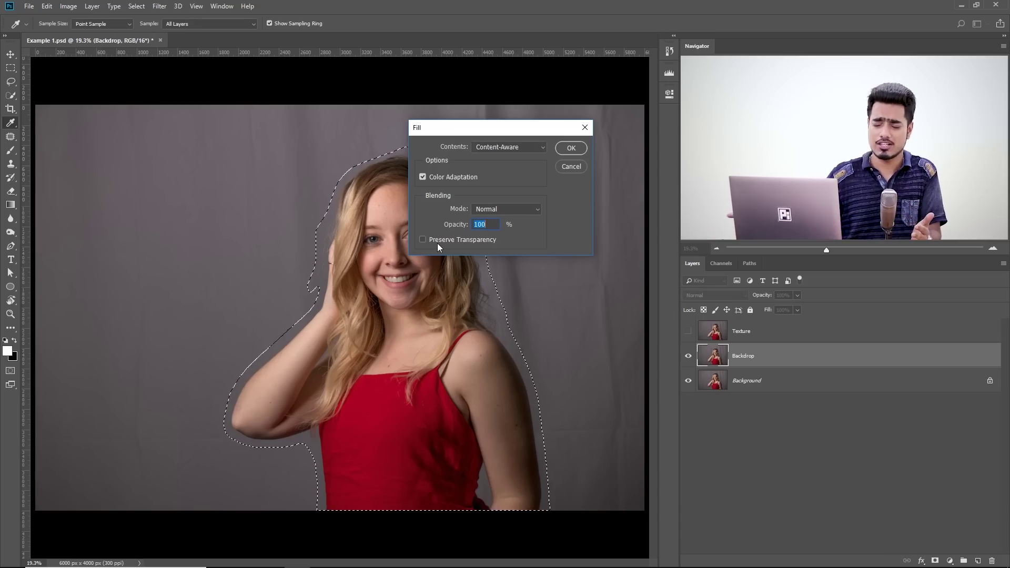
{"action": "left_click", "coordinate": [570, 150]}
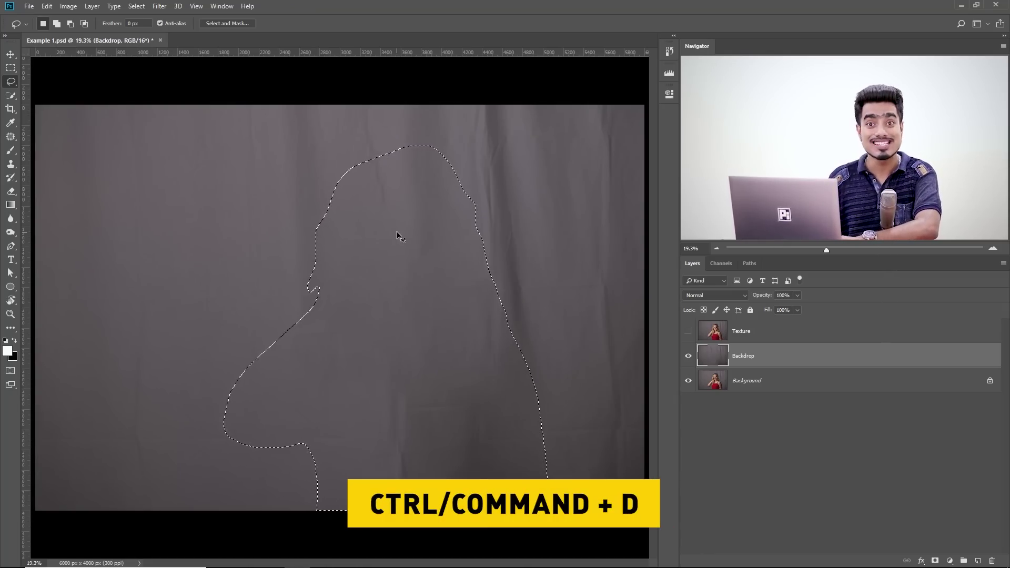
{"action": "key", "text": "ctrl+d"}
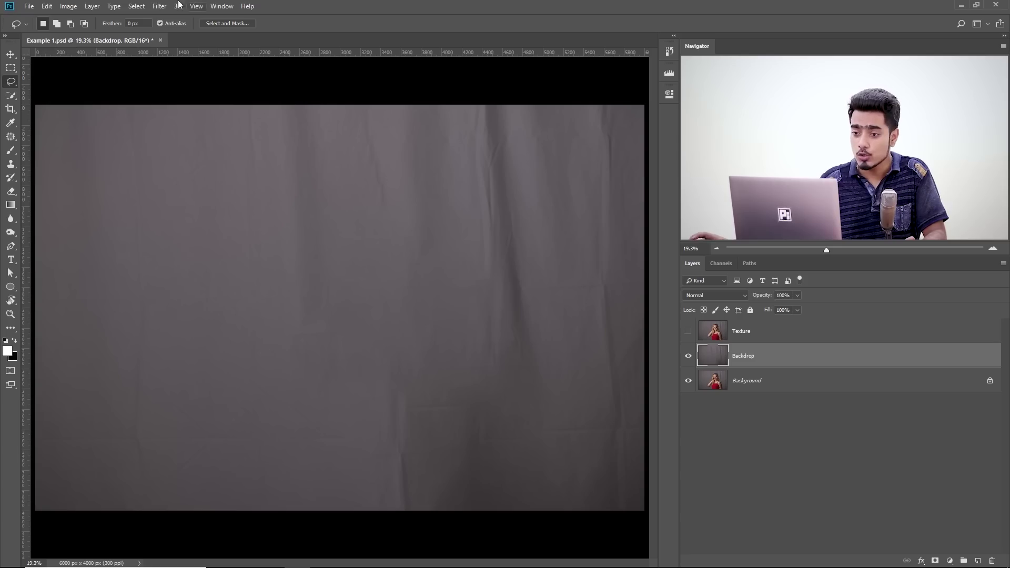
Apply a Gaussian Blur with a radius of 378.2 pixels to the Backdrop layer.
{"action": "left_click", "coordinate": [159, 5]}
{"action": "mouse_move", "coordinate": [231, 130]}
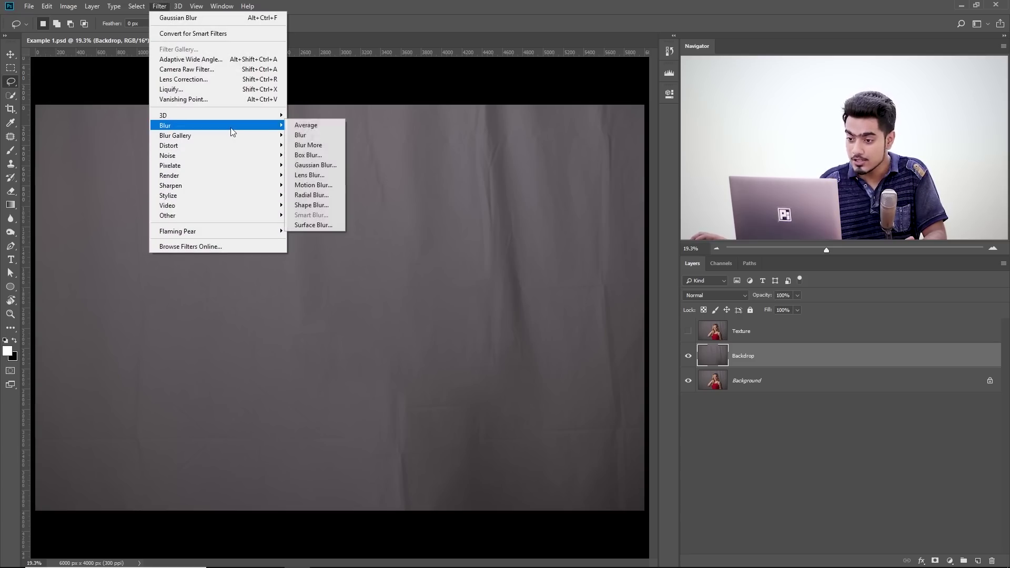
{"action": "left_click", "coordinate": [316, 165]}
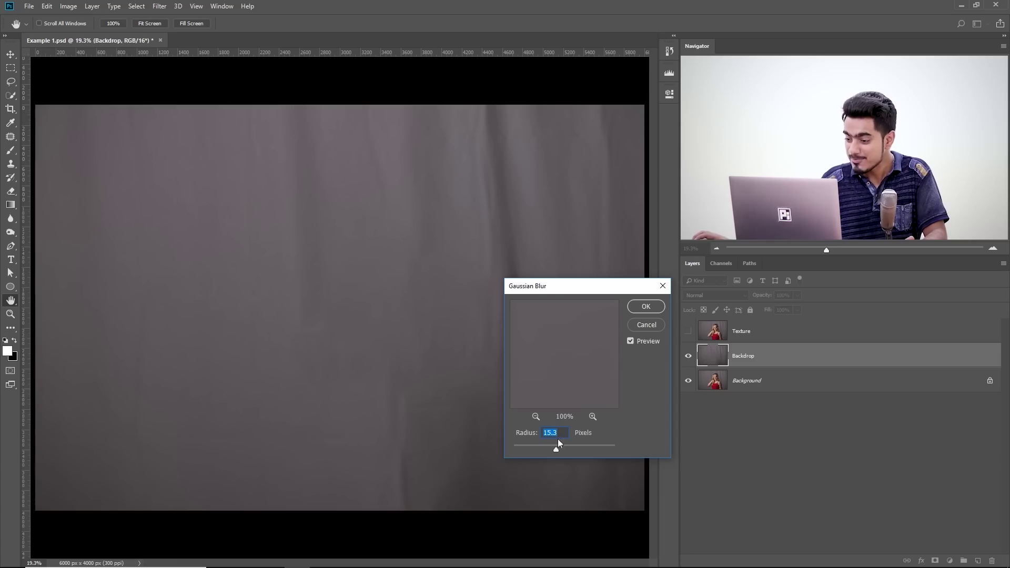
{"action": "left_click_drag", "start_coordinate": [572, 293], "coordinate": [668, 315]}
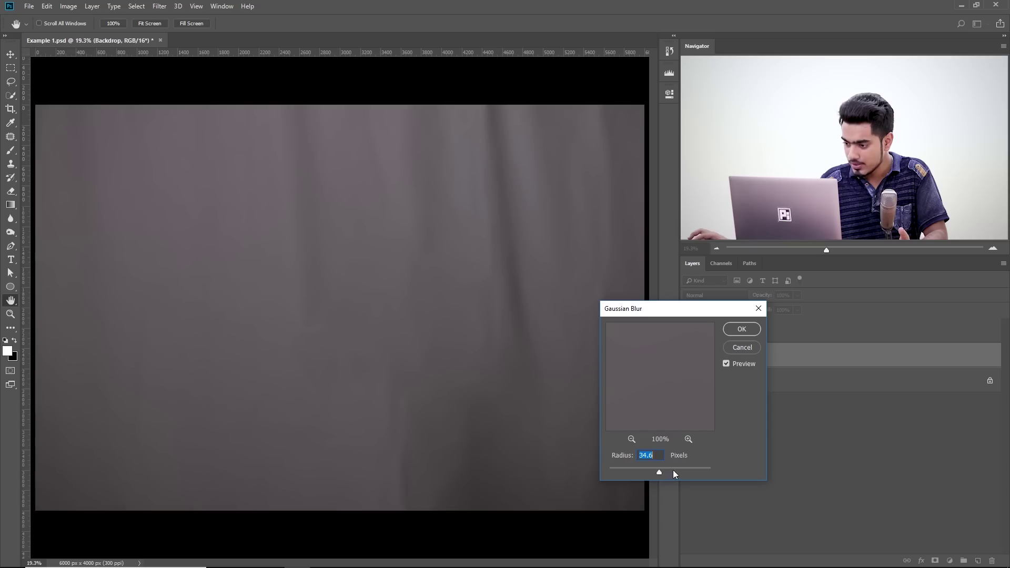
{"action": "left_click_drag", "start_coordinate": [697, 469], "coordinate": [695, 469]}
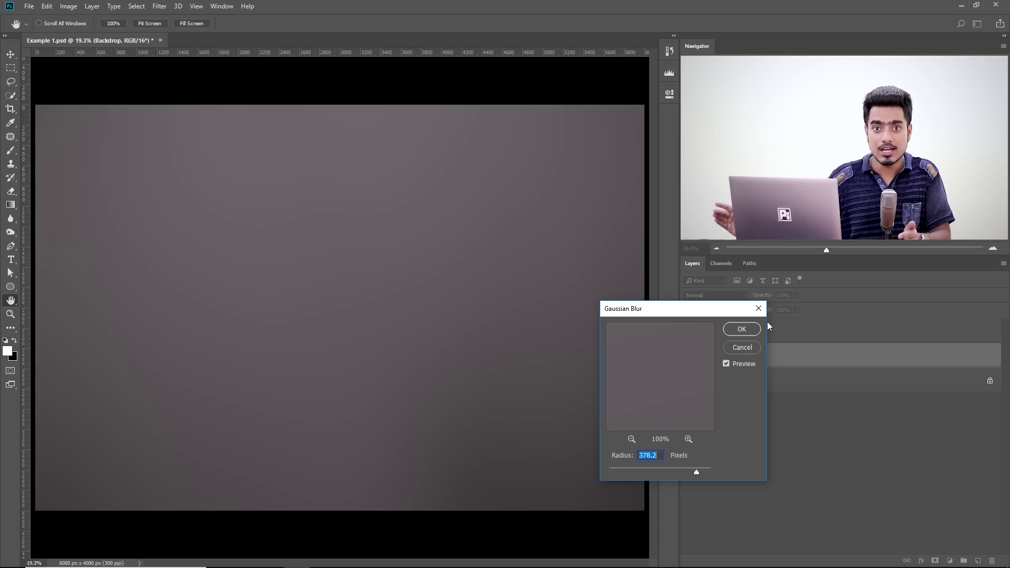
{"action": "left_click", "coordinate": [742, 328]}
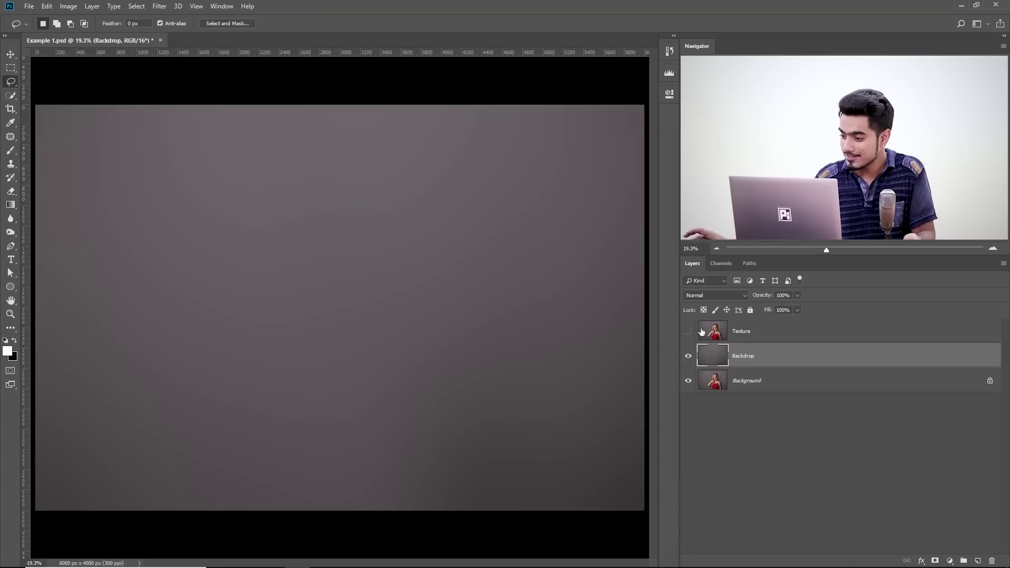
Show the Texture layer and convert it to a smart object for smart filters.
{"action": "left_click", "coordinate": [737, 327]}
{"action": "left_click", "coordinate": [688, 331]}
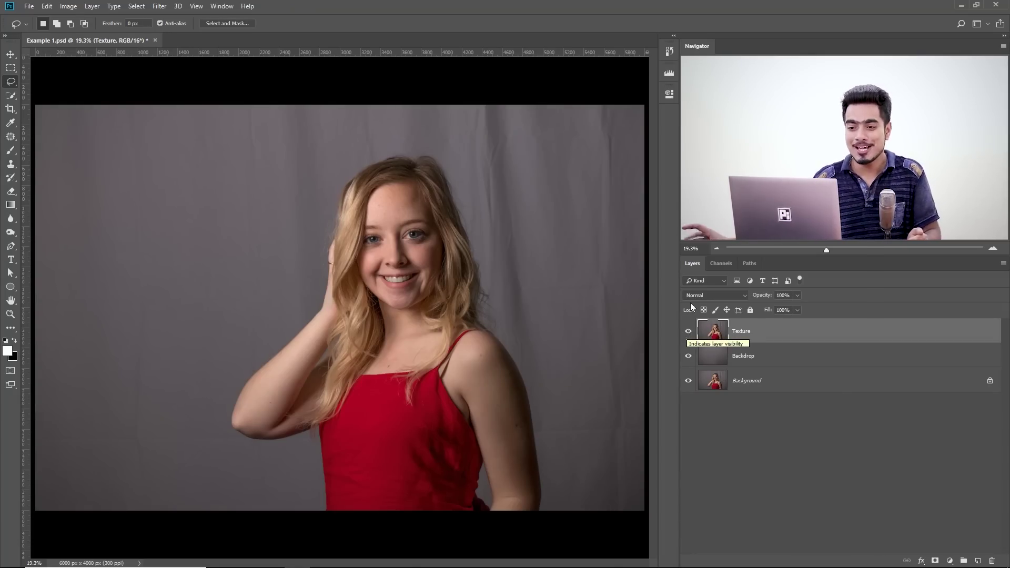
{"action": "left_click", "coordinate": [159, 5]}
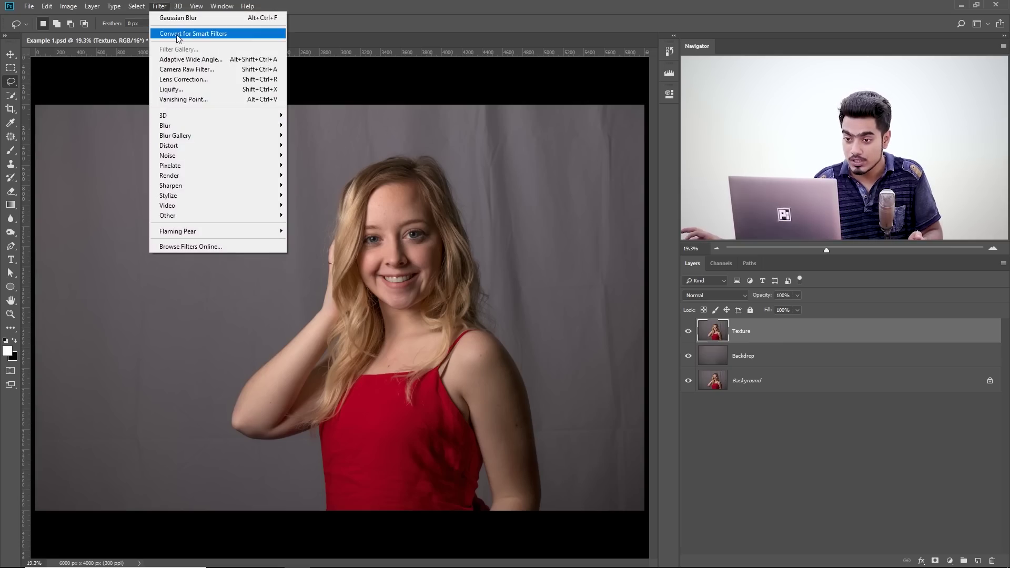
{"action": "left_click", "coordinate": [177, 35]}
{"action": "left_click", "coordinate": [500, 213]}
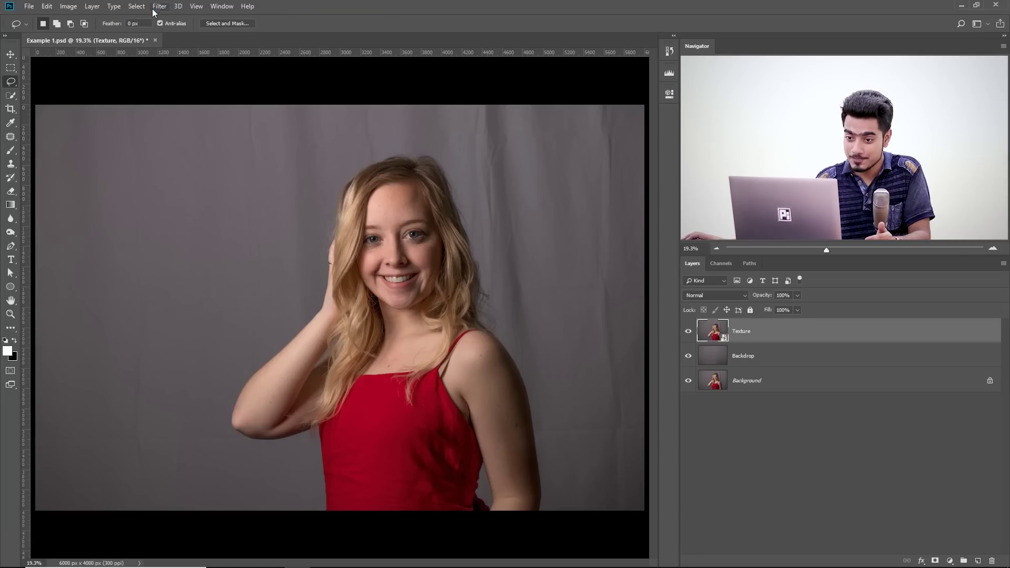
Apply a High Pass filter to the Texture layer, comparing radii on the hair detail and settling on 2.0 pixels.
{"action": "left_click", "coordinate": [155, 6]}
{"action": "mouse_move", "coordinate": [261, 216]}
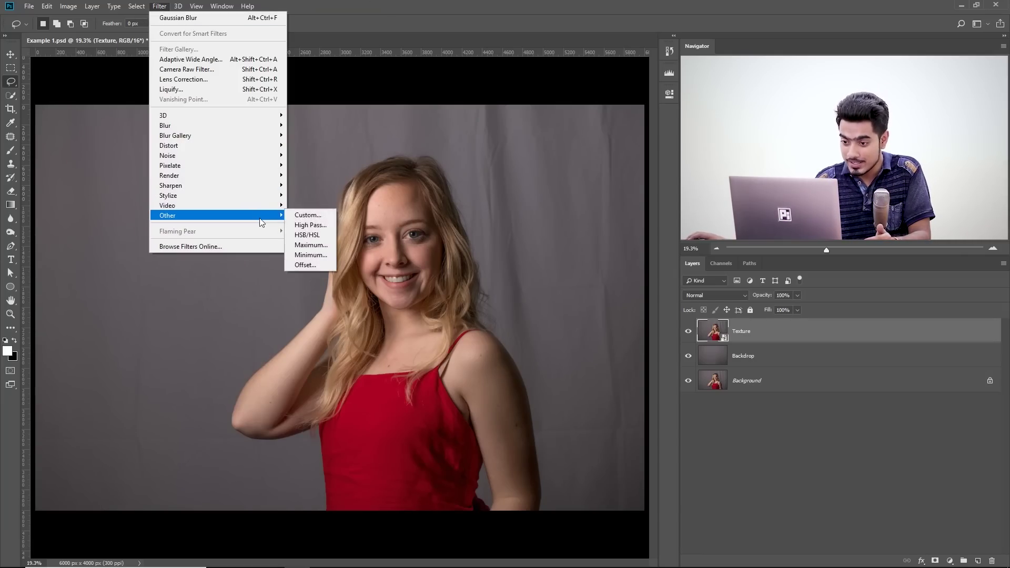
{"action": "left_click", "coordinate": [303, 225]}
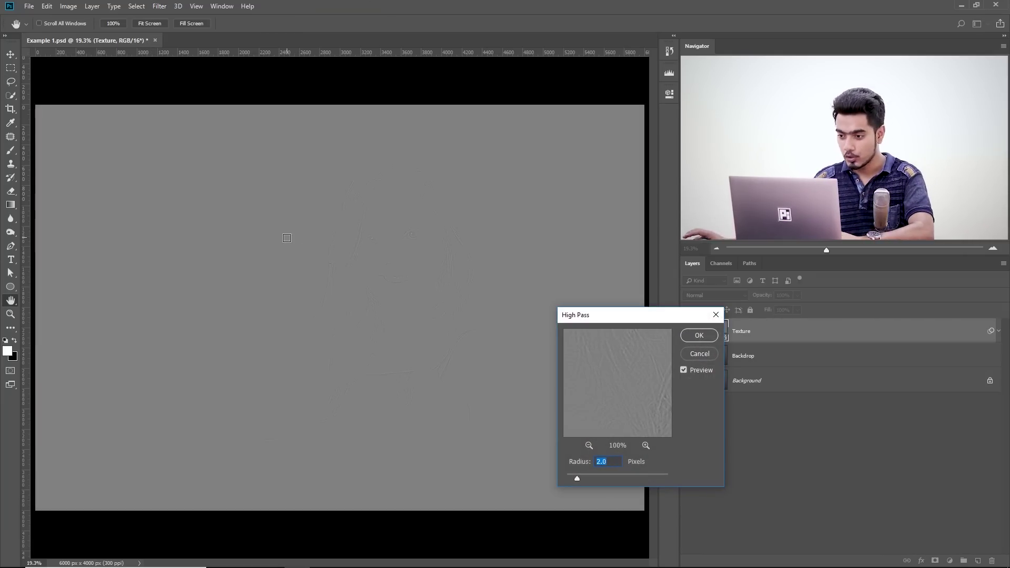
{"action": "left_click_drag", "start_coordinate": [578, 479], "coordinate": [563, 487]}
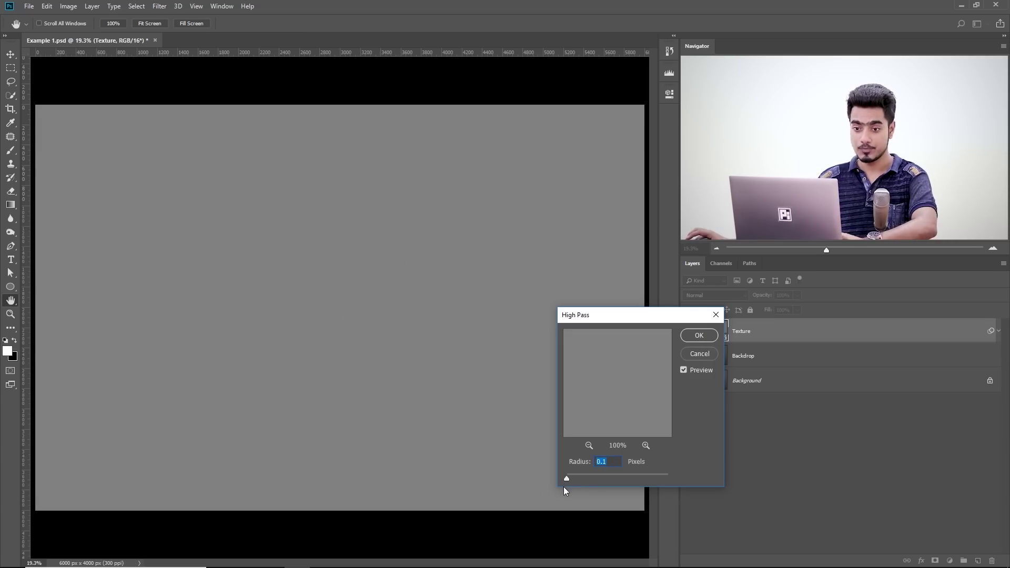
{"action": "left_click_drag", "start_coordinate": [435, 259], "coordinate": [358, 246]}
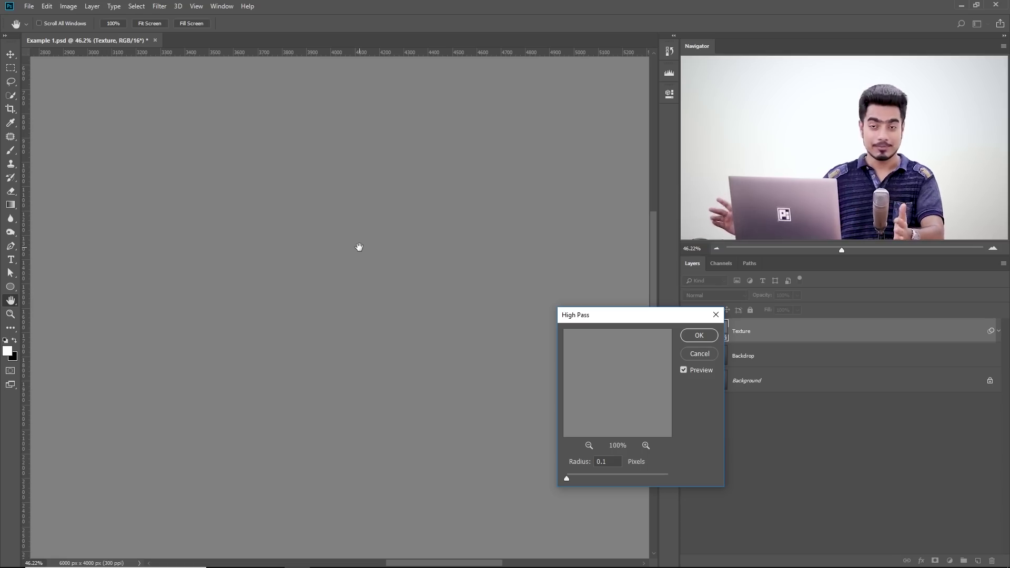
{"action": "left_click_drag", "start_coordinate": [563, 475], "coordinate": [569, 477]}
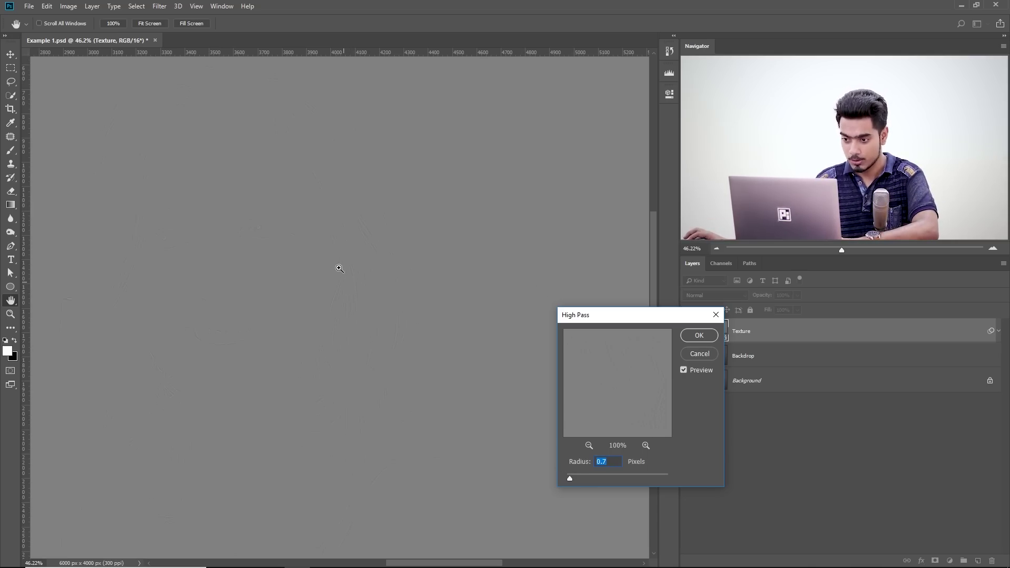
{"action": "left_click_drag", "start_coordinate": [361, 270], "coordinate": [402, 275]}
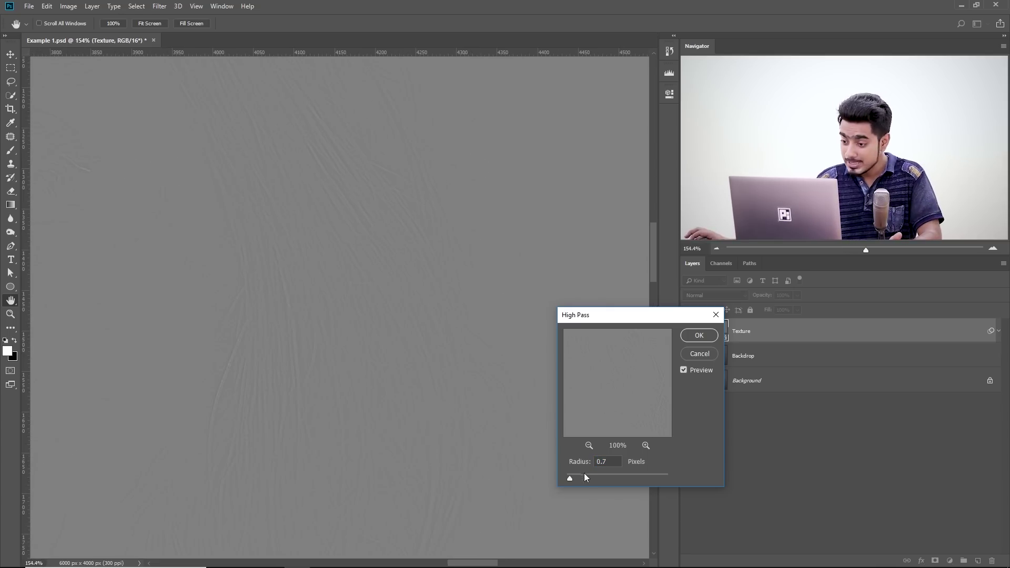
{"action": "left_click_drag", "start_coordinate": [579, 478], "coordinate": [582, 478]}
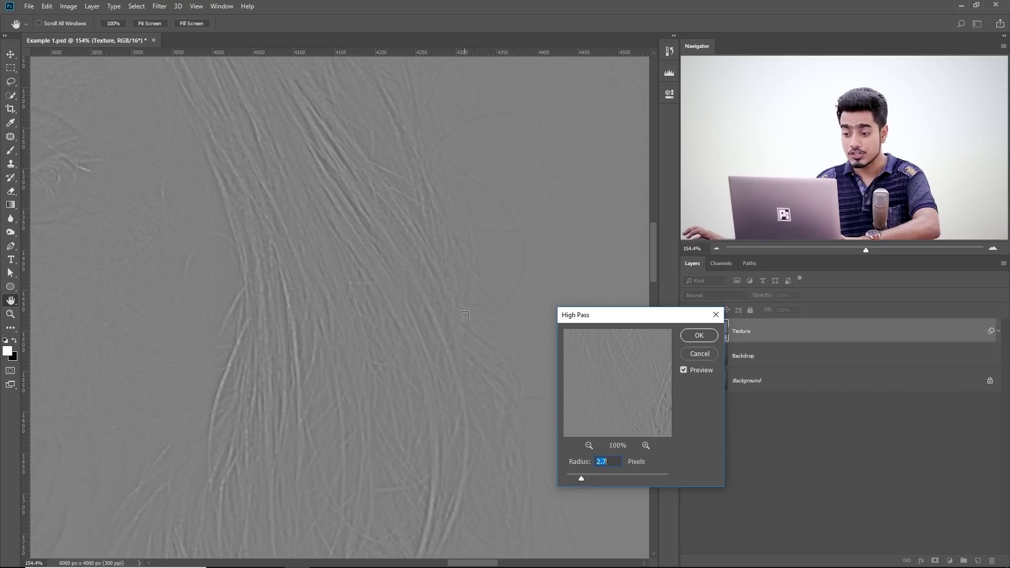
{"action": "left_click_drag", "start_coordinate": [482, 261], "coordinate": [384, 221]}
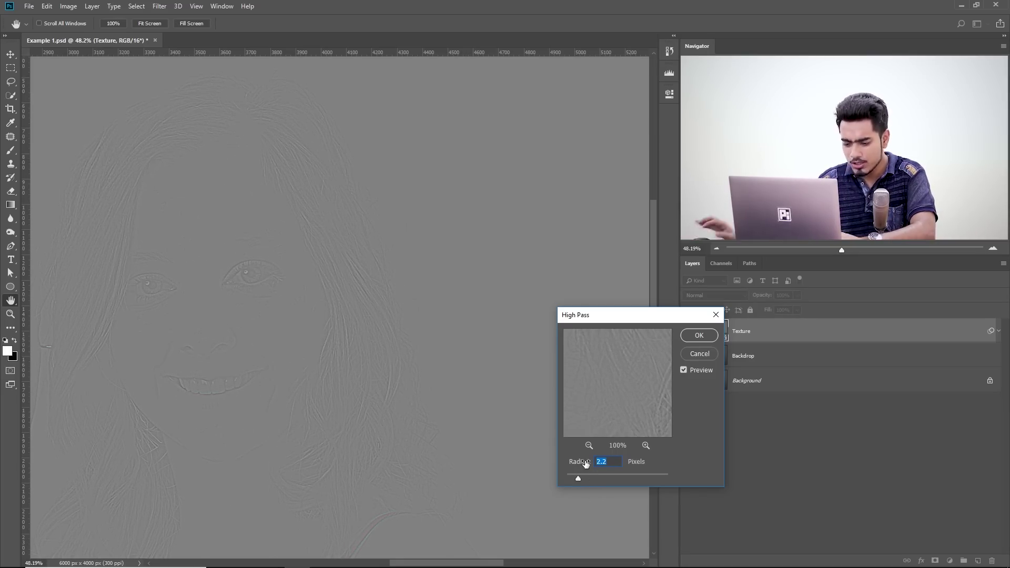
{"action": "type", "text": "0"}
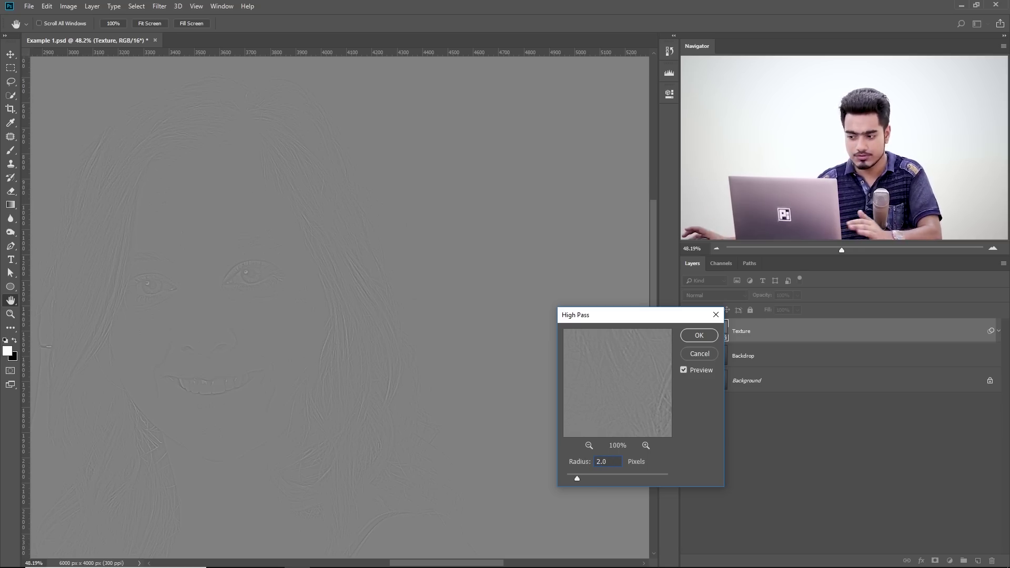
{"action": "left_click", "coordinate": [699, 339]}
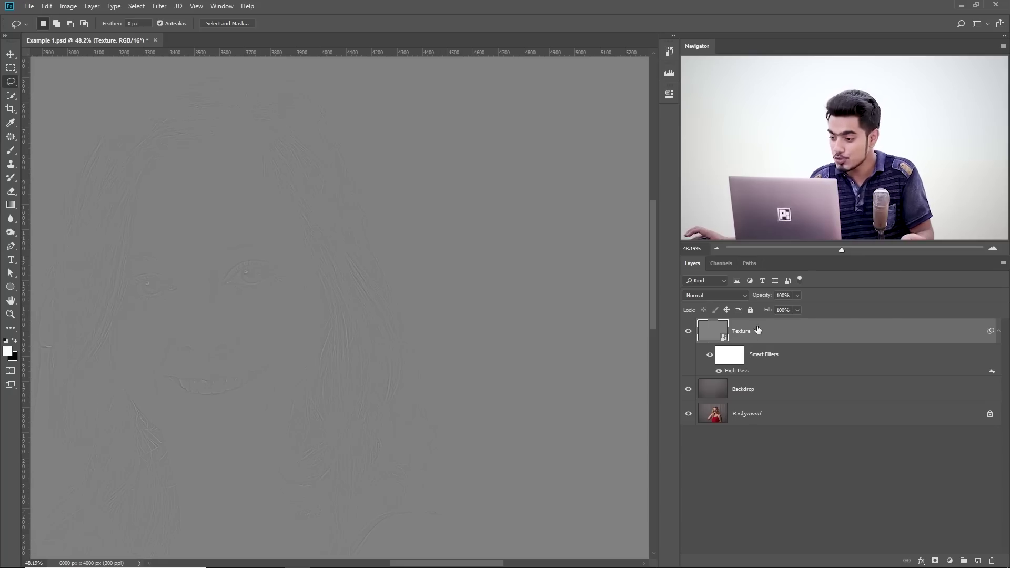
Set the Texture layer's blend mode to Overlay and clip it to the Backdrop layer.
{"action": "left_click", "coordinate": [736, 298]}
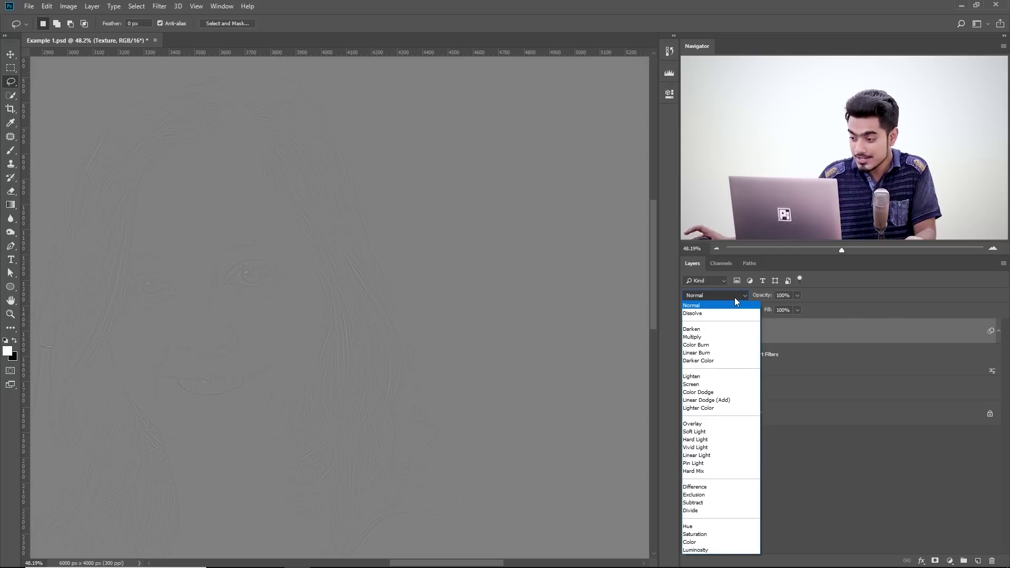
{"action": "left_click", "coordinate": [728, 424]}
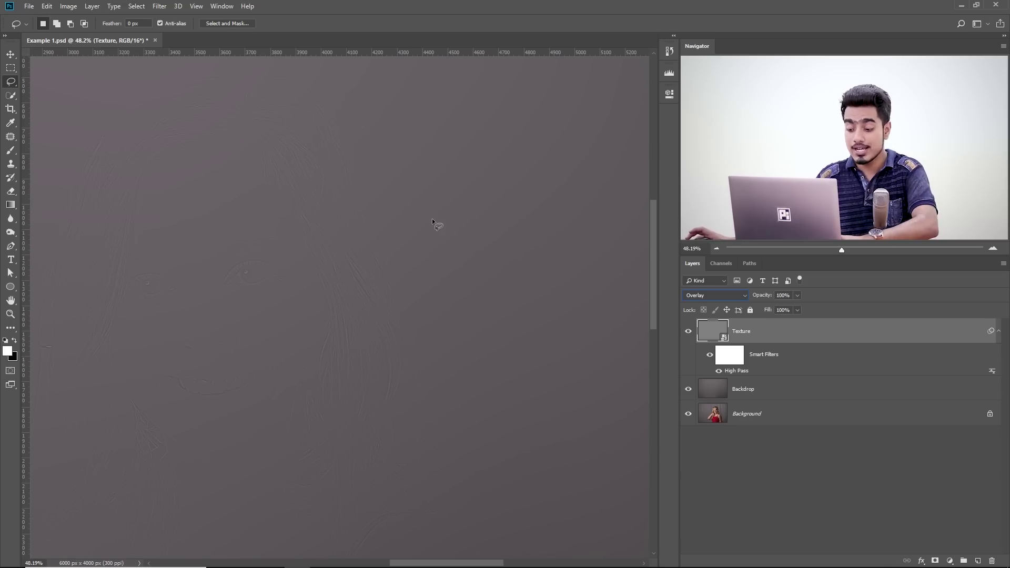
{"action": "mouse_move", "coordinate": [338, 235]}
{"action": "left_mouse_down"}
{"action": "mouse_move", "coordinate": [397, 243]}
{"action": "mouse_move", "coordinate": [337, 246]}
{"action": "left_mouse_up"}
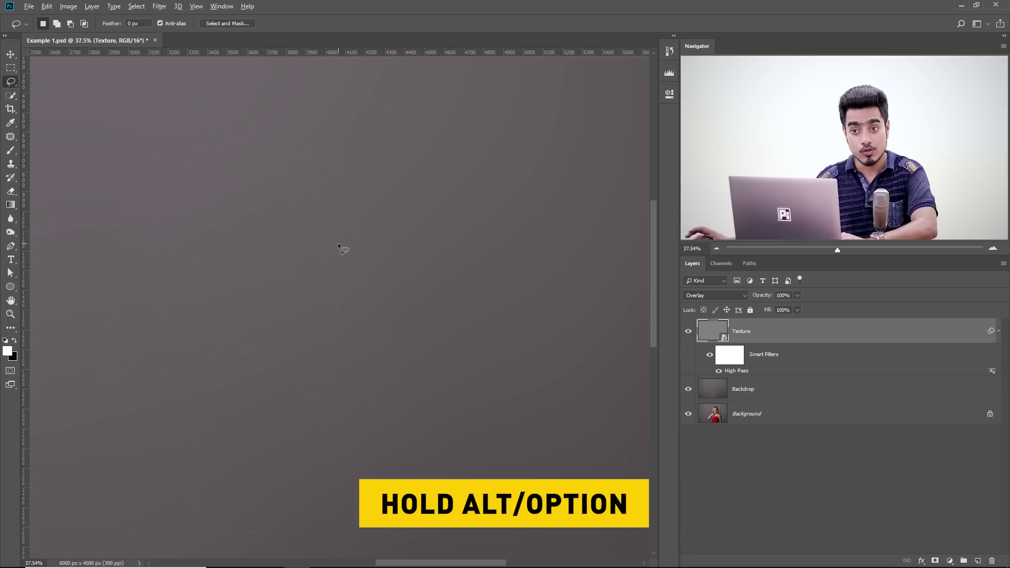
{"action": "key", "text": "alt"}
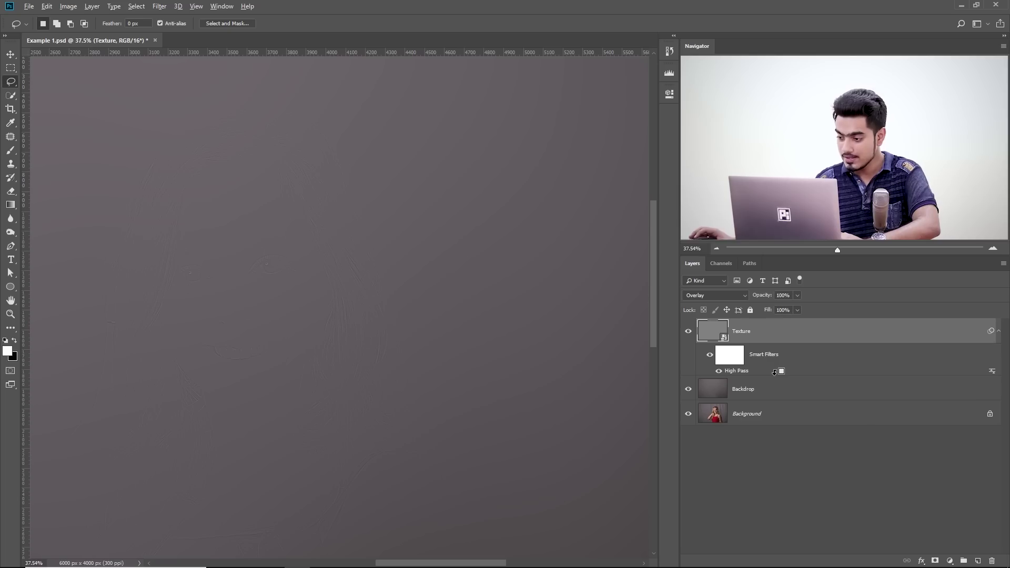
{"action": "left_click", "coordinate": [774, 374], "text": "alt"}
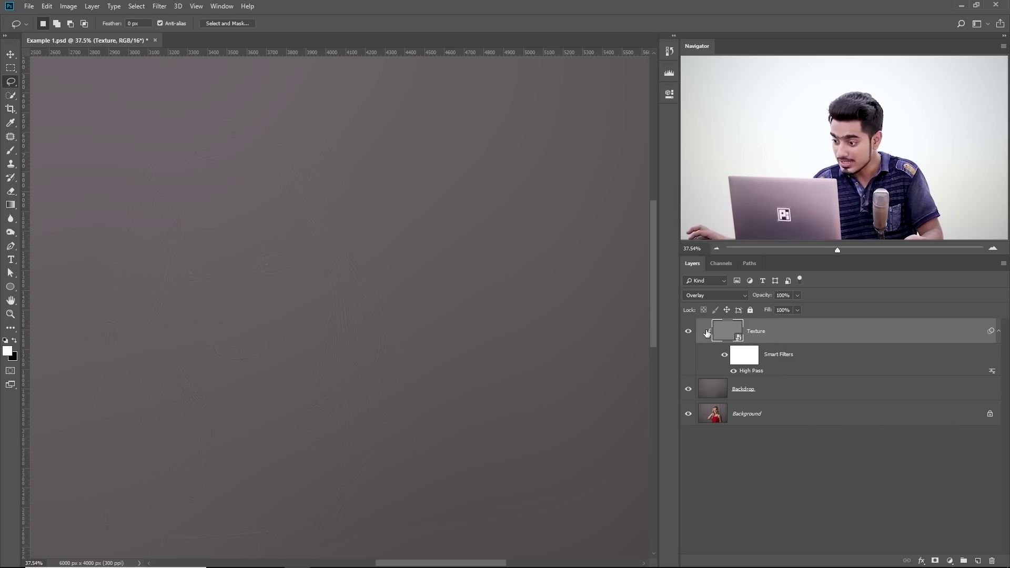
Add a white layer mask to the Backdrop layer.
{"action": "left_click", "coordinate": [767, 390]}
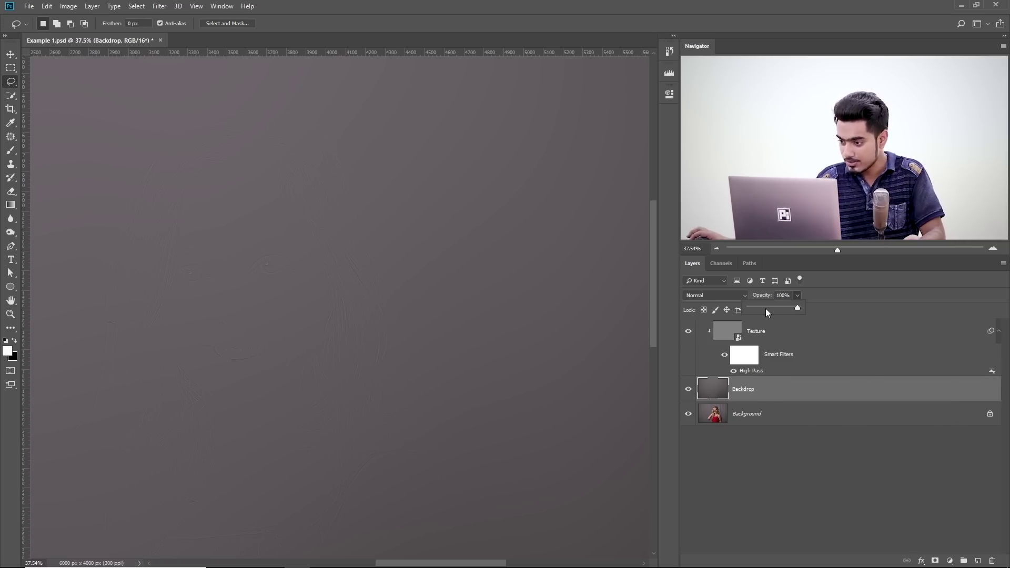
{"action": "left_click", "coordinate": [767, 309]}
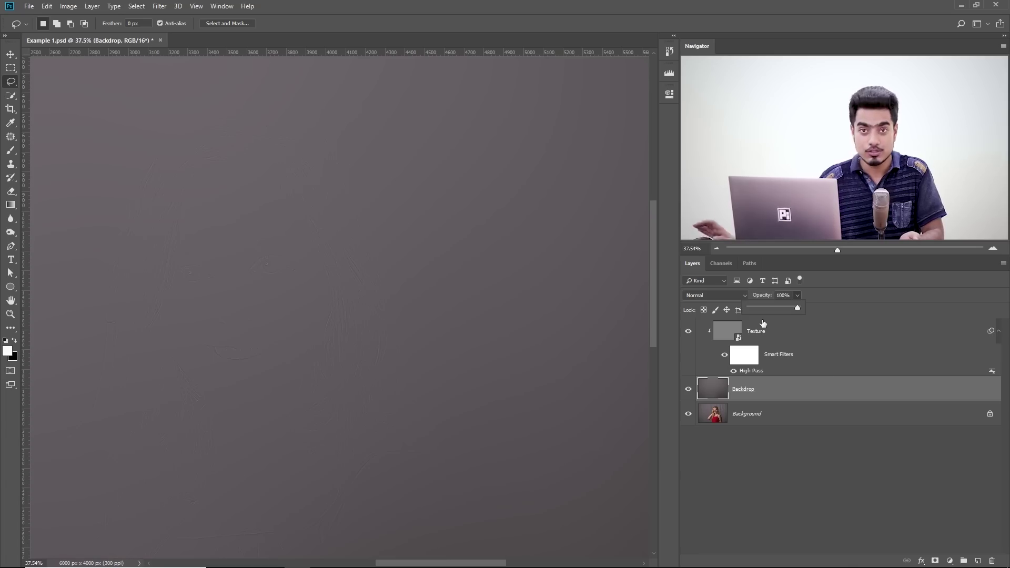
{"action": "left_click", "coordinate": [778, 393]}
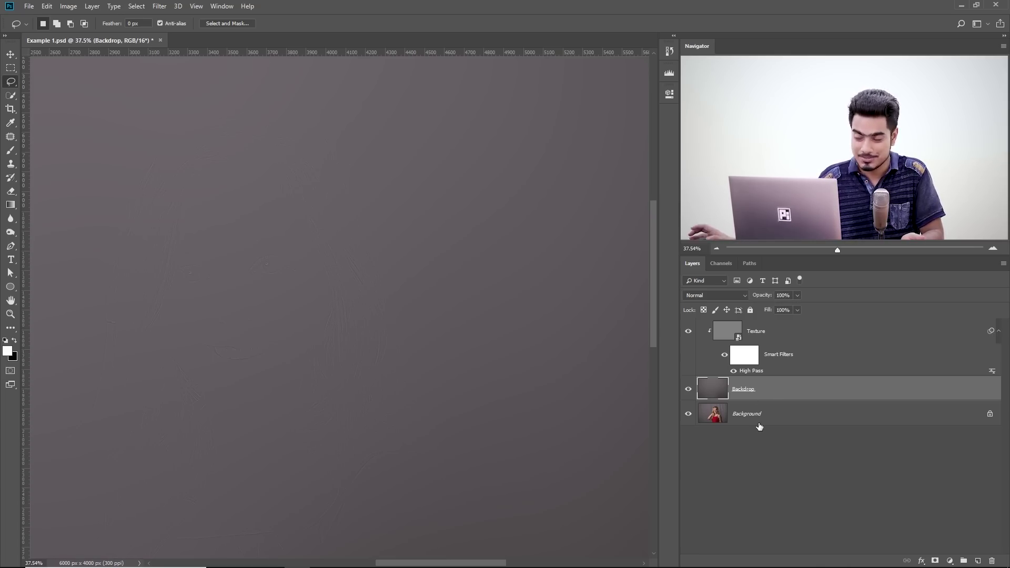
{"action": "left_click", "coordinate": [936, 561]}
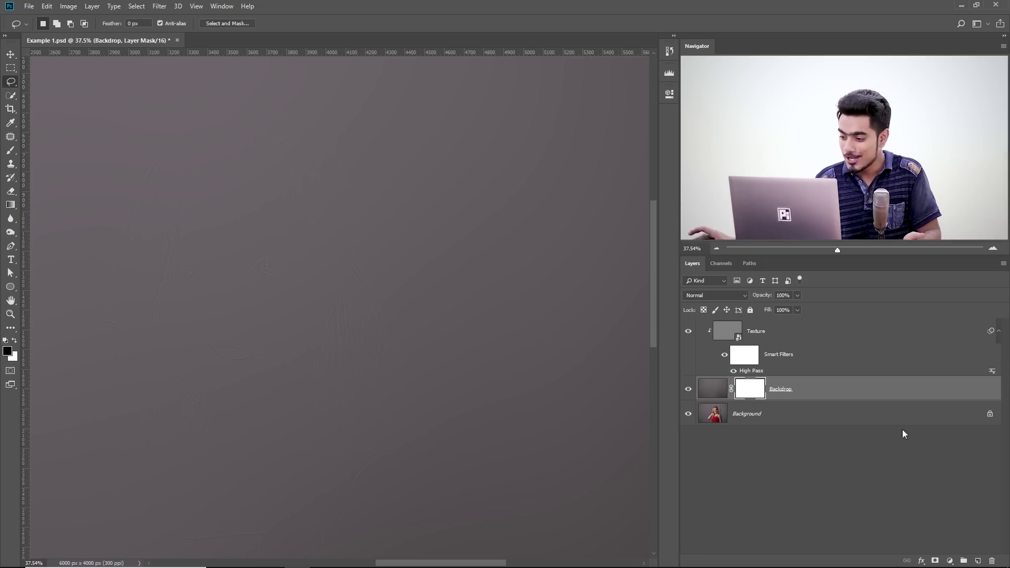
Paint black on the Backdrop mask over the whole woman with a soft brush of 609 px at 100% opacity and flow.
{"action": "left_click", "coordinate": [11, 150]}
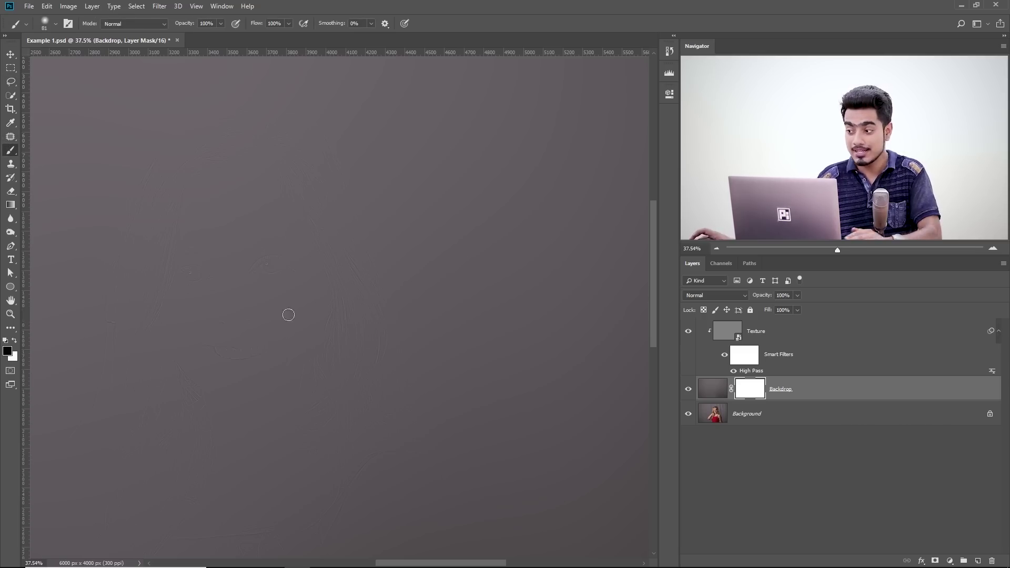
{"action": "left_click_drag", "start_coordinate": [404, 294], "coordinate": [385, 293]}
{"action": "mouse_move", "coordinate": [354, 262]}
{"action": "left_mouse_down"}
{"action": "mouse_move", "coordinate": [381, 257]}
{"action": "mouse_move", "coordinate": [413, 275]}
{"action": "left_mouse_up"}
{"action": "mouse_move", "coordinate": [391, 256]}
{"action": "left_mouse_down"}
{"action": "mouse_move", "coordinate": [373, 231]}
{"action": "mouse_move", "coordinate": [346, 290]}
{"action": "mouse_move", "coordinate": [369, 191]}
{"action": "mouse_move", "coordinate": [394, 183]}
{"action": "mouse_move", "coordinate": [432, 197]}
{"action": "mouse_move", "coordinate": [423, 177]}
{"action": "left_mouse_up"}
{"action": "mouse_move", "coordinate": [326, 303]}
{"action": "left_mouse_down"}
{"action": "mouse_move", "coordinate": [337, 270]}
{"action": "mouse_move", "coordinate": [317, 339]}
{"action": "mouse_move", "coordinate": [279, 361]}
{"action": "mouse_move", "coordinate": [251, 421]}
{"action": "mouse_move", "coordinate": [252, 387]}
{"action": "mouse_move", "coordinate": [244, 398]}
{"action": "mouse_move", "coordinate": [252, 432]}
{"action": "mouse_move", "coordinate": [328, 400]}
{"action": "mouse_move", "coordinate": [296, 427]}
{"action": "mouse_move", "coordinate": [307, 389]}
{"action": "mouse_move", "coordinate": [346, 384]}
{"action": "mouse_move", "coordinate": [310, 418]}
{"action": "mouse_move", "coordinate": [385, 330]}
{"action": "mouse_move", "coordinate": [362, 482]}
{"action": "mouse_move", "coordinate": [396, 479]}
{"action": "mouse_move", "coordinate": [476, 286]}
{"action": "mouse_move", "coordinate": [463, 512]}
{"action": "mouse_move", "coordinate": [508, 325]}
{"action": "left_mouse_up"}
{"action": "left_click_drag", "start_coordinate": [397, 523], "coordinate": [415, 497]}
{"action": "mouse_move", "coordinate": [411, 326]}
{"action": "left_mouse_down"}
{"action": "mouse_move", "coordinate": [412, 202]}
{"action": "mouse_move", "coordinate": [441, 201]}
{"action": "left_mouse_up"}
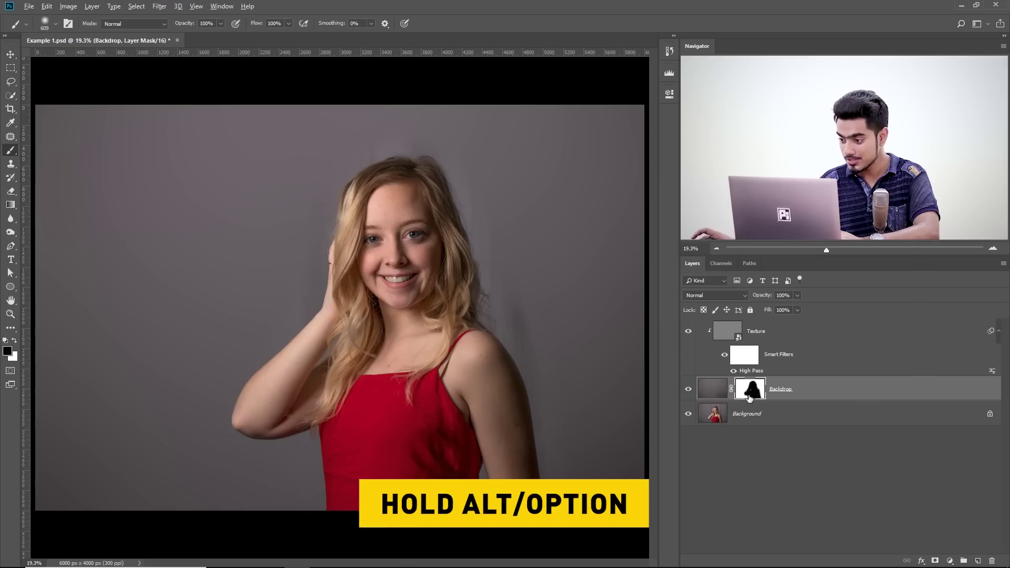
View the Backdrop mask on its own, paint the grey gaps inside the woman's silhouette solid black, and return to the image.
{"action": "left_click", "coordinate": [750, 394], "text": "alt"}
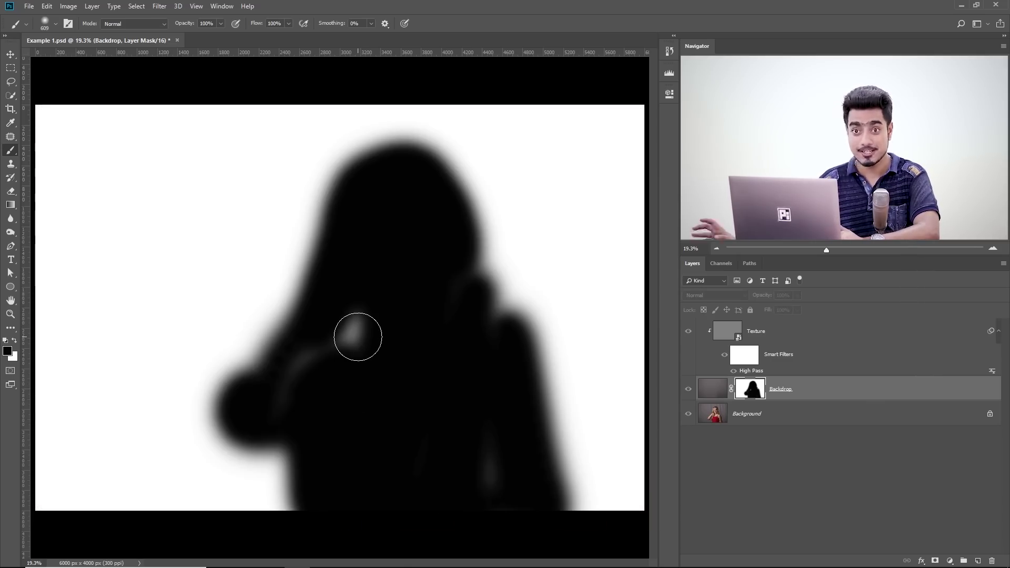
{"action": "mouse_move", "coordinate": [358, 337]}
{"action": "left_mouse_down"}
{"action": "mouse_move", "coordinate": [286, 384]}
{"action": "mouse_move", "coordinate": [375, 360]}
{"action": "left_mouse_up"}
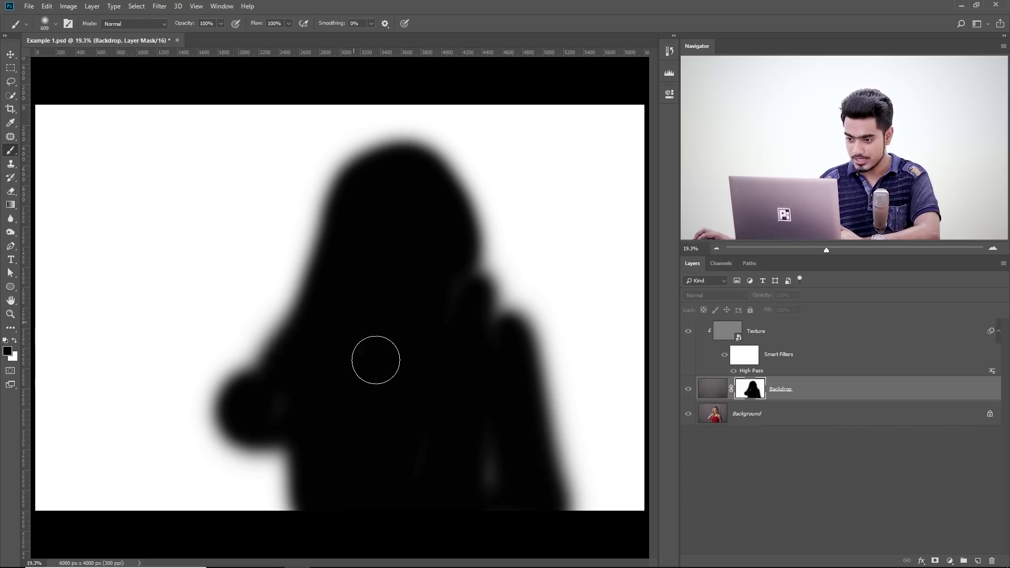
{"action": "left_click_drag", "start_coordinate": [447, 386], "coordinate": [503, 515]}
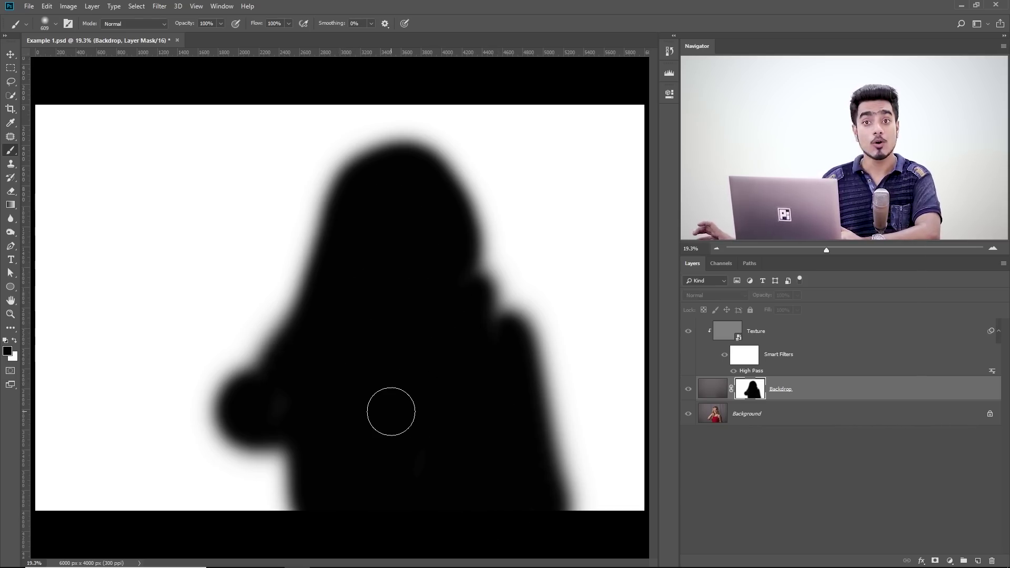
{"action": "left_click", "coordinate": [752, 395], "text": "alt"}
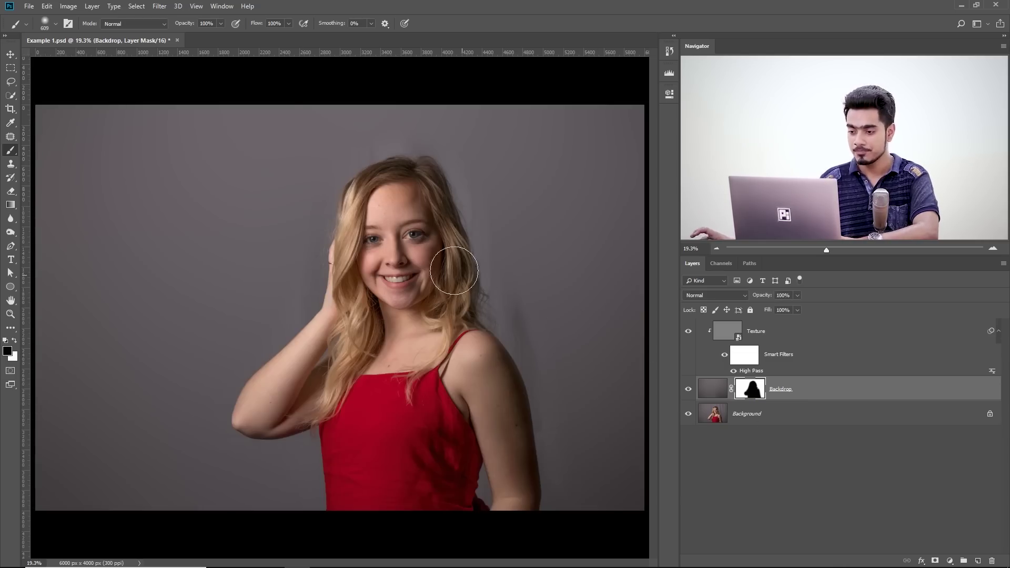
Paint white on the Backdrop mask around the crown and forehead-side hair edge with a soft brush reduced to 208 and then 134 px.
{"action": "left_click_drag", "start_coordinate": [388, 154], "coordinate": [447, 158]}
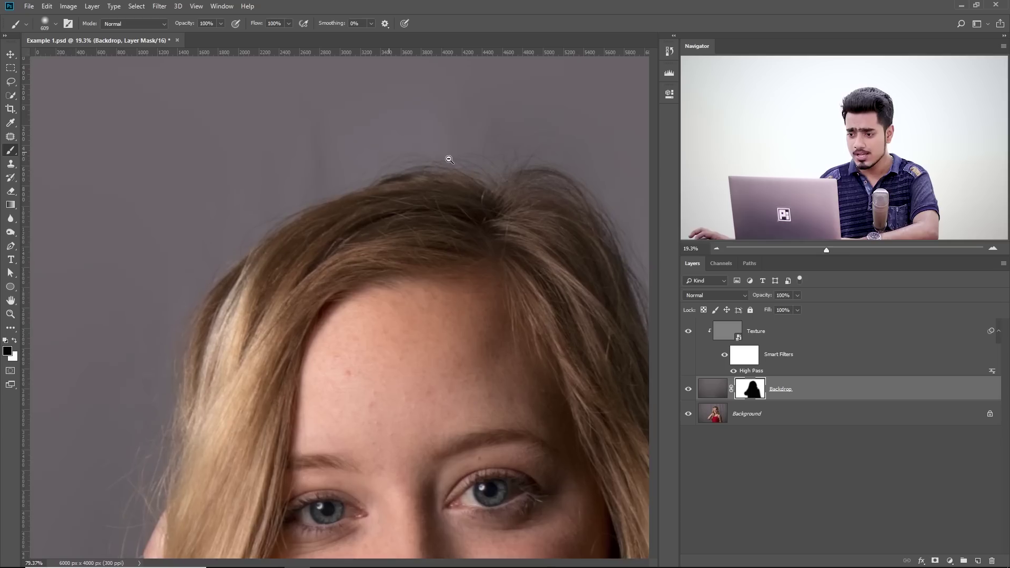
{"action": "left_click_drag", "start_coordinate": [348, 213], "coordinate": [390, 322]}
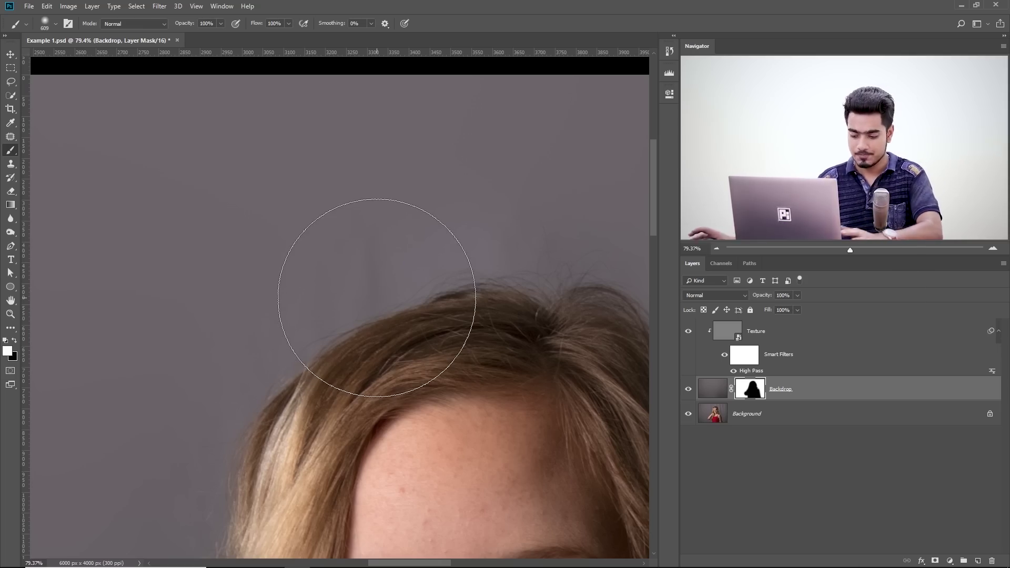
{"action": "left_click_drag", "start_coordinate": [292, 308], "coordinate": [225, 311]}
{"action": "scroll", "coordinate": [255, 291], "scroll_direction": "down", "scroll_amount": 1}
{"action": "left_click_drag", "start_coordinate": [318, 255], "coordinate": [340, 244]}
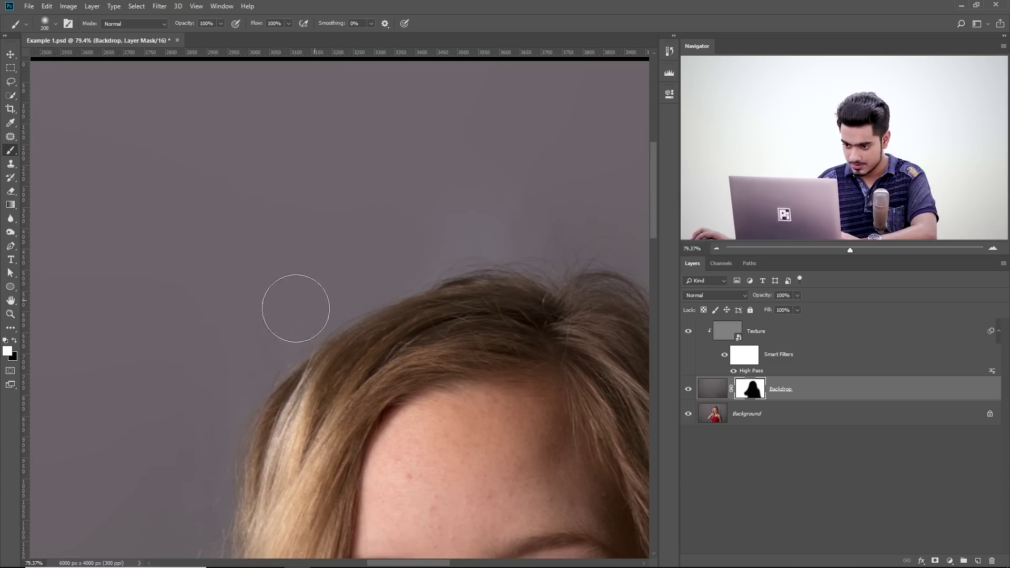
{"action": "scroll", "coordinate": [275, 345], "scroll_direction": "up", "scroll_amount": 5}
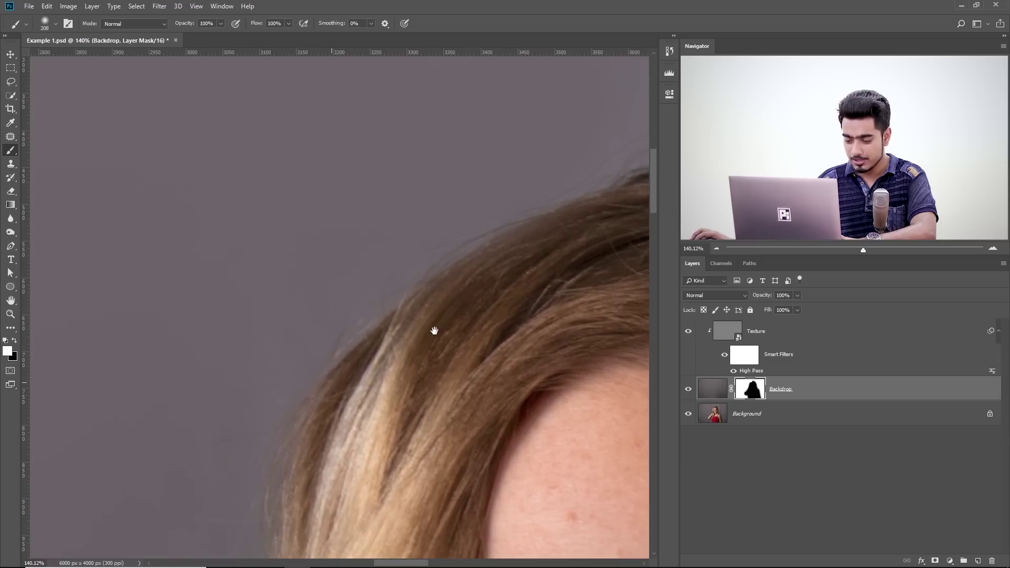
{"action": "left_click_drag", "start_coordinate": [428, 325], "coordinate": [399, 315]}
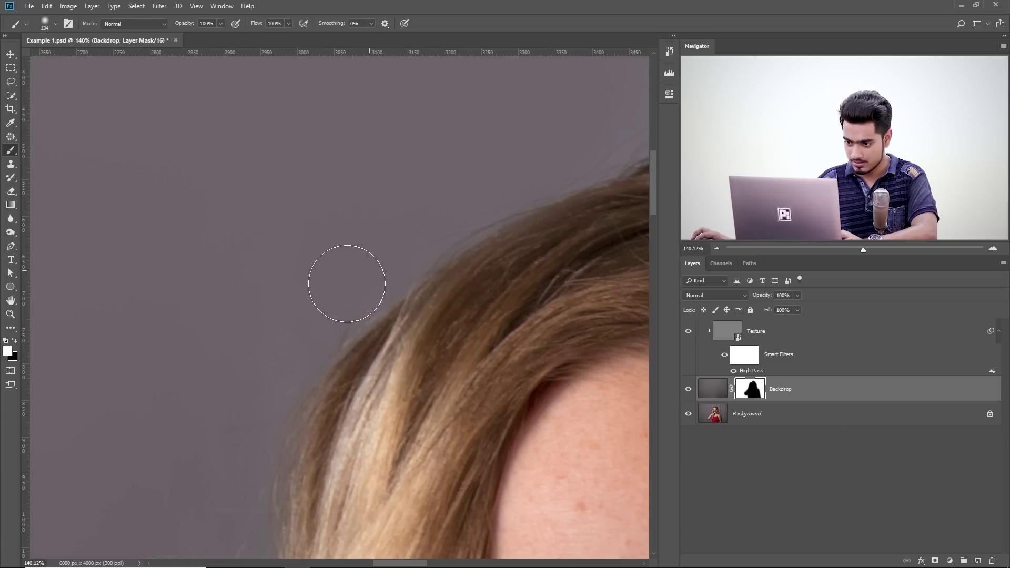
Paint white on the Backdrop mask along the long hair above the raised hand with a 280 px brush.
{"action": "scroll", "coordinate": [232, 391], "scroll_direction": "down", "scroll_amount": 5}
{"action": "scroll", "coordinate": [323, 319], "scroll_direction": "left", "scroll_amount": 5}
{"action": "key", "text": "bracketright"}
{"action": "key", "text": "bracketright"}
{"action": "key", "text": "bracketright"}
{"action": "key", "text": "bracketright"}
{"action": "key", "text": "bracketright"}
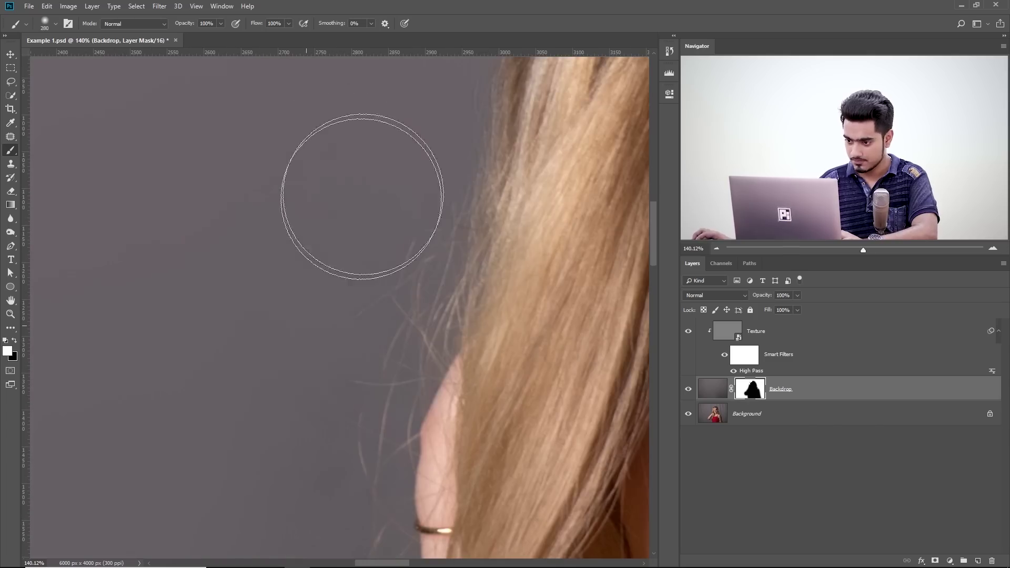
Paint white on the Backdrop mask beside the raised hand, wrist and forearm, using brush sizes of 120, 218 and 243 px.
{"action": "left_click_drag", "start_coordinate": [361, 230], "coordinate": [321, 232]}
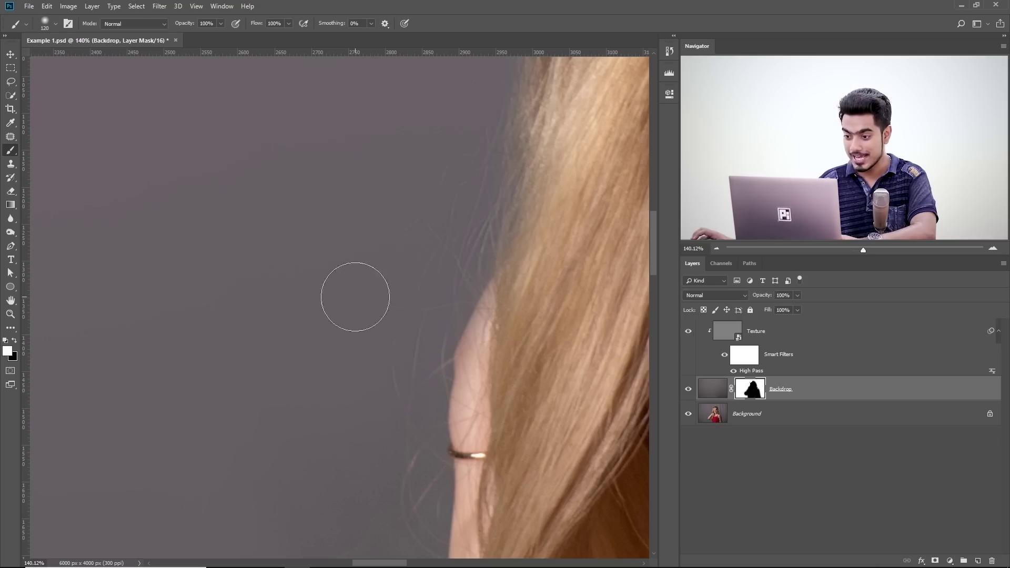
{"action": "left_click_drag", "start_coordinate": [357, 298], "coordinate": [266, 163]}
{"action": "left_click_drag", "start_coordinate": [292, 299], "coordinate": [317, 298]}
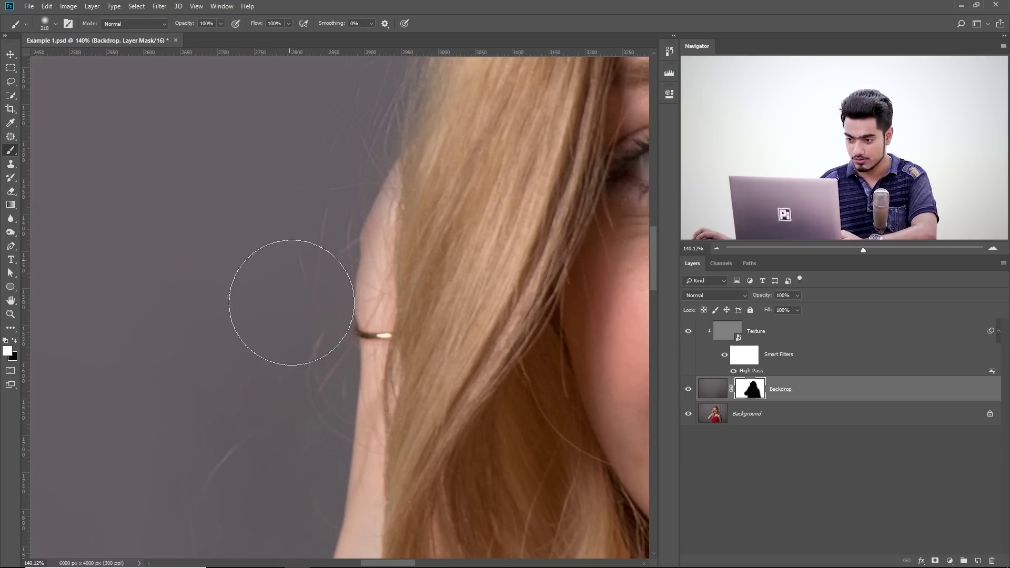
{"action": "left_click_drag", "start_coordinate": [288, 394], "coordinate": [275, 355]}
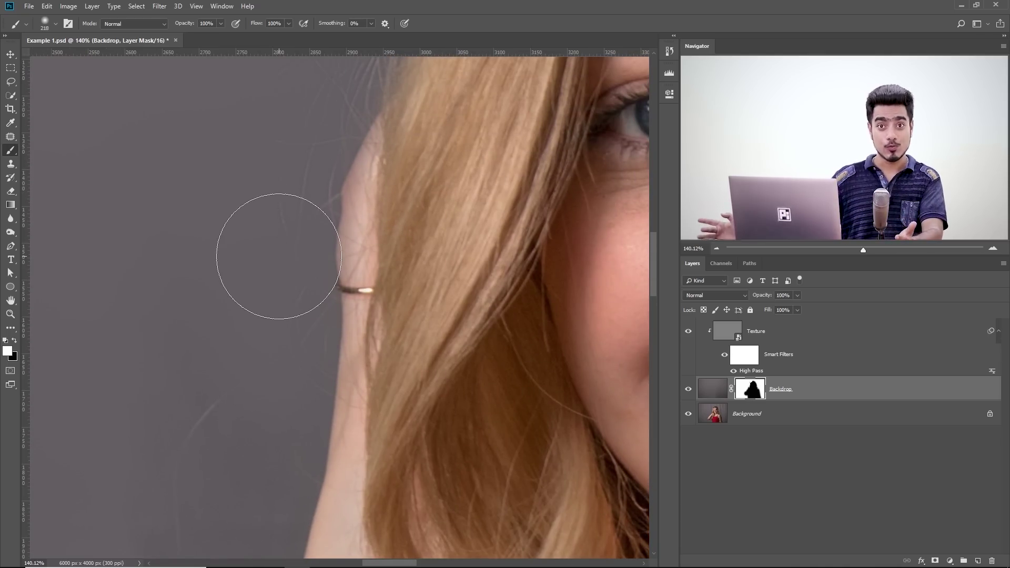
{"action": "left_click_drag", "start_coordinate": [243, 331], "coordinate": [251, 219]}
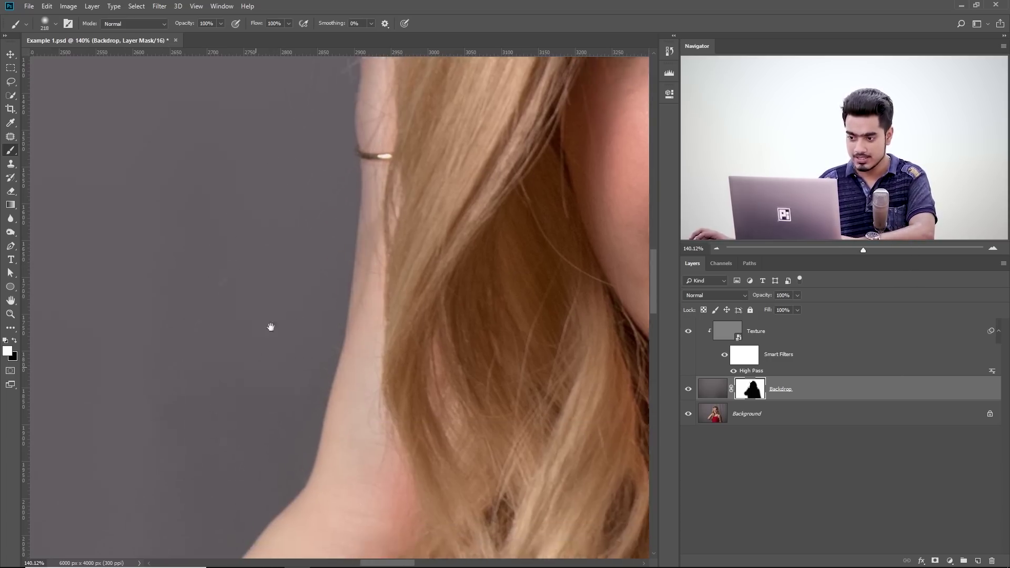
{"action": "left_click_drag", "start_coordinate": [266, 346], "coordinate": [295, 207]}
{"action": "key", "text": "bracketright"}
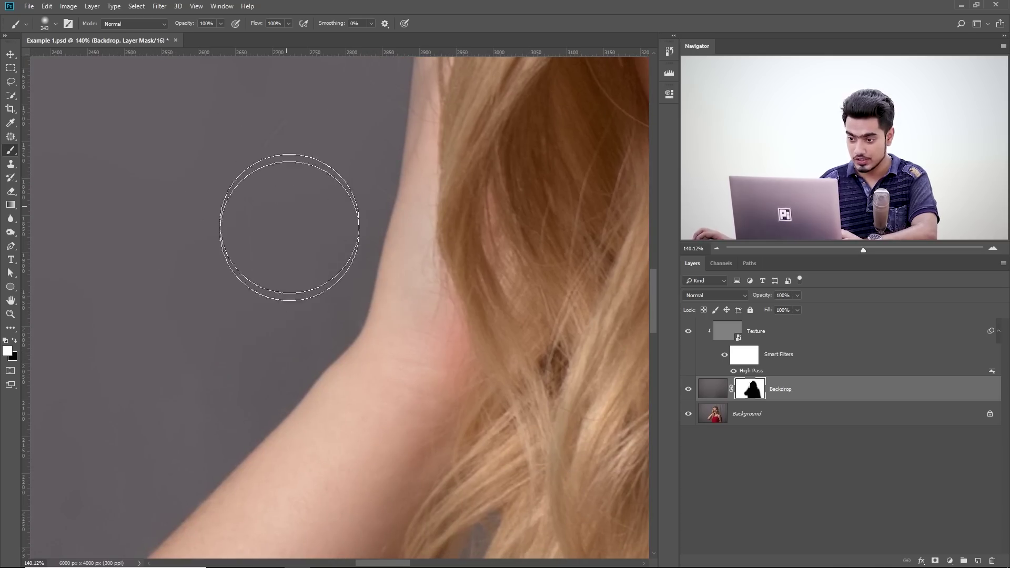
{"action": "left_click_drag", "start_coordinate": [309, 312], "coordinate": [282, 304]}
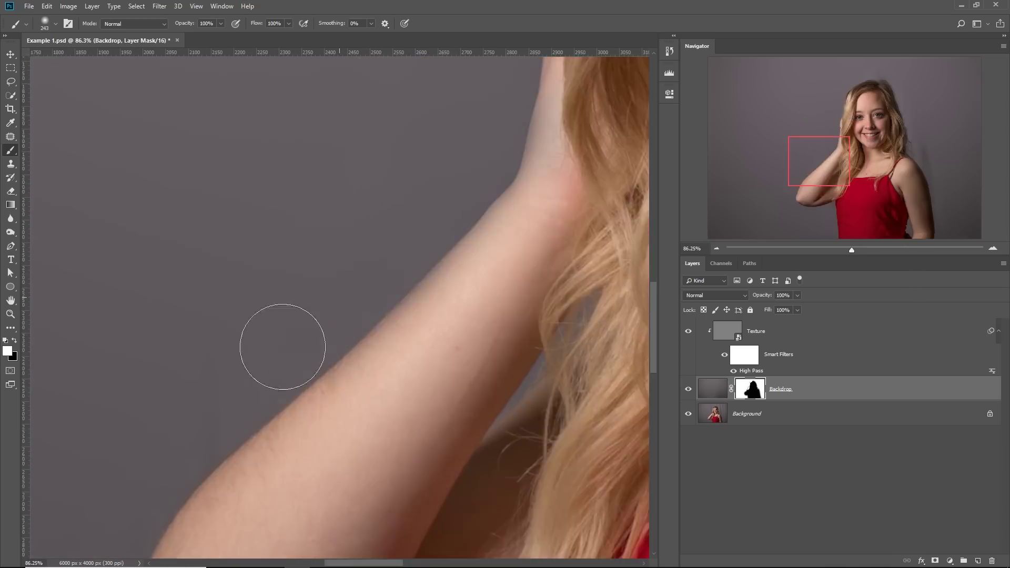
Paint white on the Backdrop mask around the raised elbow and along the outer edge of the lowered arm with the 243 px brush.
{"action": "scroll", "coordinate": [282, 347], "scroll_direction": "down", "scroll_amount": 10}
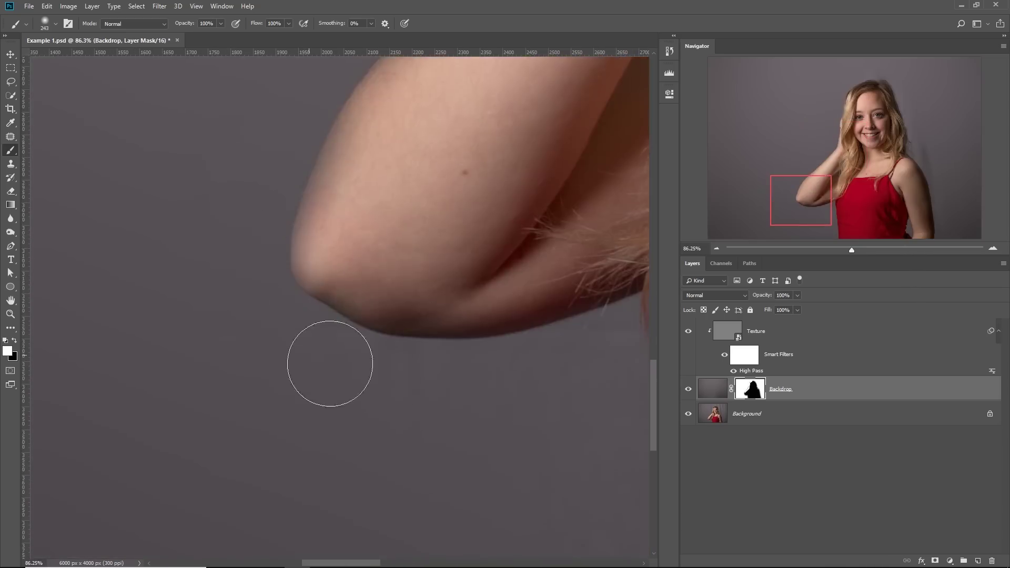
{"action": "scroll", "coordinate": [326, 361], "scroll_direction": "right", "scroll_amount": 6}
{"action": "scroll", "coordinate": [365, 226], "scroll_direction": "right", "scroll_amount": 15}
{"action": "scroll", "coordinate": [496, 289], "scroll_direction": "up", "scroll_amount": 4}
{"action": "scroll", "coordinate": [428, 354], "scroll_direction": "up", "scroll_amount": 20}
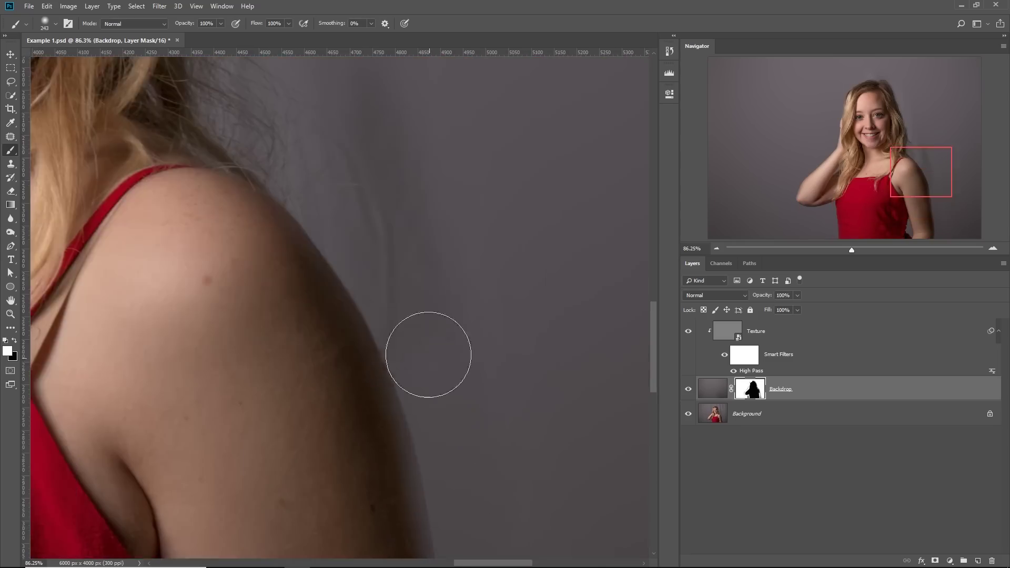
Enlarge the brush to 342 px, paint white on the mask around the shoulder-side hair and crown, and fit the image in view.
{"action": "key", "text": "bracketright"}
{"action": "key", "text": "bracketright"}
{"action": "scroll", "coordinate": [338, 282], "scroll_direction": "left", "scroll_amount": 7}
{"action": "scroll", "coordinate": [383, 307], "scroll_direction": "left", "scroll_amount": 5}
{"action": "scroll", "coordinate": [401, 256], "scroll_direction": "up", "scroll_amount": 3}
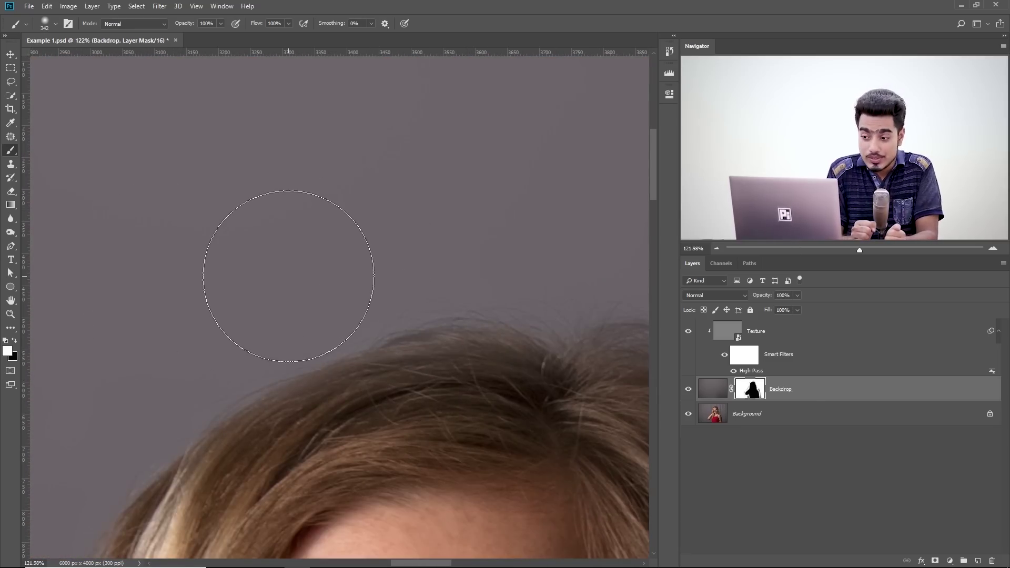
{"action": "key", "text": "ctrl+0"}
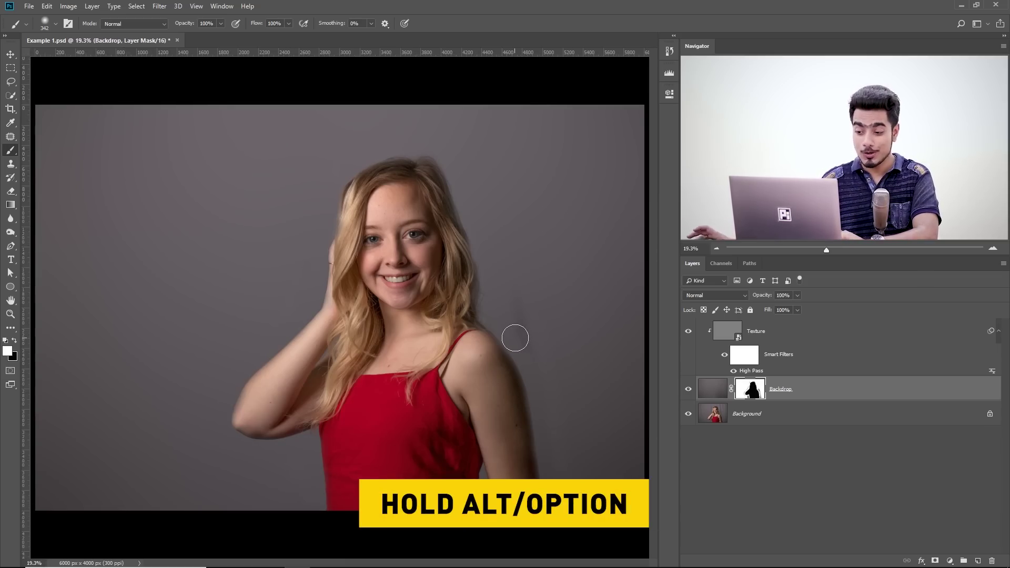
View the Backdrop mask on its own, paint the dark halo outside the woman's silhouette white with a larger brush, and return to the image.
{"action": "left_click", "coordinate": [759, 395], "text": "alt"}
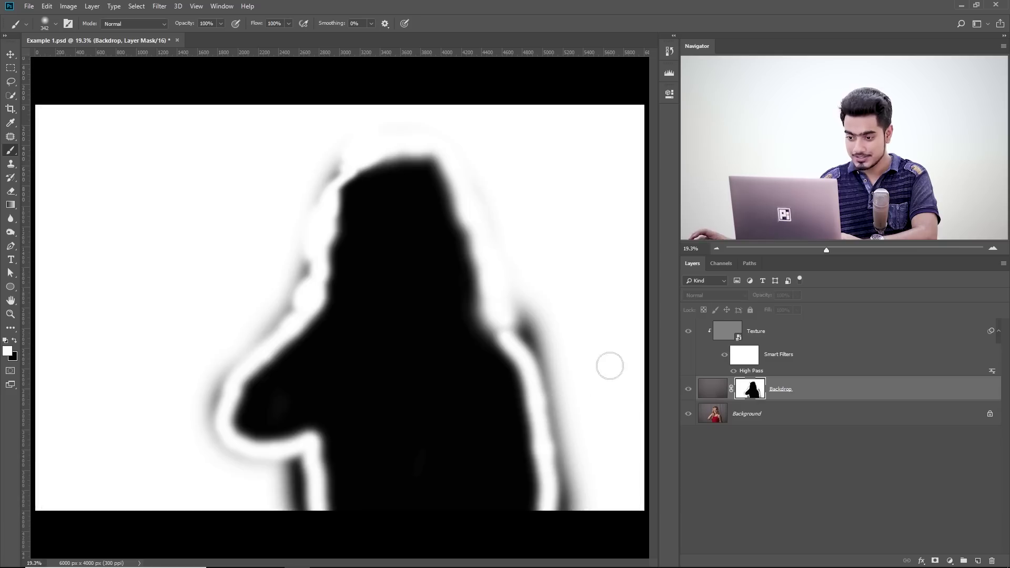
{"action": "mouse_move", "coordinate": [299, 194]}
{"action": "left_mouse_down"}
{"action": "mouse_move", "coordinate": [336, 158]}
{"action": "mouse_move", "coordinate": [315, 178]}
{"action": "mouse_move", "coordinate": [301, 216]}
{"action": "mouse_move", "coordinate": [327, 150]}
{"action": "mouse_move", "coordinate": [300, 207]}
{"action": "mouse_move", "coordinate": [288, 301]}
{"action": "mouse_move", "coordinate": [214, 384]}
{"action": "mouse_move", "coordinate": [204, 416]}
{"action": "mouse_move", "coordinate": [221, 453]}
{"action": "left_mouse_up"}
{"action": "left_click_drag", "start_coordinate": [197, 363], "coordinate": [208, 372]}
{"action": "mouse_move", "coordinate": [201, 420]}
{"action": "left_mouse_down"}
{"action": "mouse_move", "coordinate": [237, 471]}
{"action": "mouse_move", "coordinate": [289, 468]}
{"action": "mouse_move", "coordinate": [295, 516]}
{"action": "mouse_move", "coordinate": [295, 466]}
{"action": "left_mouse_up"}
{"action": "mouse_move", "coordinate": [507, 287]}
{"action": "left_mouse_down"}
{"action": "mouse_move", "coordinate": [517, 284]}
{"action": "mouse_move", "coordinate": [544, 349]}
{"action": "mouse_move", "coordinate": [585, 527]}
{"action": "left_mouse_up"}
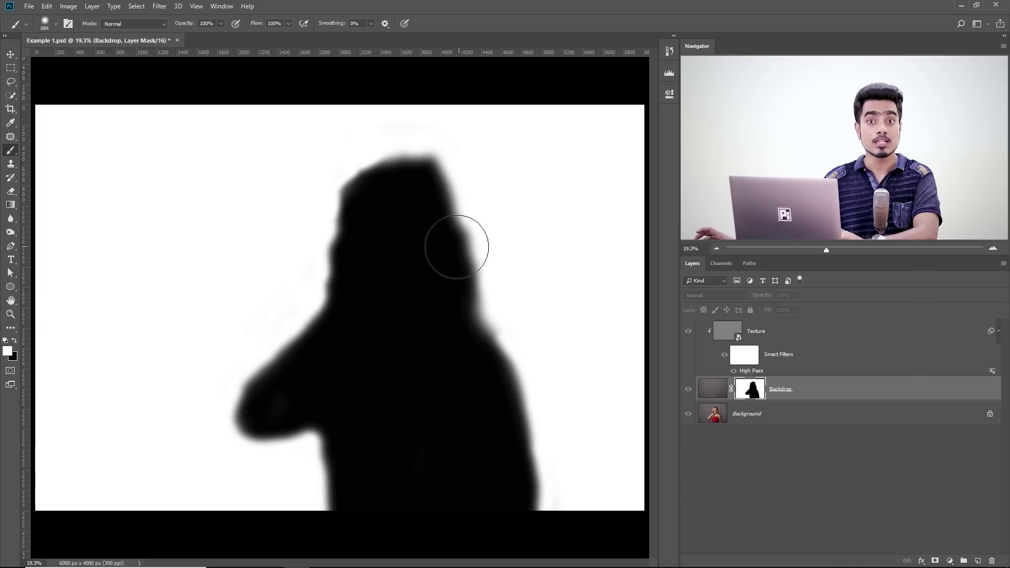
{"action": "mouse_move", "coordinate": [327, 276]}
{"action": "left_mouse_down"}
{"action": "mouse_move", "coordinate": [329, 284]}
{"action": "mouse_move", "coordinate": [391, 264]}
{"action": "mouse_move", "coordinate": [336, 264]}
{"action": "left_mouse_up"}
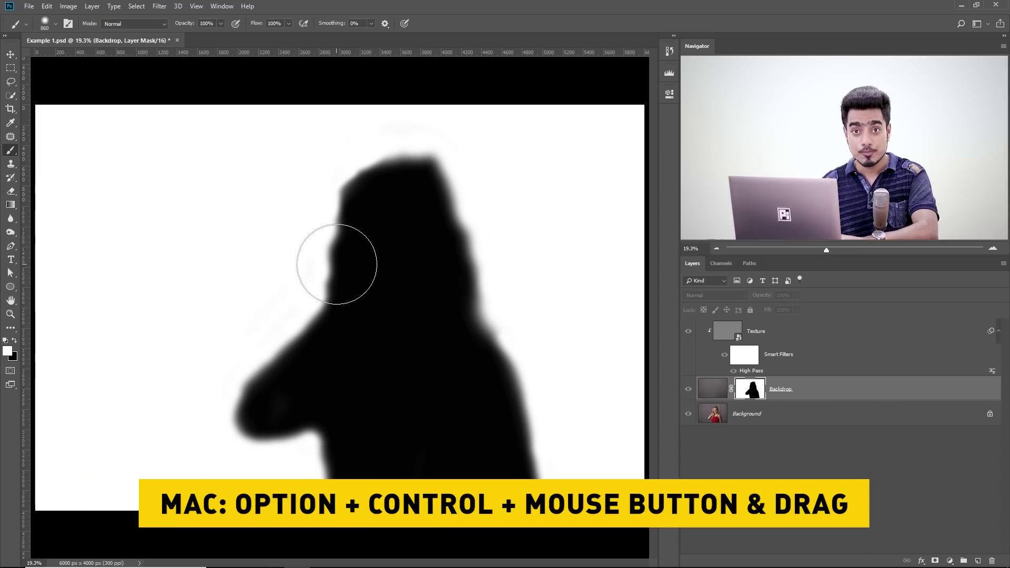
{"action": "mouse_move", "coordinate": [325, 294]}
{"action": "left_mouse_down"}
{"action": "mouse_move", "coordinate": [314, 295]}
{"action": "mouse_move", "coordinate": [333, 173]}
{"action": "mouse_move", "coordinate": [352, 174]}
{"action": "left_mouse_up"}
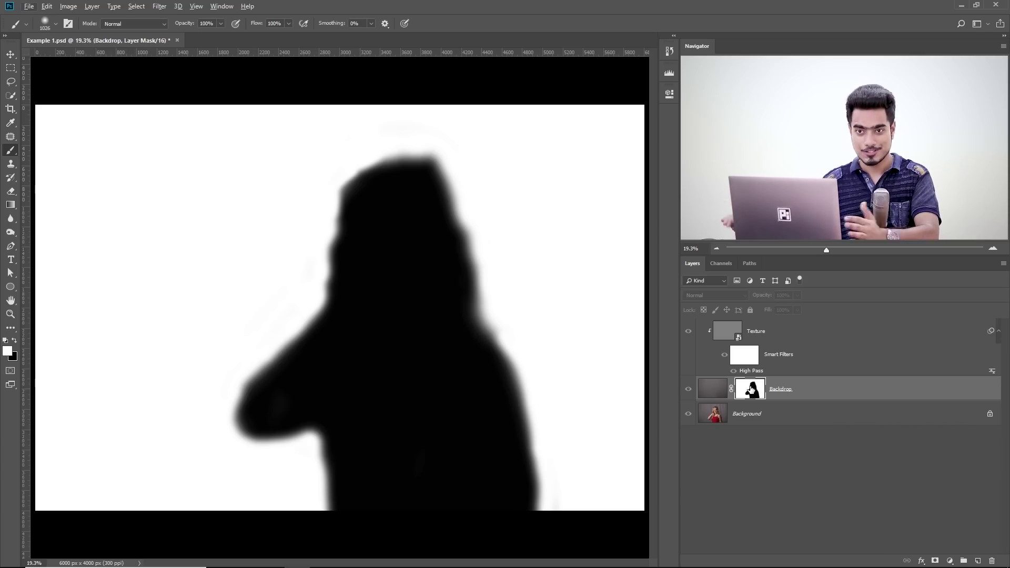
{"action": "left_click", "coordinate": [751, 389], "text": "alt"}
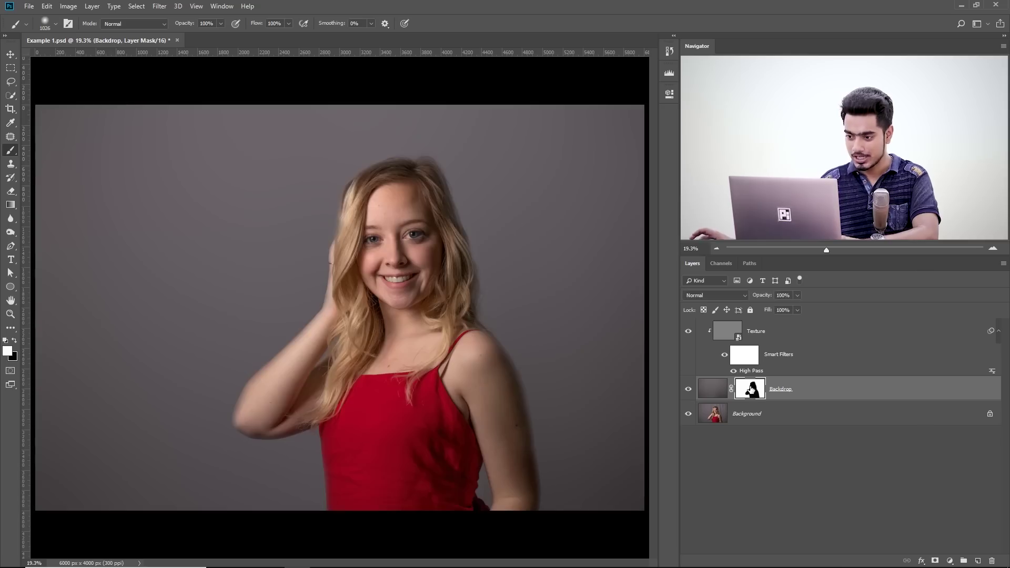
Switch to black and paint on the Backdrop mask over the edges of the raised hand and wrist with a 120 px brush.
{"action": "left_click_drag", "start_coordinate": [411, 238], "coordinate": [435, 241]}
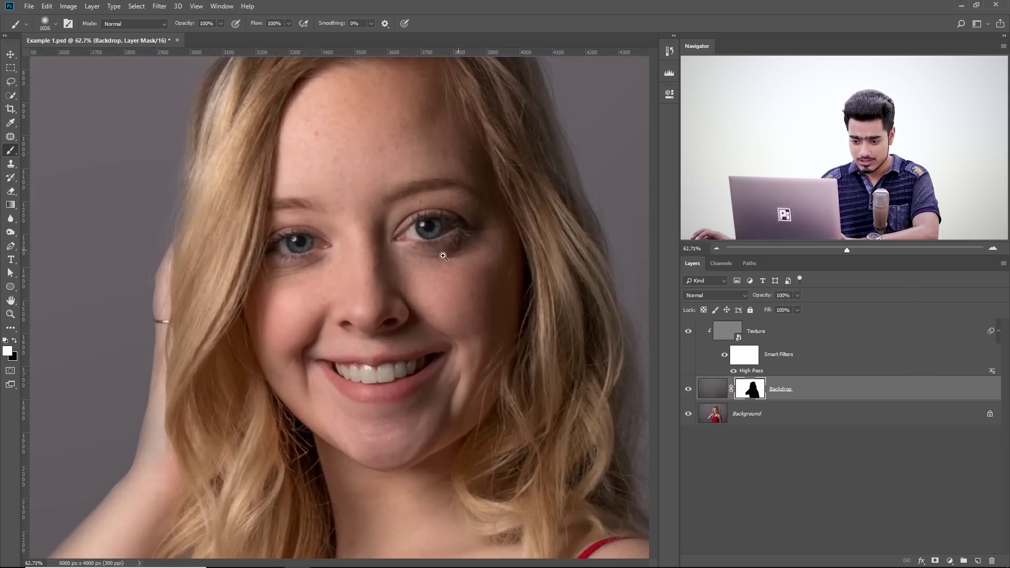
{"action": "left_click_drag", "start_coordinate": [169, 435], "coordinate": [398, 258]}
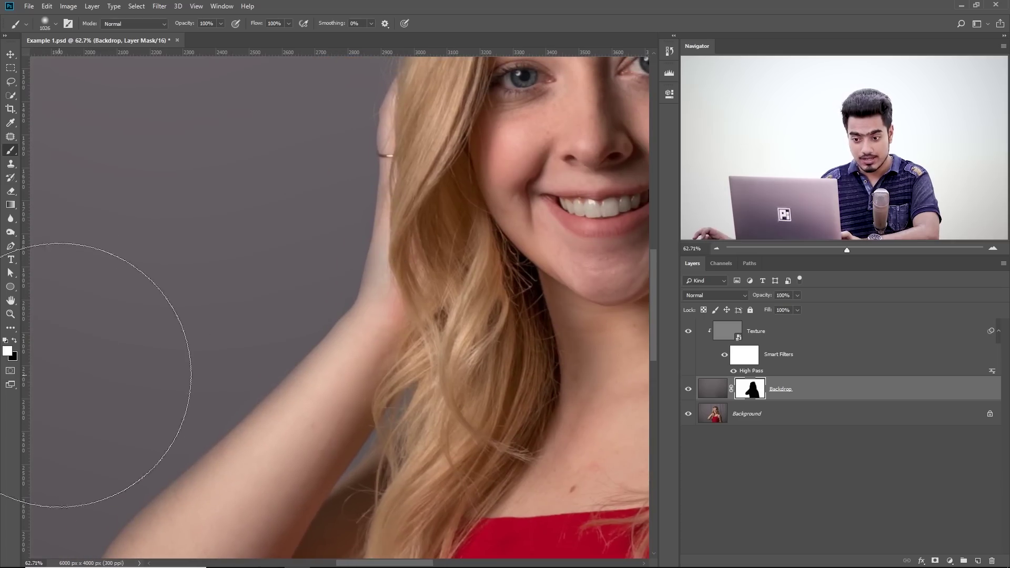
{"action": "key", "text": "x"}
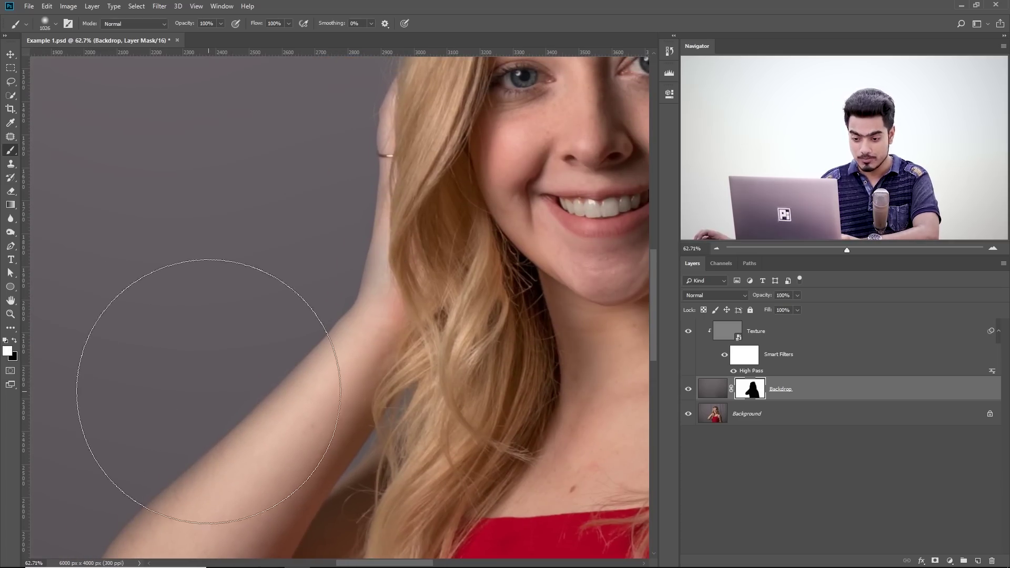
{"action": "left_click_drag", "start_coordinate": [406, 205], "coordinate": [352, 310]}
{"action": "left_click_drag", "start_coordinate": [304, 331], "coordinate": [255, 326]}
{"action": "scroll", "coordinate": [255, 325], "scroll_direction": "up", "scroll_amount": 5}
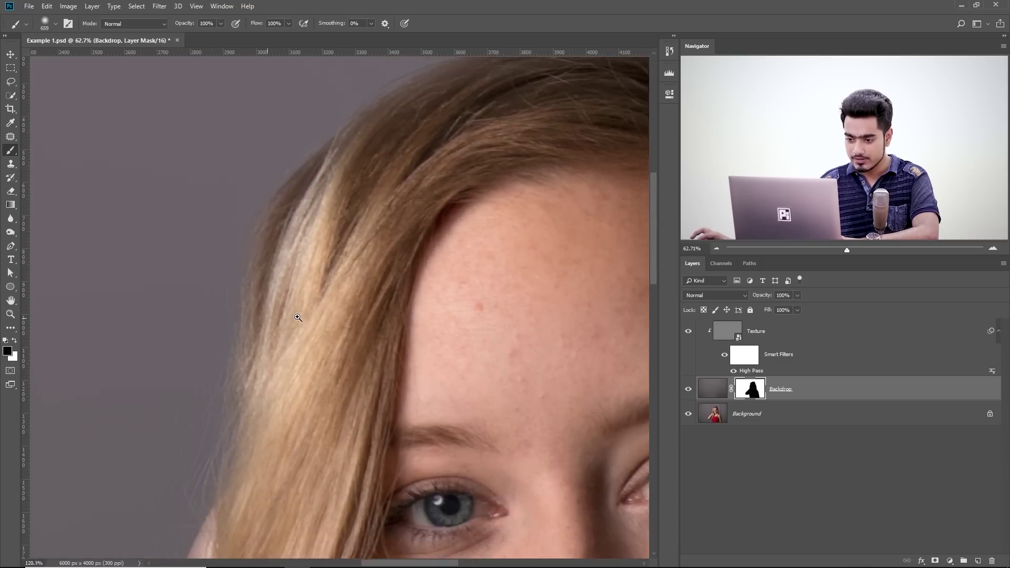
{"action": "left_click_drag", "start_coordinate": [262, 413], "coordinate": [359, 147]}
{"action": "left_click_drag", "start_coordinate": [335, 278], "coordinate": [169, 266]}
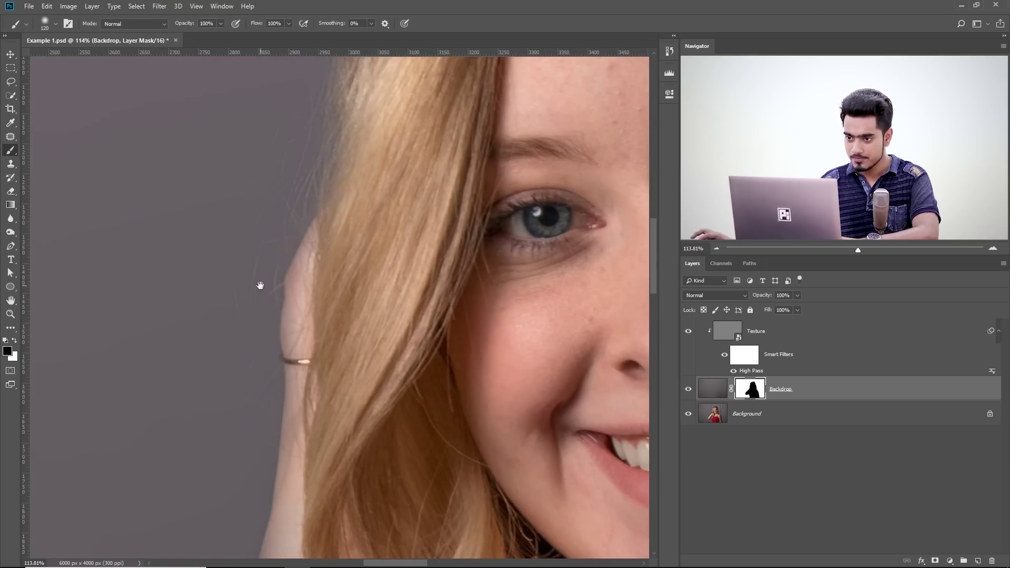
{"action": "left_click_drag", "start_coordinate": [273, 259], "coordinate": [277, 237]}
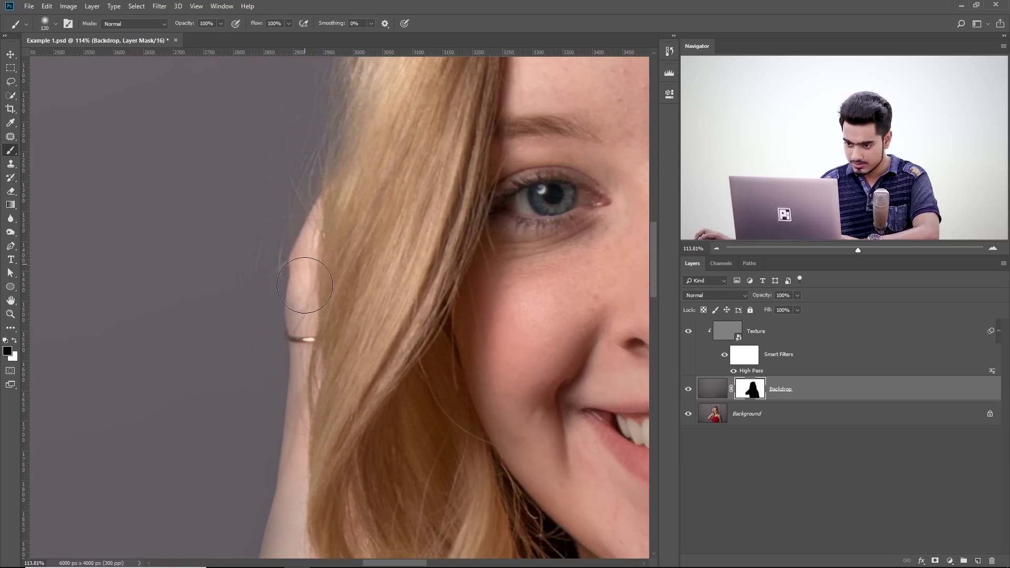
{"action": "left_click_drag", "start_coordinate": [309, 343], "coordinate": [322, 179]}
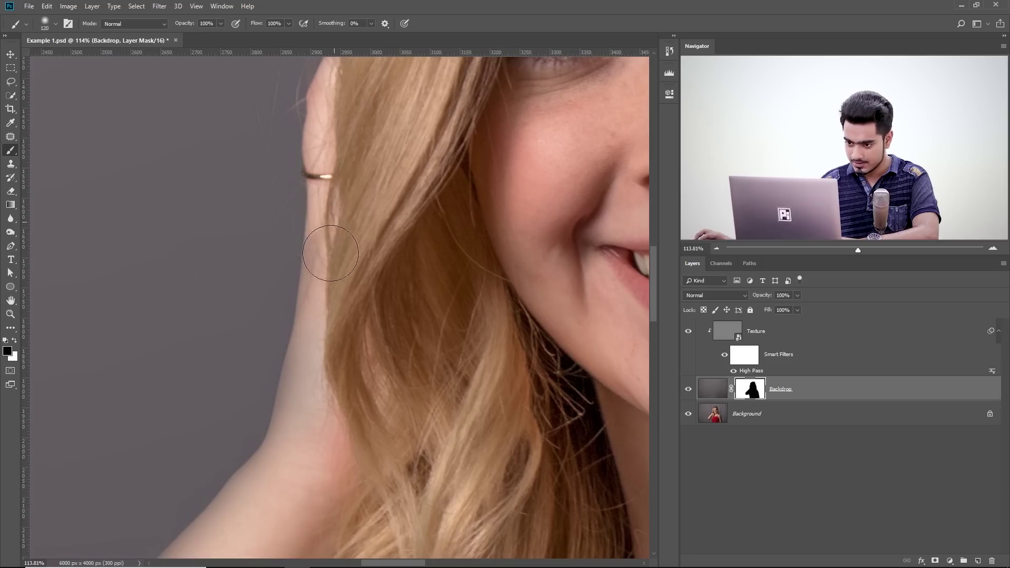
{"action": "left_click_drag", "start_coordinate": [320, 321], "coordinate": [428, 147]}
Paint black on the Backdrop mask over the edges of the raised forearm, elbow and lowered arm with a brush of about 106 px.
{"action": "scroll", "coordinate": [262, 339], "scroll_direction": "down", "scroll_amount": 10}
{"action": "mouse_move", "coordinate": [144, 324]}
{"action": "left_mouse_down"}
{"action": "mouse_move", "coordinate": [383, 158]}
{"action": "mouse_move", "coordinate": [307, 186]}
{"action": "left_mouse_up"}
{"action": "scroll", "coordinate": [307, 185], "scroll_direction": "down", "scroll_amount": 3}
{"action": "scroll", "coordinate": [374, 447], "scroll_direction": "right", "scroll_amount": 10}
{"action": "scroll", "coordinate": [333, 388], "scroll_direction": "up", "scroll_amount": 3}
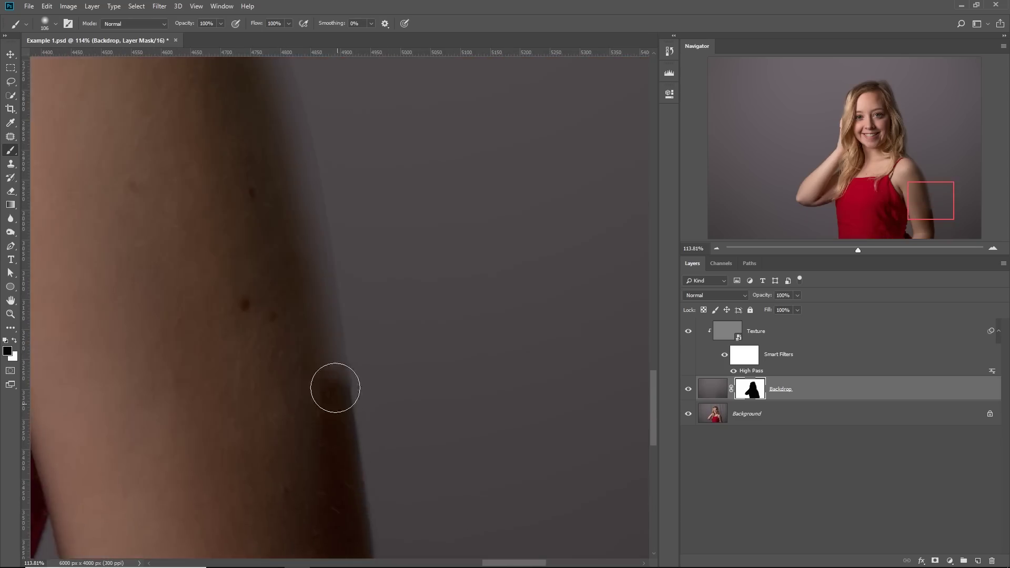
{"action": "left_click_drag", "start_coordinate": [234, 204], "coordinate": [297, 420]}
Paint black on the mask over the shoulder-side hair and crown with brushes of 211 and 204 px, and fit the image in view.
{"action": "left_click_drag", "start_coordinate": [266, 369], "coordinate": [295, 370]}
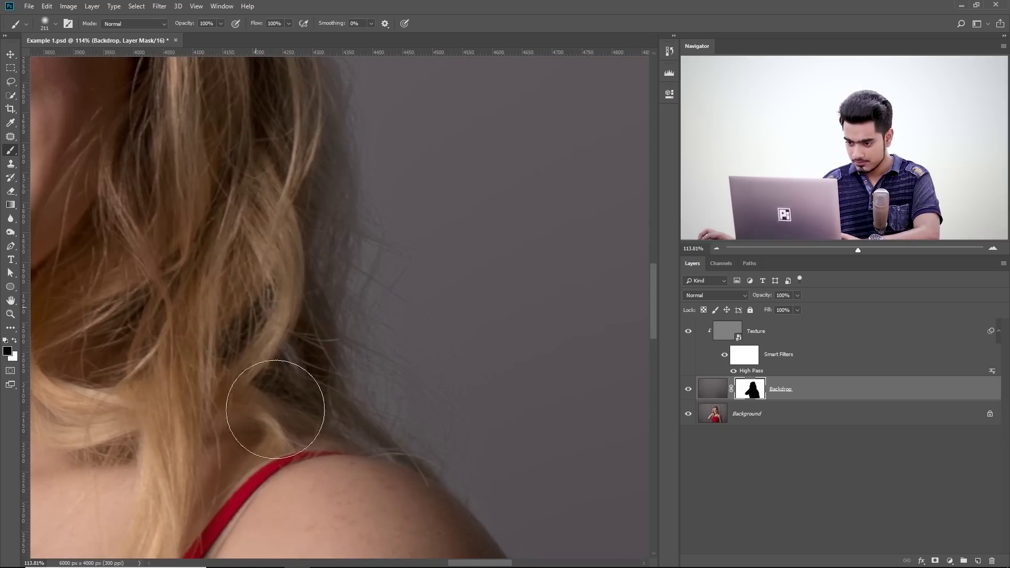
{"action": "left_click_drag", "start_coordinate": [260, 309], "coordinate": [253, 417]}
{"action": "mouse_move", "coordinate": [252, 368]}
{"action": "left_mouse_down"}
{"action": "mouse_move", "coordinate": [262, 369]}
{"action": "mouse_move", "coordinate": [261, 349]}
{"action": "mouse_move", "coordinate": [289, 356]}
{"action": "mouse_move", "coordinate": [219, 354]}
{"action": "mouse_move", "coordinate": [124, 198]}
{"action": "mouse_move", "coordinate": [316, 384]}
{"action": "left_mouse_up"}
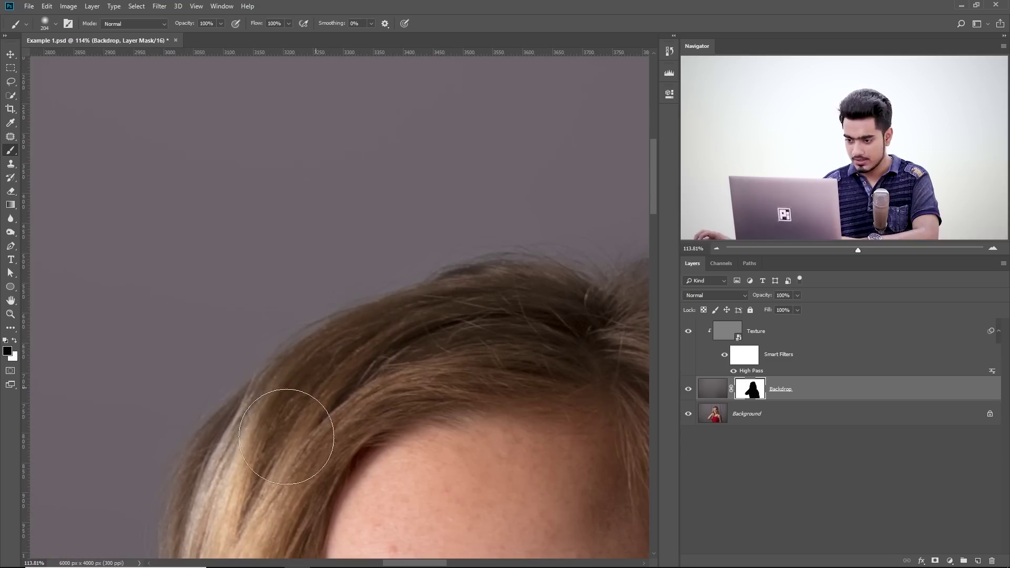
{"action": "left_click_drag", "start_coordinate": [286, 437], "coordinate": [427, 282]}
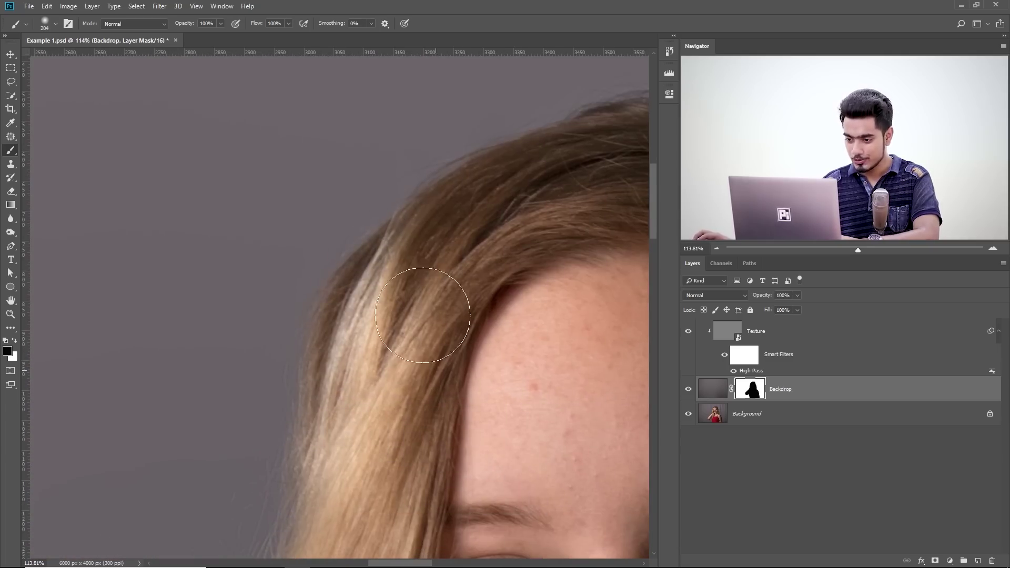
{"action": "key", "text": "ctrl+0"}
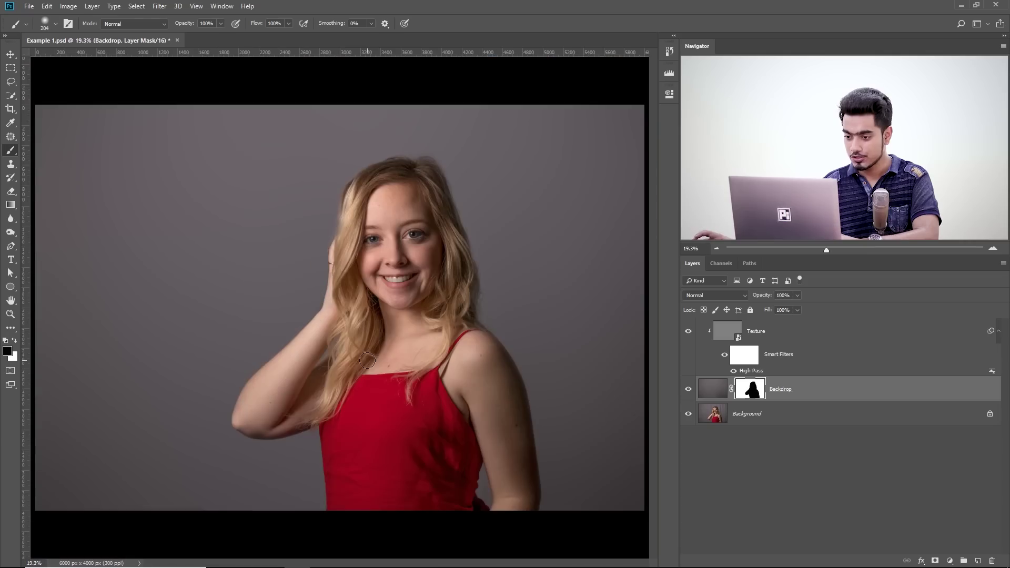
View the Backdrop mask on its own and paint black over the grey streaks inside the lowered arm and shoulder with a 208 px brush.
{"action": "left_click", "coordinate": [689, 416], "text": "alt"}
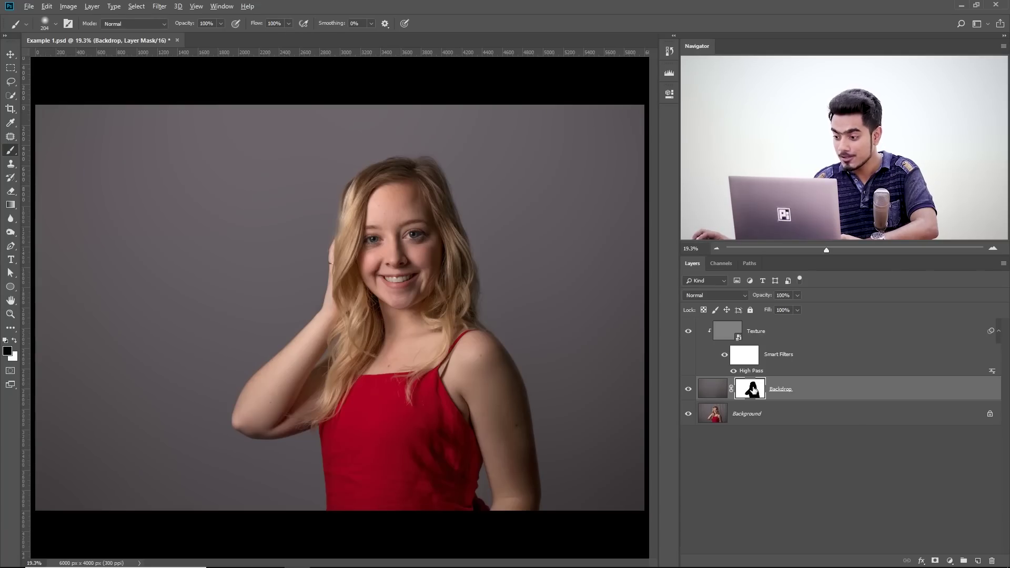
{"action": "left_click", "coordinate": [754, 389], "text": "alt"}
{"action": "mouse_move", "coordinate": [539, 385]}
{"action": "left_mouse_down"}
{"action": "mouse_move", "coordinate": [523, 342]}
{"action": "mouse_move", "coordinate": [552, 350]}
{"action": "left_mouse_up"}
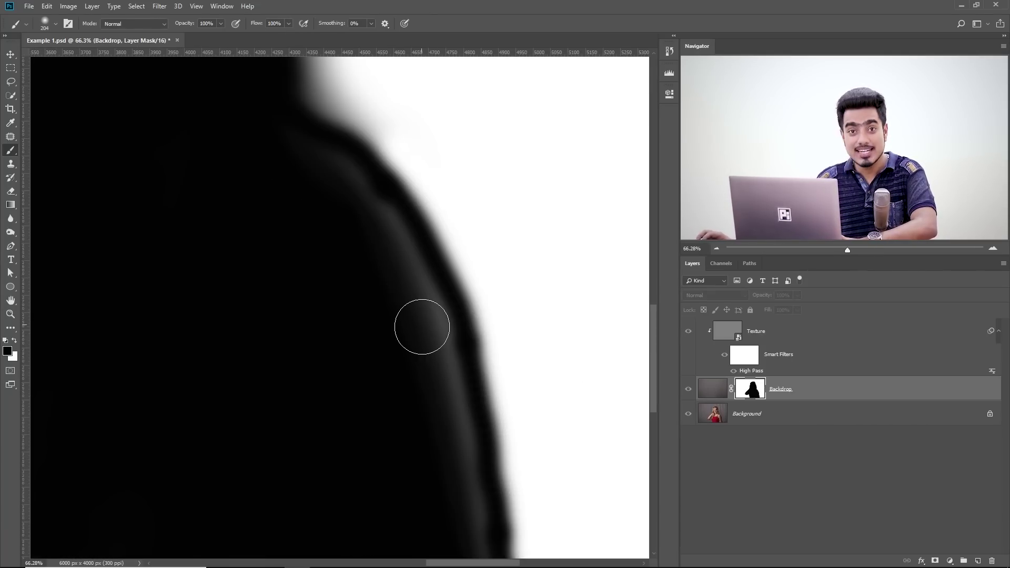
{"action": "mouse_move", "coordinate": [422, 327]}
{"action": "left_mouse_down"}
{"action": "mouse_move", "coordinate": [412, 291]}
{"action": "mouse_move", "coordinate": [392, 292]}
{"action": "left_mouse_up"}
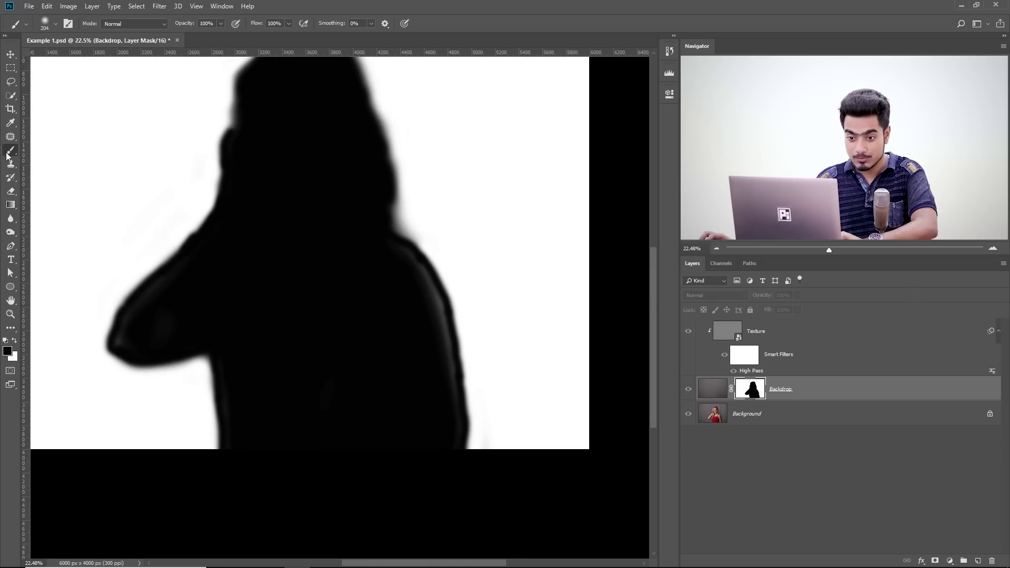
{"action": "key", "text": "bracketright"}
{"action": "mouse_move", "coordinate": [416, 276]}
{"action": "left_mouse_down"}
{"action": "mouse_move", "coordinate": [430, 275]}
{"action": "mouse_move", "coordinate": [421, 274]}
{"action": "left_mouse_up"}
{"action": "mouse_move", "coordinate": [382, 236]}
{"action": "left_mouse_down"}
{"action": "mouse_move", "coordinate": [410, 248]}
{"action": "mouse_move", "coordinate": [448, 317]}
{"action": "mouse_move", "coordinate": [462, 362]}
{"action": "mouse_move", "coordinate": [441, 299]}
{"action": "mouse_move", "coordinate": [473, 428]}
{"action": "mouse_move", "coordinate": [481, 532]}
{"action": "left_mouse_up"}
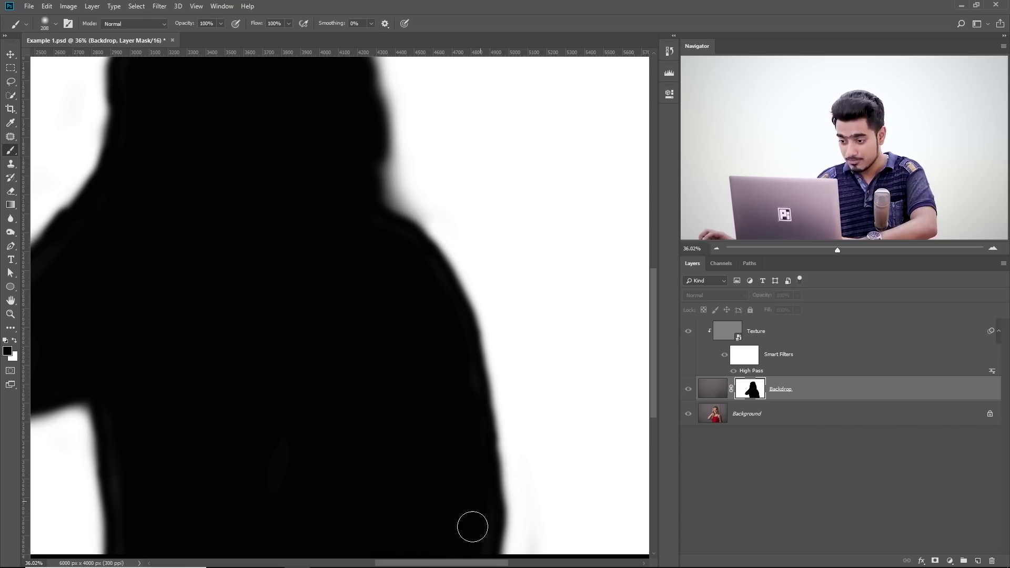
Paint black over the grey patches inside the raised arm on the mask, return to the image and fit it in view.
{"action": "scroll", "coordinate": [422, 297], "scroll_direction": "down", "scroll_amount": 3}
{"action": "scroll", "coordinate": [463, 333], "scroll_direction": "left", "scroll_amount": 10}
{"action": "mouse_move", "coordinate": [291, 311]}
{"action": "left_mouse_down"}
{"action": "mouse_move", "coordinate": [239, 357]}
{"action": "mouse_move", "coordinate": [202, 424]}
{"action": "left_mouse_up"}
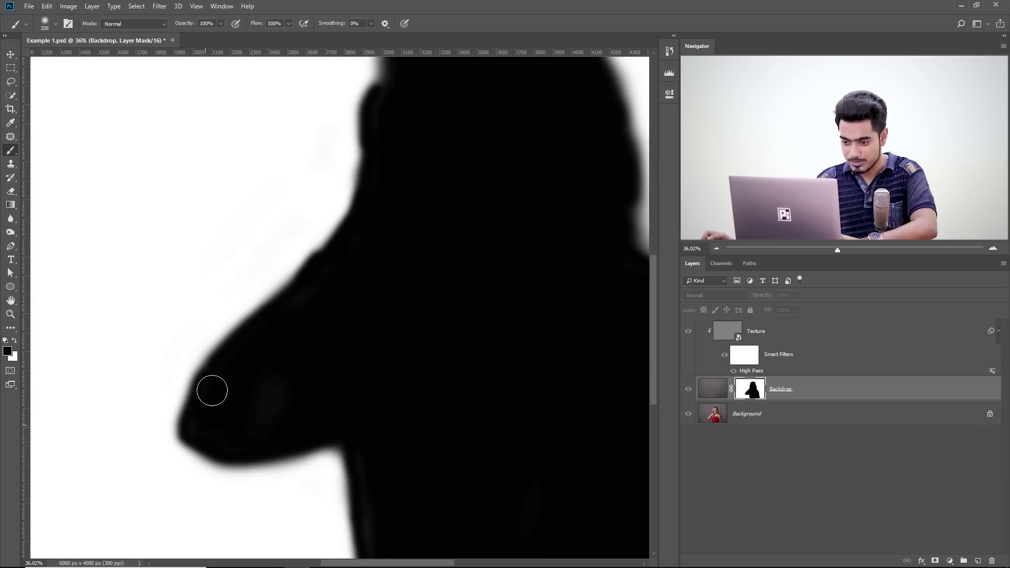
{"action": "mouse_move", "coordinate": [478, 264]}
{"action": "left_mouse_down"}
{"action": "mouse_move", "coordinate": [404, 243]}
{"action": "mouse_move", "coordinate": [318, 244]}
{"action": "mouse_move", "coordinate": [377, 300]}
{"action": "mouse_move", "coordinate": [469, 300]}
{"action": "mouse_move", "coordinate": [461, 204]}
{"action": "mouse_move", "coordinate": [546, 305]}
{"action": "left_mouse_up"}
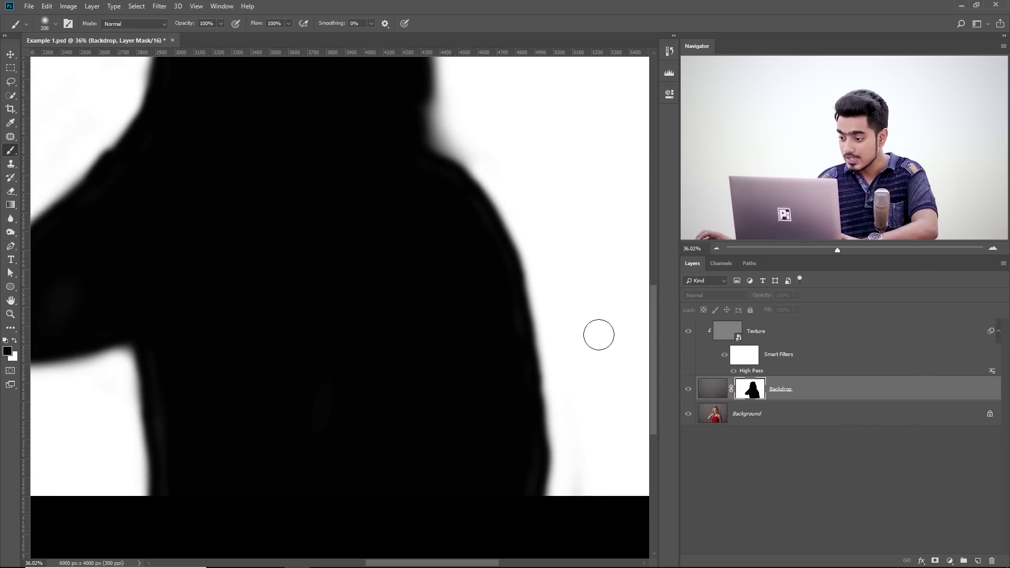
{"action": "left_click", "coordinate": [752, 392], "text": "alt"}
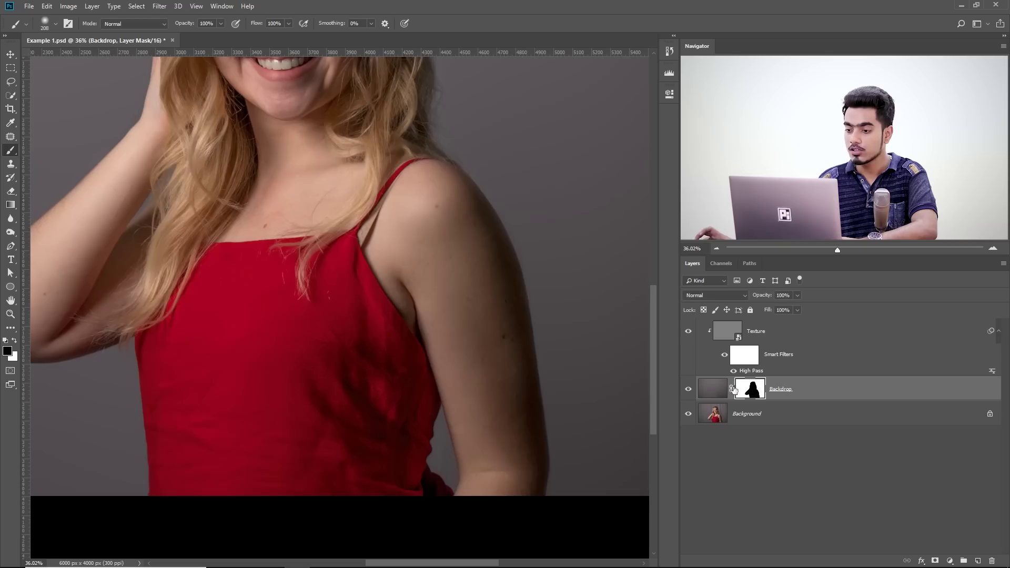
{"action": "key", "text": "ctrl+0"}
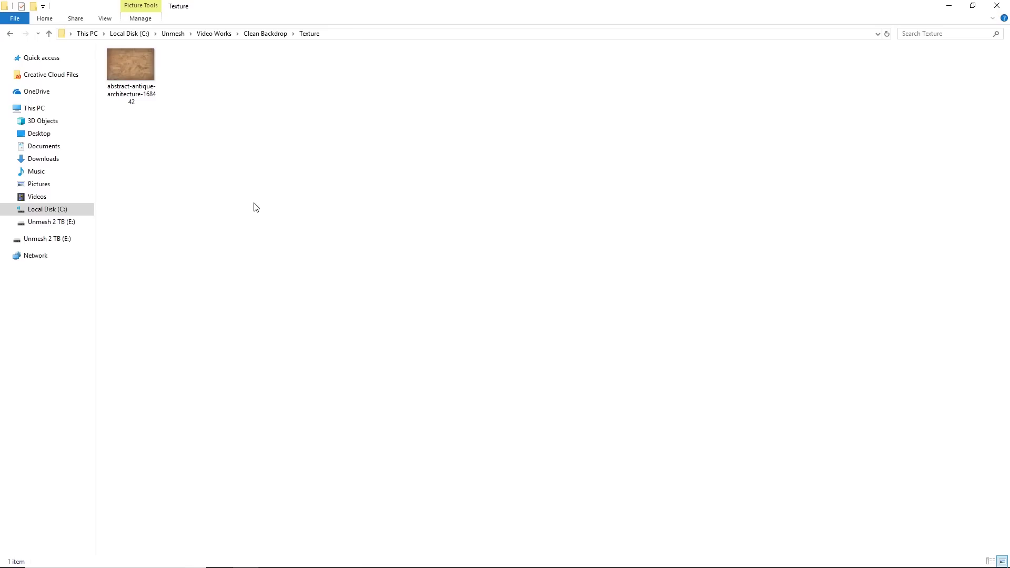
Place the abstract-antique-architecture-168442 image from the Texture folder into Example 1.psd, above the Texture layer.
{"action": "left_click_drag", "start_coordinate": [142, 71], "coordinate": [194, 122]}
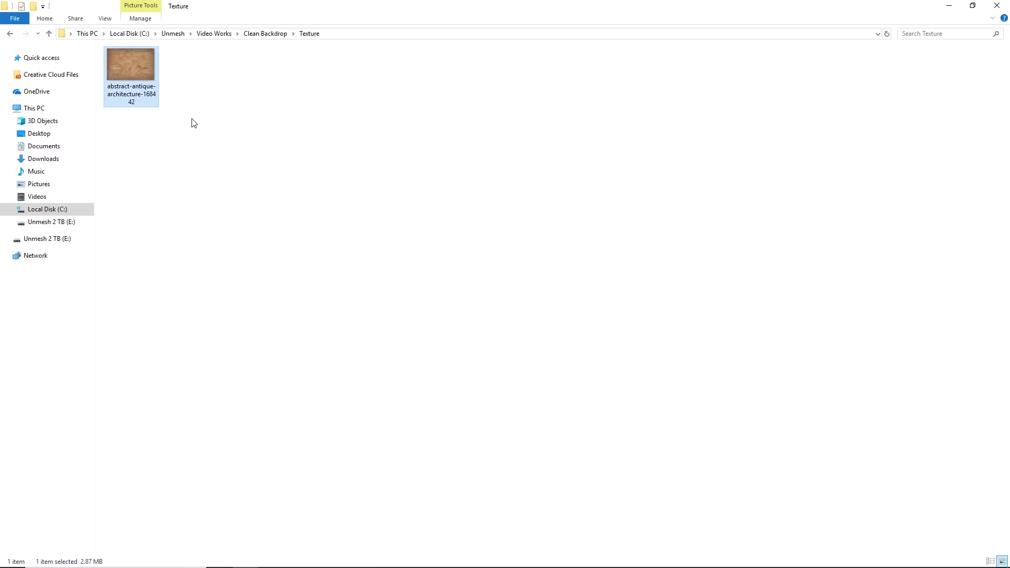
{"action": "left_click", "coordinate": [297, 558]}
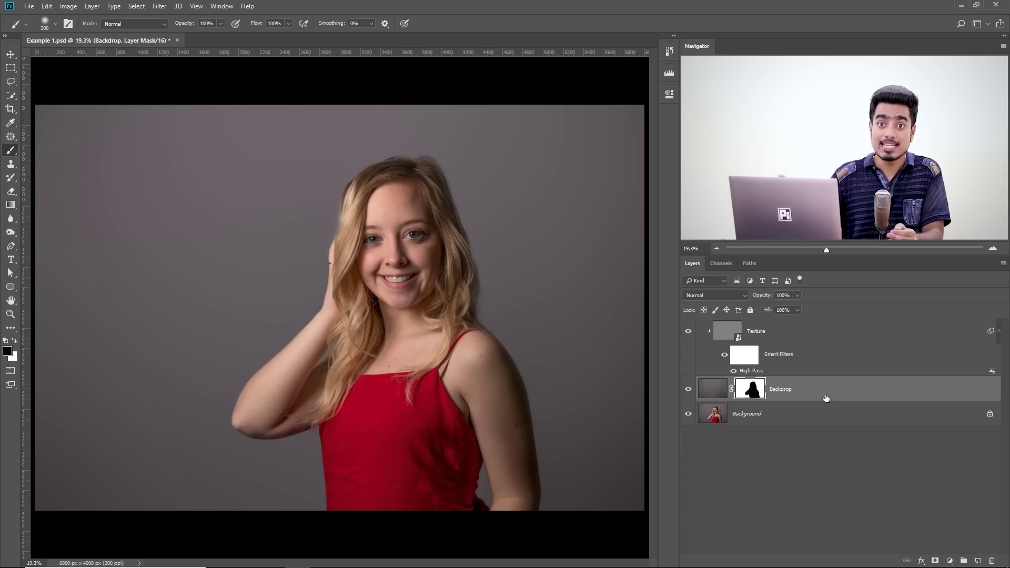
{"action": "left_click", "coordinate": [783, 333]}
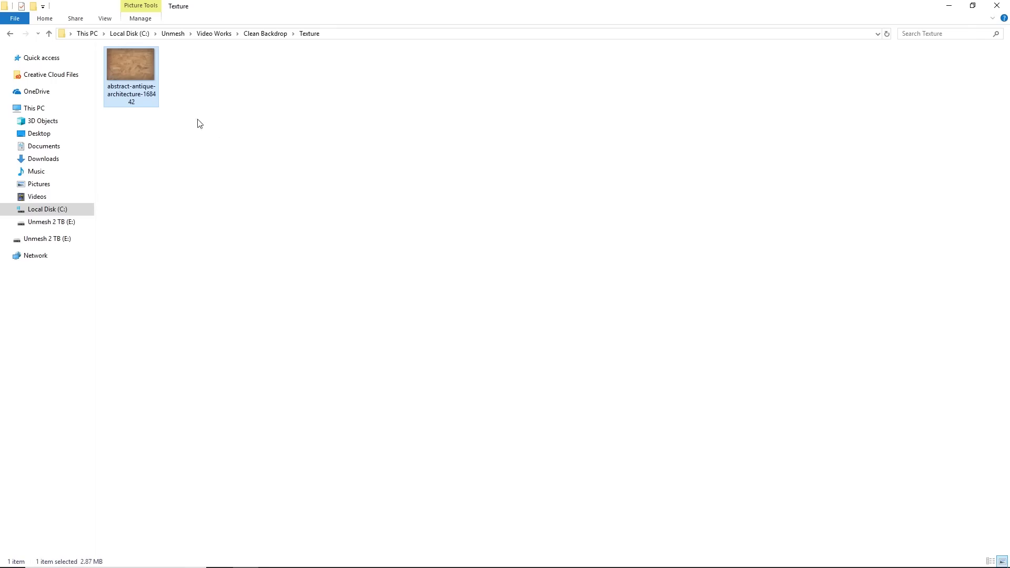
{"action": "left_click_drag", "start_coordinate": [120, 61], "coordinate": [361, 298]}
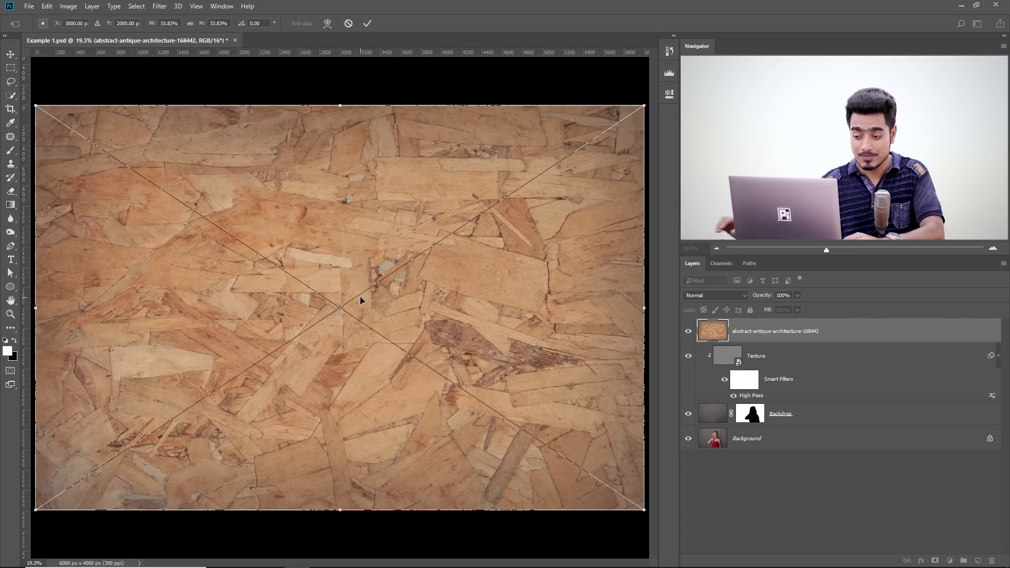
Scale the placed wood texture from its centre to 34.99% so it extends past the canvas edges, and commit the placement.
{"action": "scroll", "coordinate": [360, 299], "scroll_direction": "down", "scroll_amount": 1}
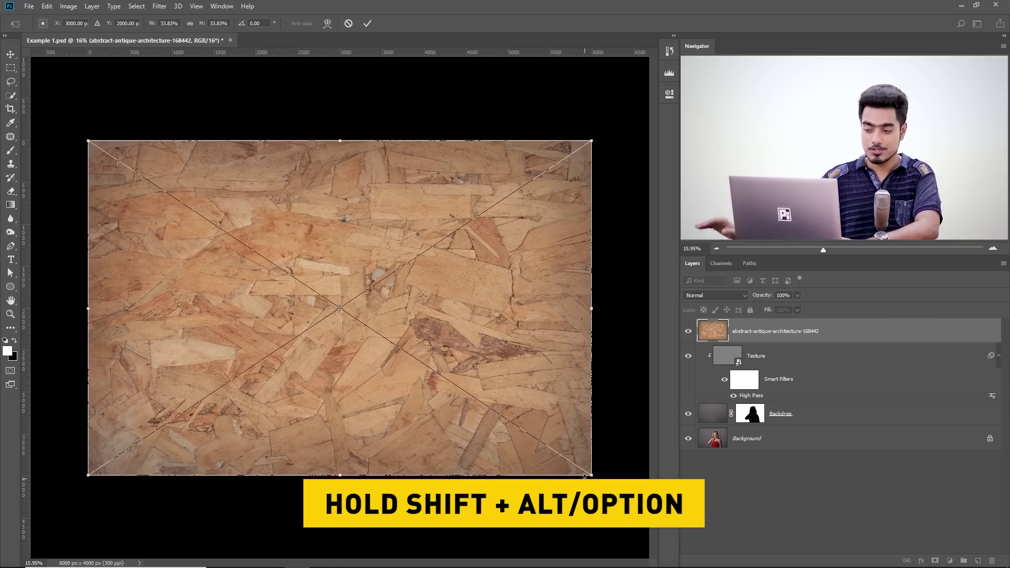
{"action": "left_click_drag", "start_coordinate": [588, 475], "coordinate": [601, 481]}
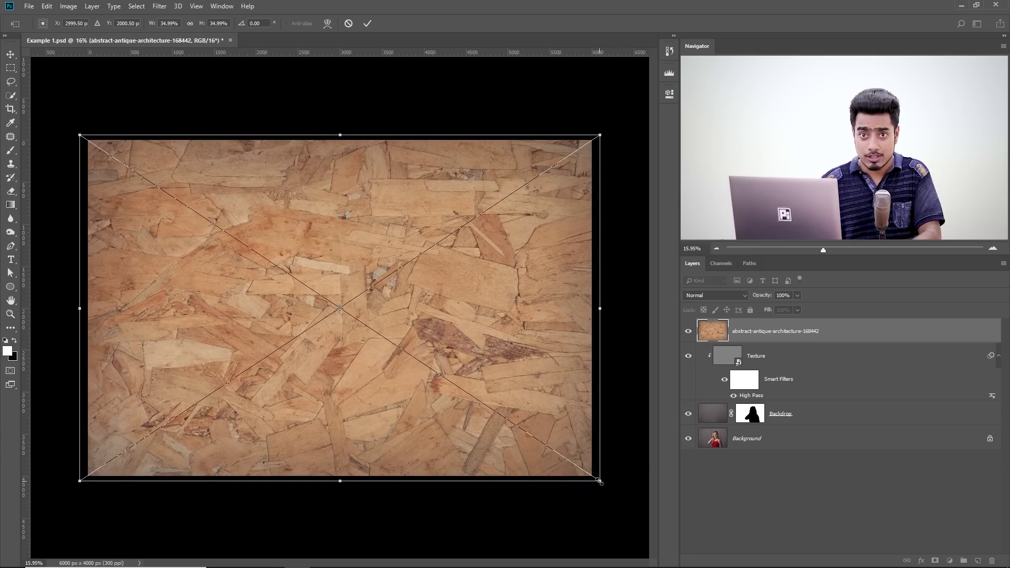
{"action": "key", "text": "b"}
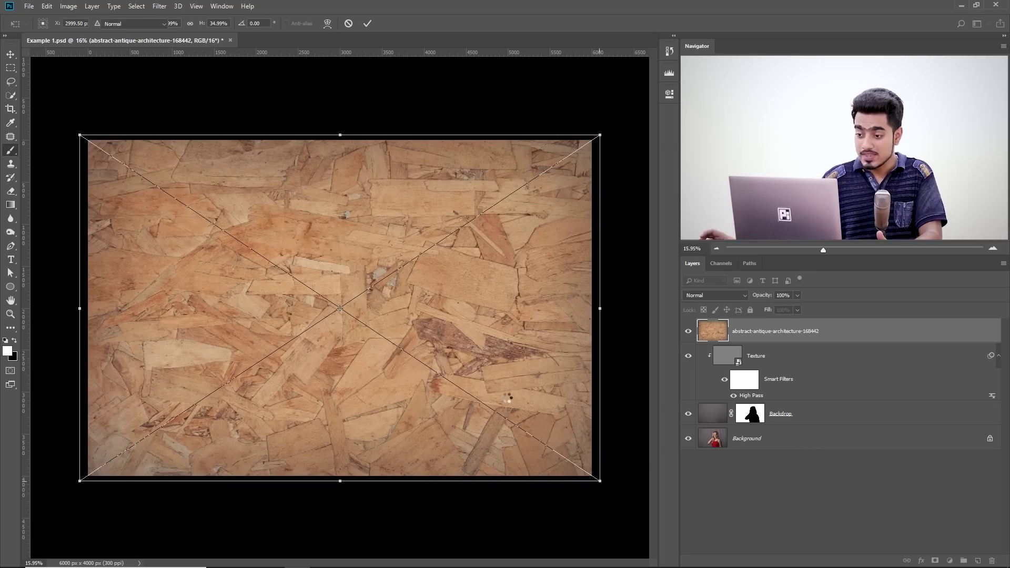
{"action": "key", "text": "ctrl+0"}
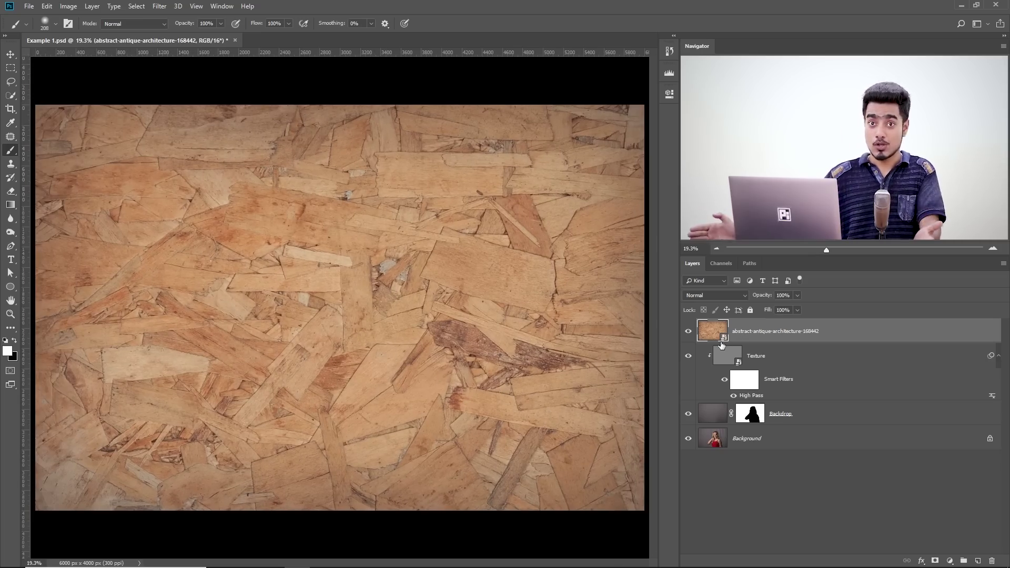
Copy the Backdrop layer's mask onto the wood texture layer and set that layer's blend mode to Overlay.
{"action": "left_click", "coordinate": [160, 6]}
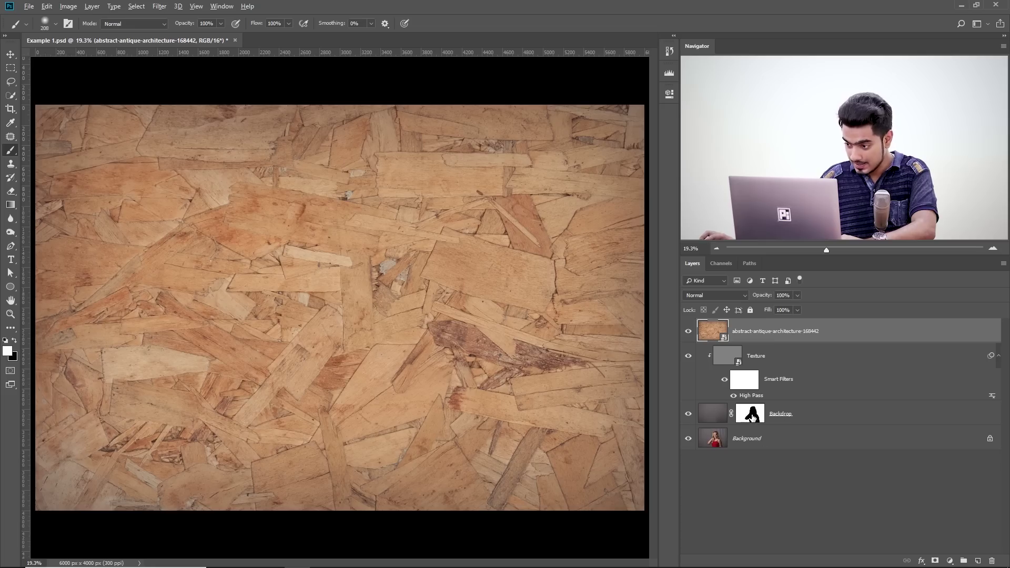
{"action": "left_click_drag", "start_coordinate": [752, 417], "coordinate": [751, 327]}
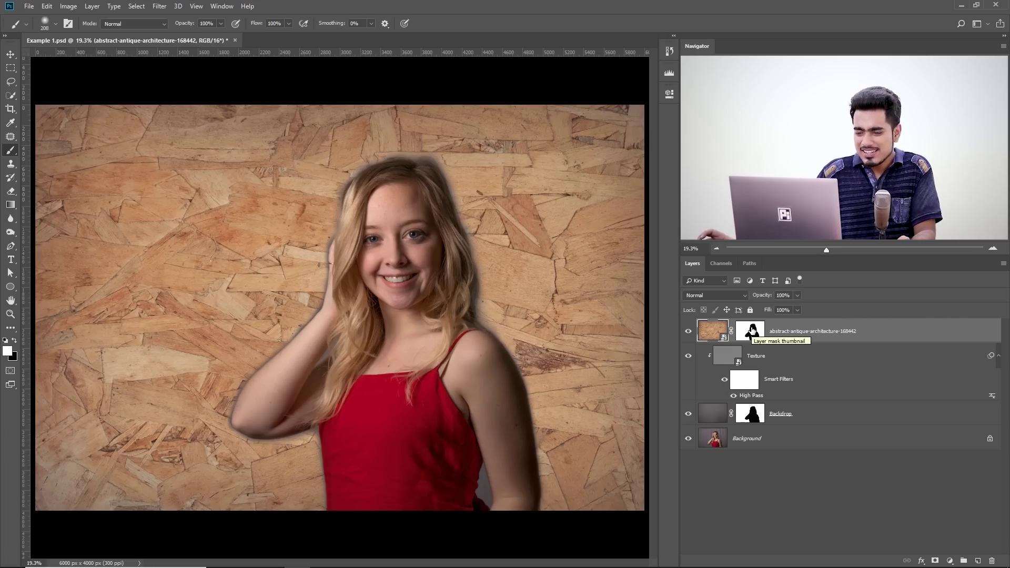
{"action": "left_click", "coordinate": [713, 295]}
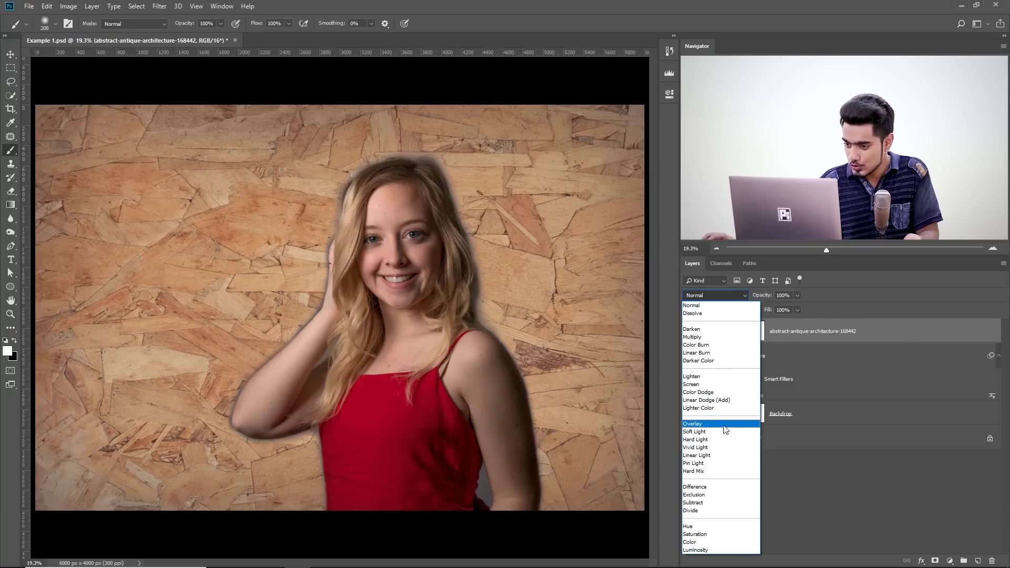
{"action": "left_click", "coordinate": [725, 429]}
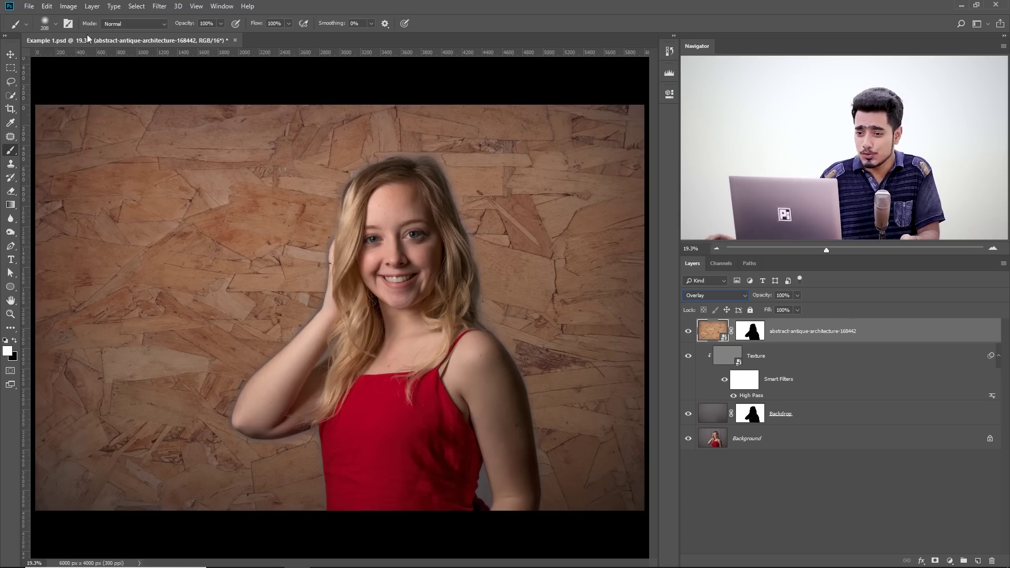
Apply a Hue/Saturation adjustment to the wood texture layer with Saturation at -100.
{"action": "left_click", "coordinate": [69, 6]}
{"action": "mouse_move", "coordinate": [105, 34]}
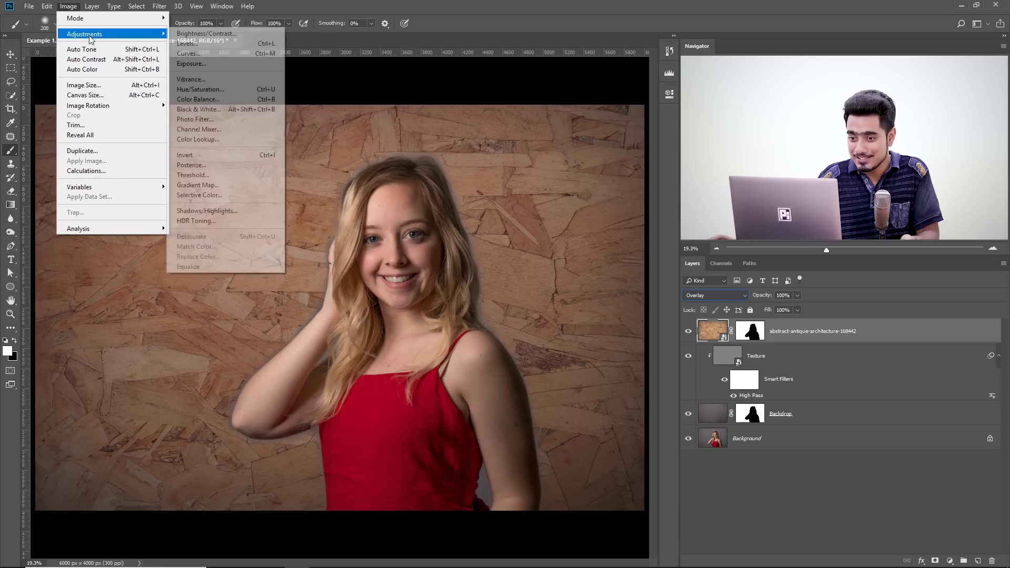
{"action": "left_click", "coordinate": [244, 90]}
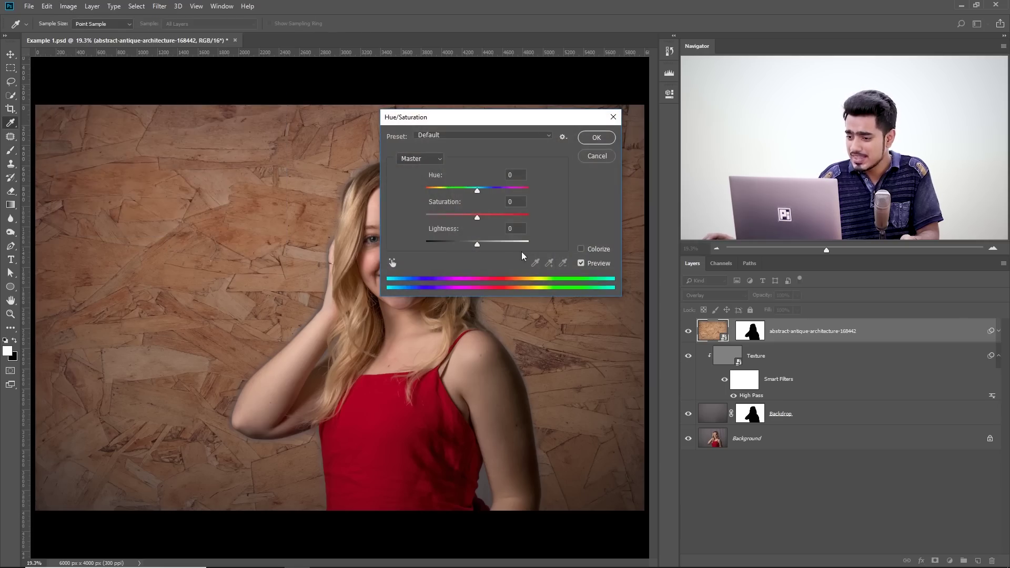
{"action": "left_click_drag", "start_coordinate": [477, 217], "coordinate": [406, 213]}
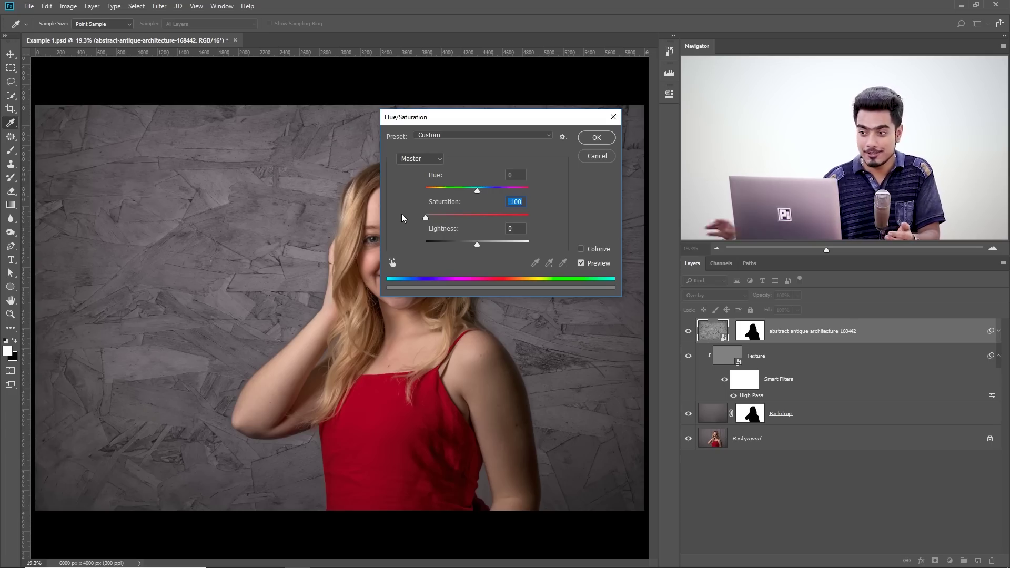
{"action": "left_click", "coordinate": [583, 140]}
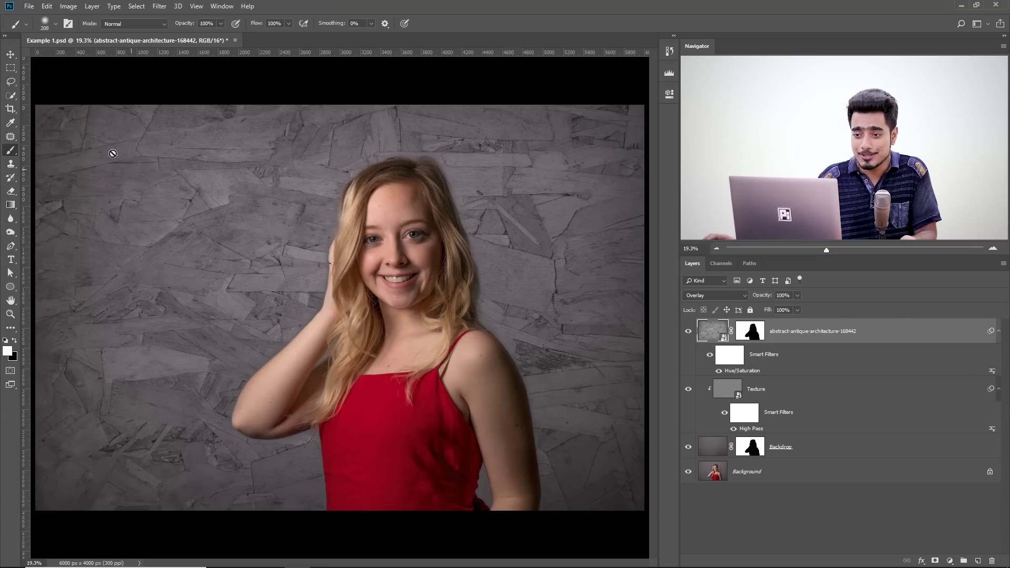
Apply a Gaussian Blur with a 16.6-pixel radius to the wood texture layer.
{"action": "left_click", "coordinate": [158, 7]}
{"action": "mouse_move", "coordinate": [226, 133]}
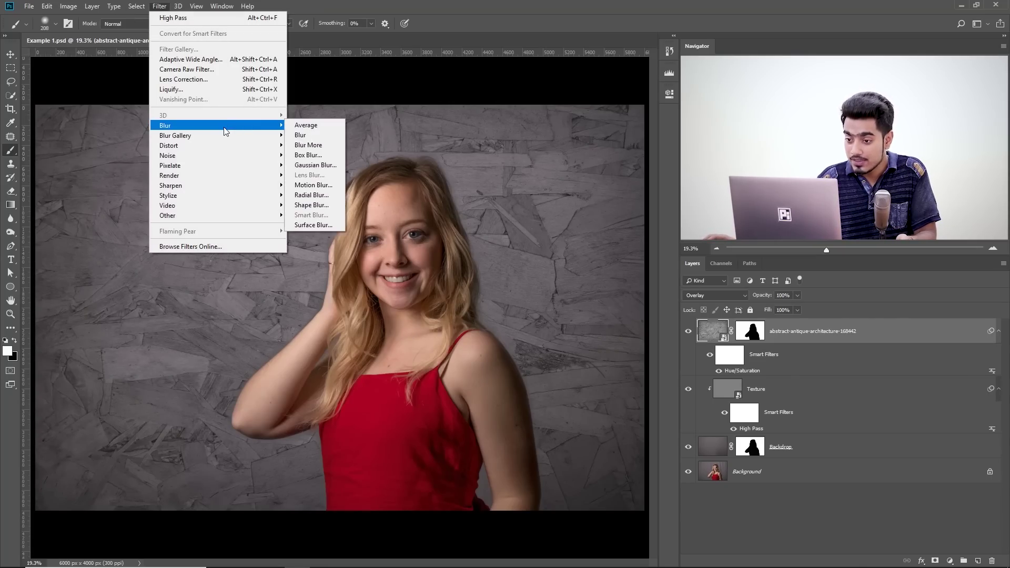
{"action": "left_click", "coordinate": [299, 167]}
{"action": "left_click_drag", "start_coordinate": [696, 472], "coordinate": [616, 473]}
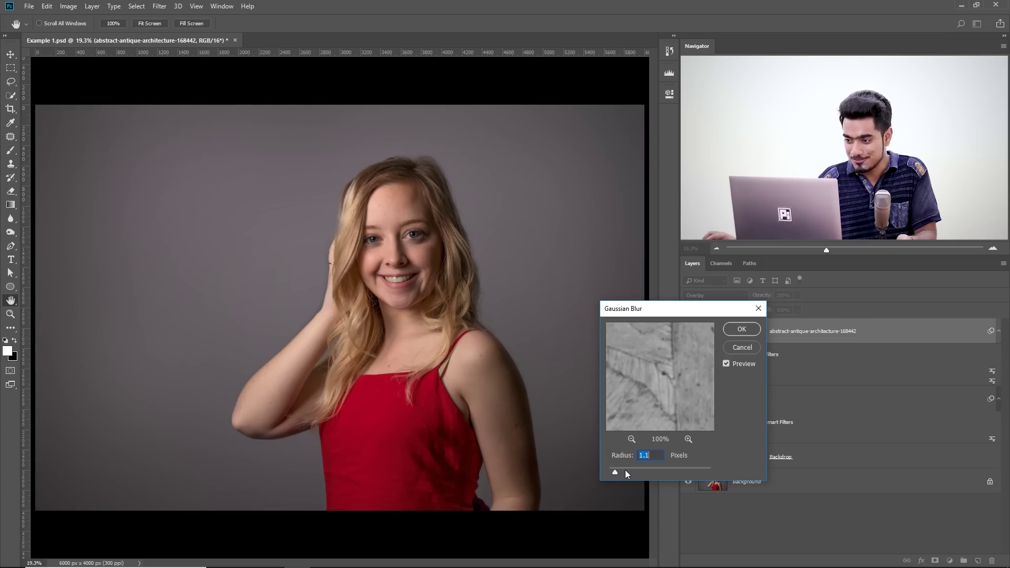
{"action": "left_click_drag", "start_coordinate": [631, 470], "coordinate": [651, 469]}
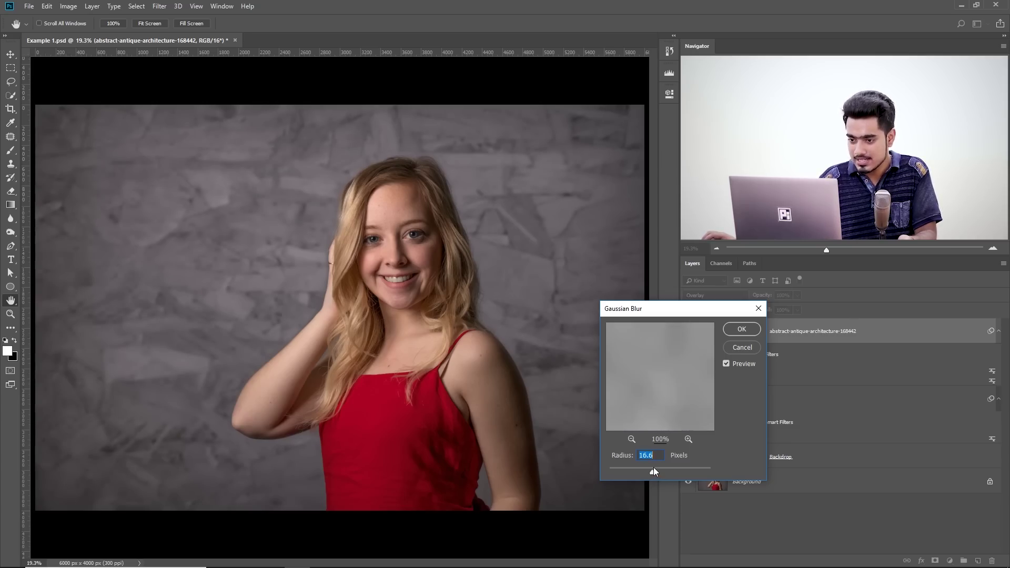
{"action": "left_click", "coordinate": [741, 330]}
{"action": "key", "text": "b"}
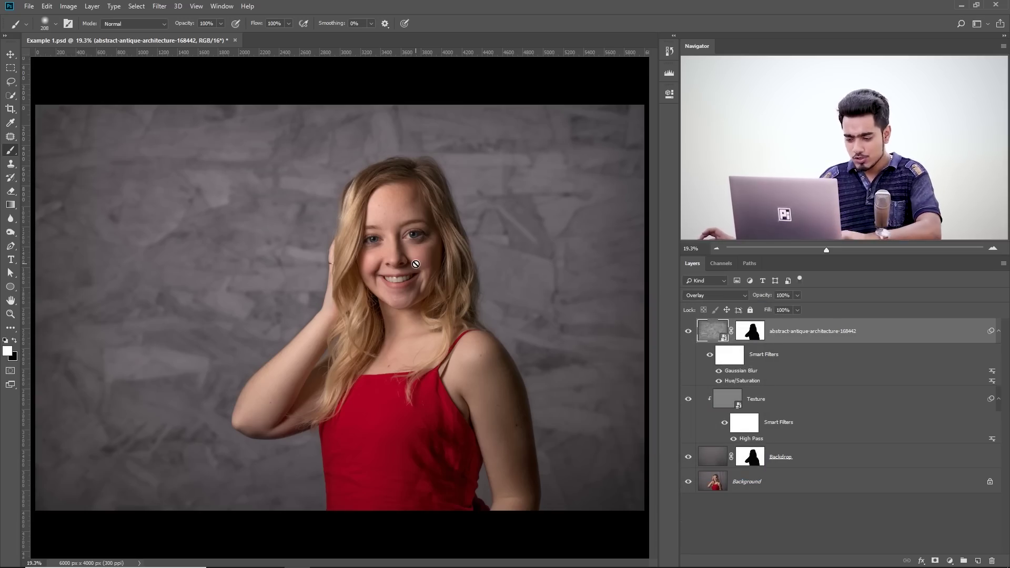
Select the wood texture layer's mask and paint white along the hair edge beside the raised hand with a 145 px brush.
{"action": "left_click_drag", "start_coordinate": [342, 210], "coordinate": [406, 221]}
{"action": "left_click", "coordinate": [747, 333]}
{"action": "key", "text": "x"}
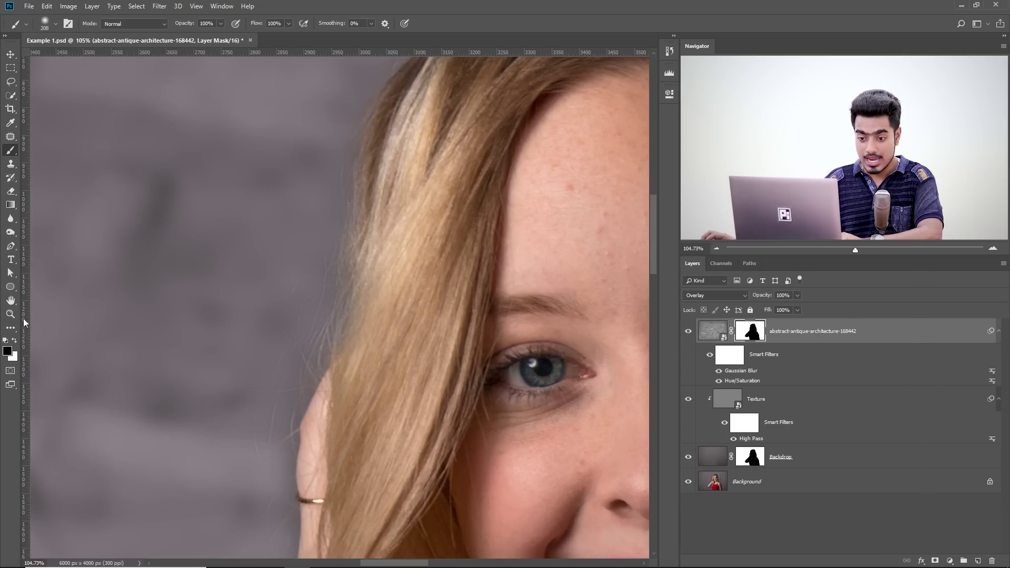
{"action": "key", "text": "x"}
{"action": "mouse_move", "coordinate": [369, 270]}
{"action": "left_mouse_down"}
{"action": "mouse_move", "coordinate": [364, 290]}
{"action": "mouse_move", "coordinate": [312, 301]}
{"action": "left_mouse_up"}
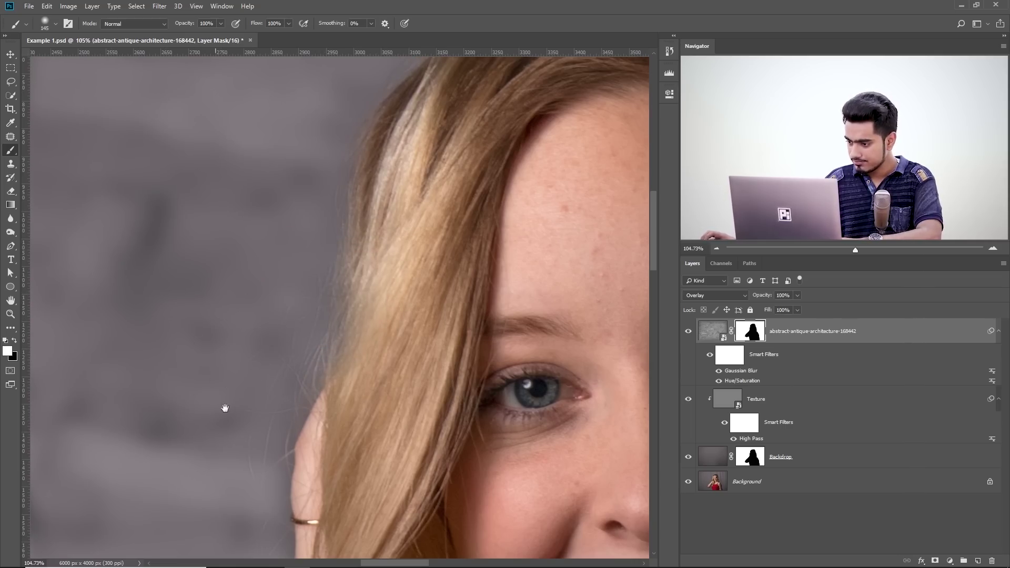
Hide the wood layer's Gaussian Blur filter and paint white on its mask along the upper hair edge towards the crown.
{"action": "key", "text": "ctrl+2"}
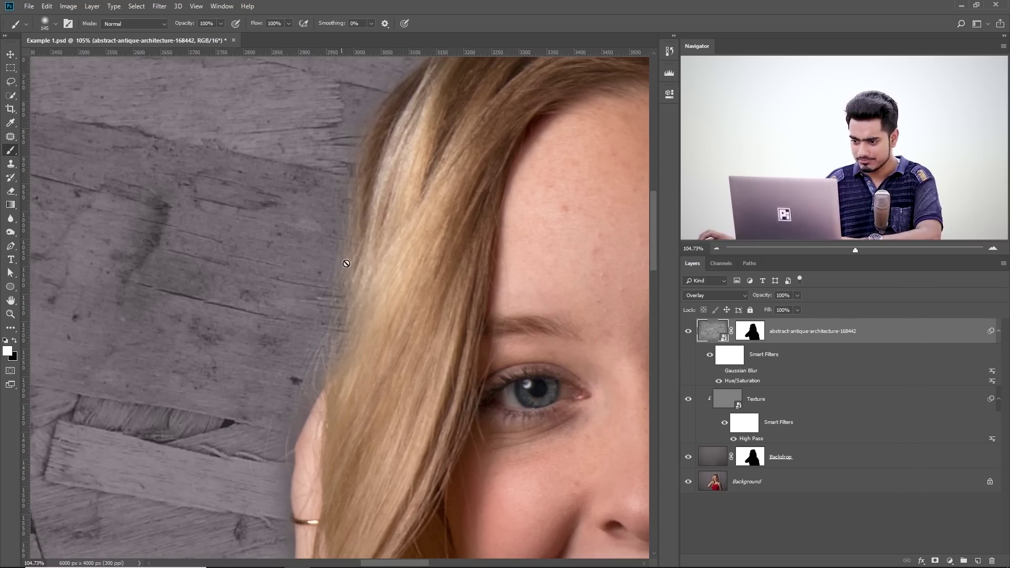
{"action": "scroll", "coordinate": [329, 315], "scroll_direction": "up", "scroll_amount": 3}
{"action": "left_click", "coordinate": [754, 337]}
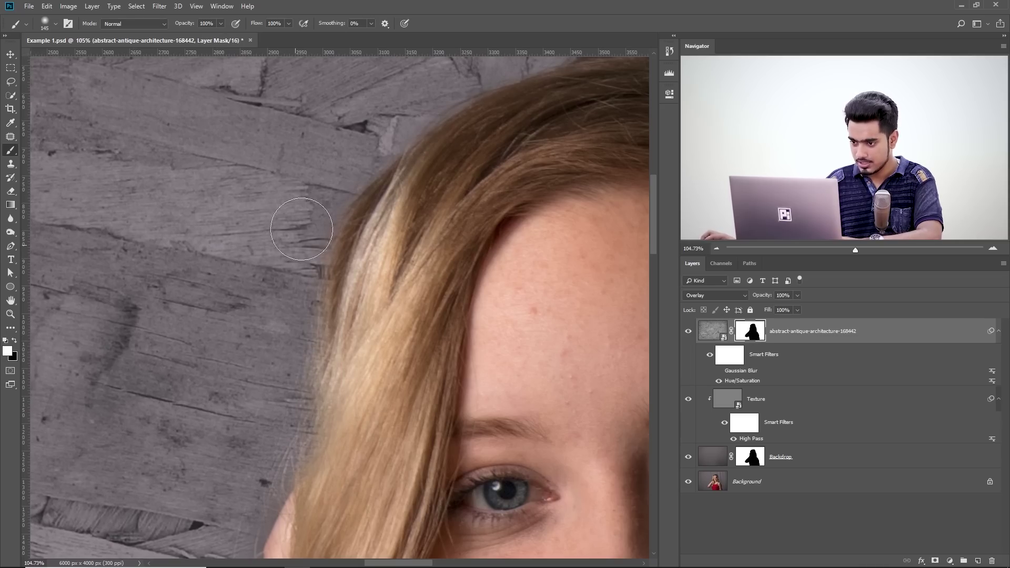
{"action": "left_click_drag", "start_coordinate": [334, 176], "coordinate": [203, 424]}
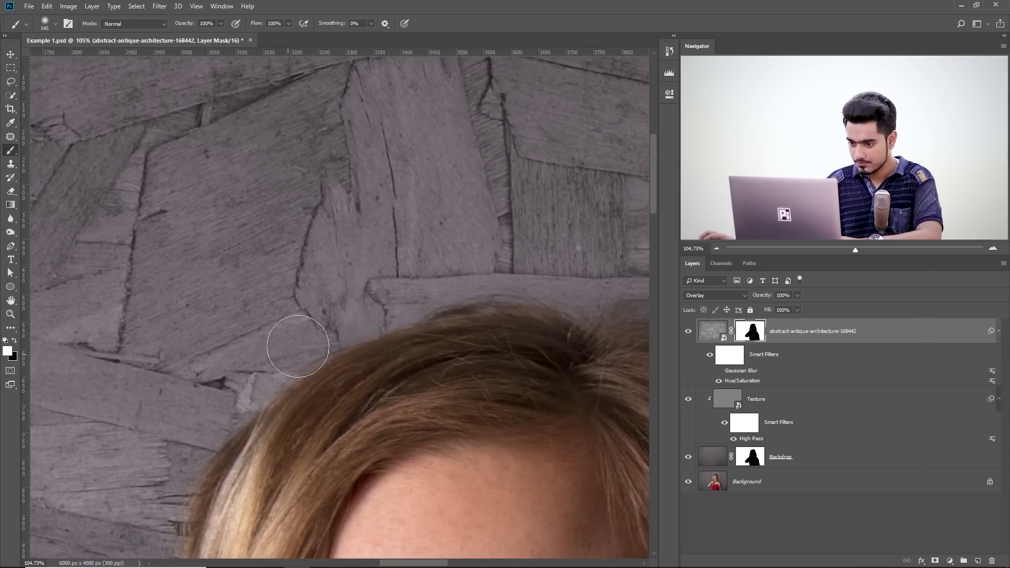
Paint white on the wood texture layer's mask in the background gap between the red dress and the lowered arm.
{"action": "scroll", "coordinate": [294, 326], "scroll_direction": "right", "scroll_amount": 8}
{"action": "key", "text": "bracketright"}
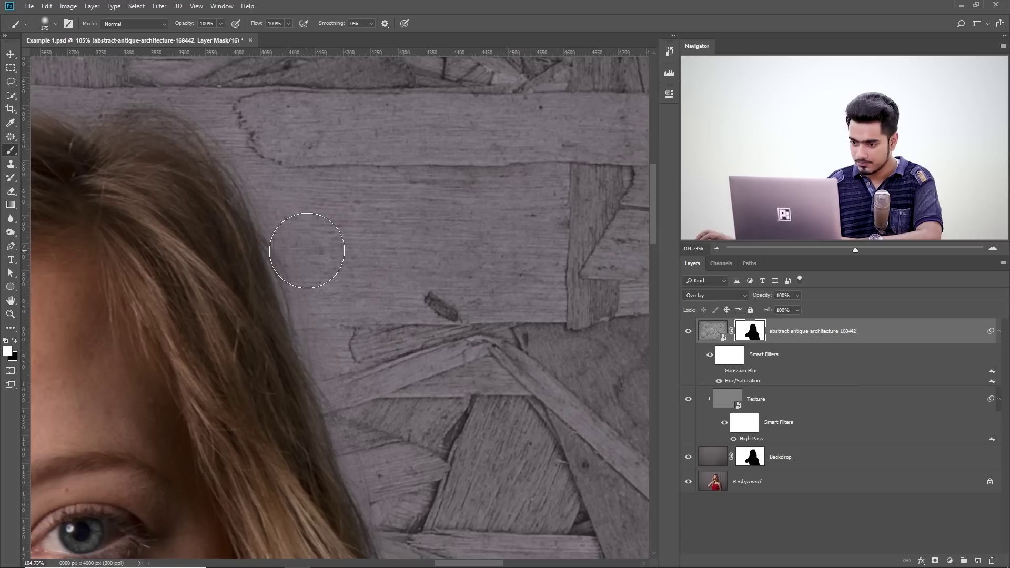
{"action": "scroll", "coordinate": [365, 424], "scroll_direction": "down", "scroll_amount": 5}
{"action": "scroll", "coordinate": [366, 424], "scroll_direction": "right", "scroll_amount": 4}
{"action": "left_click_drag", "start_coordinate": [367, 424], "coordinate": [278, 131]}
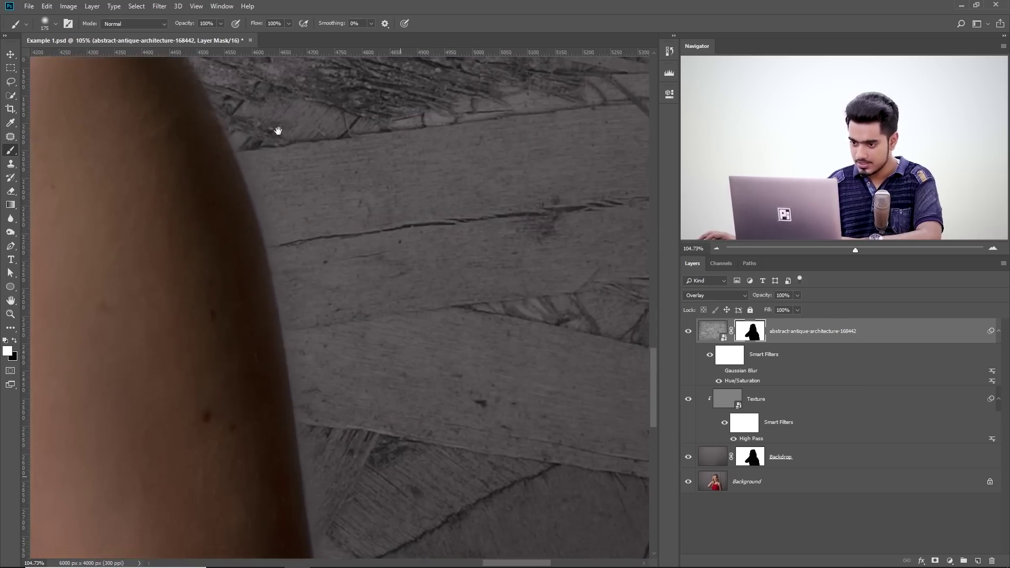
{"action": "left_click_drag", "start_coordinate": [339, 395], "coordinate": [330, 254]}
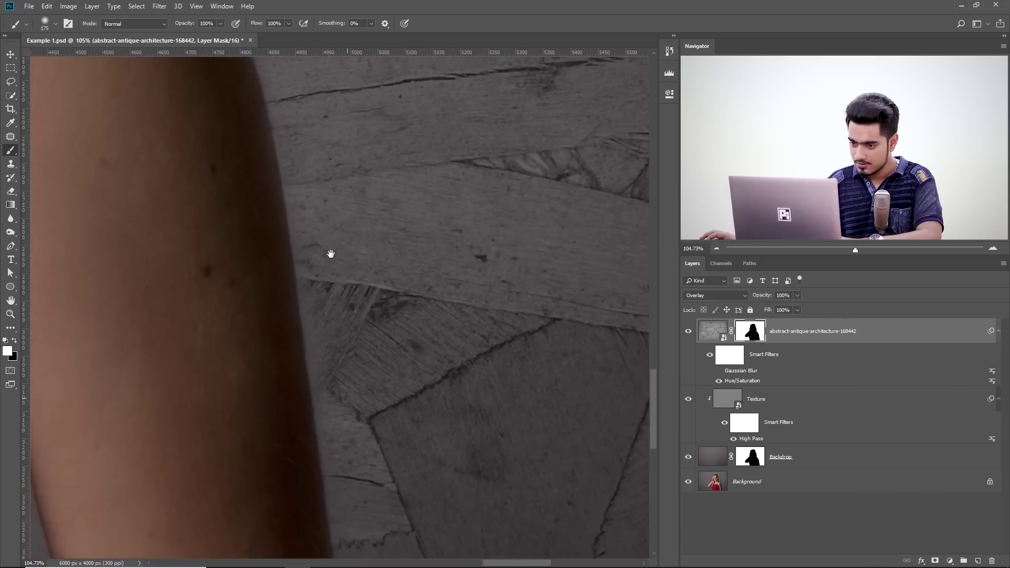
{"action": "left_click_drag", "start_coordinate": [361, 477], "coordinate": [332, 252]}
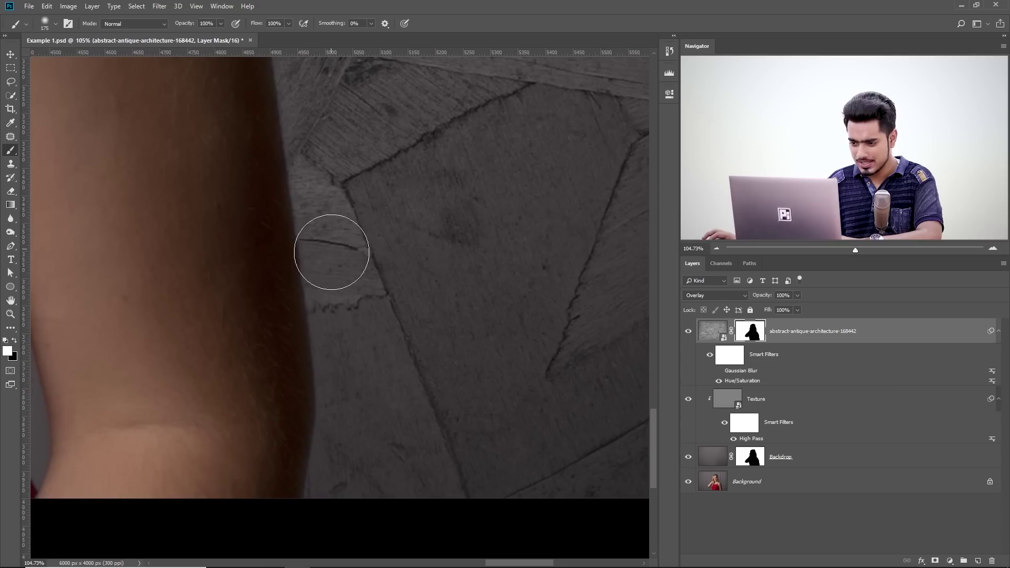
{"action": "left_click_drag", "start_coordinate": [216, 399], "coordinate": [485, 354]}
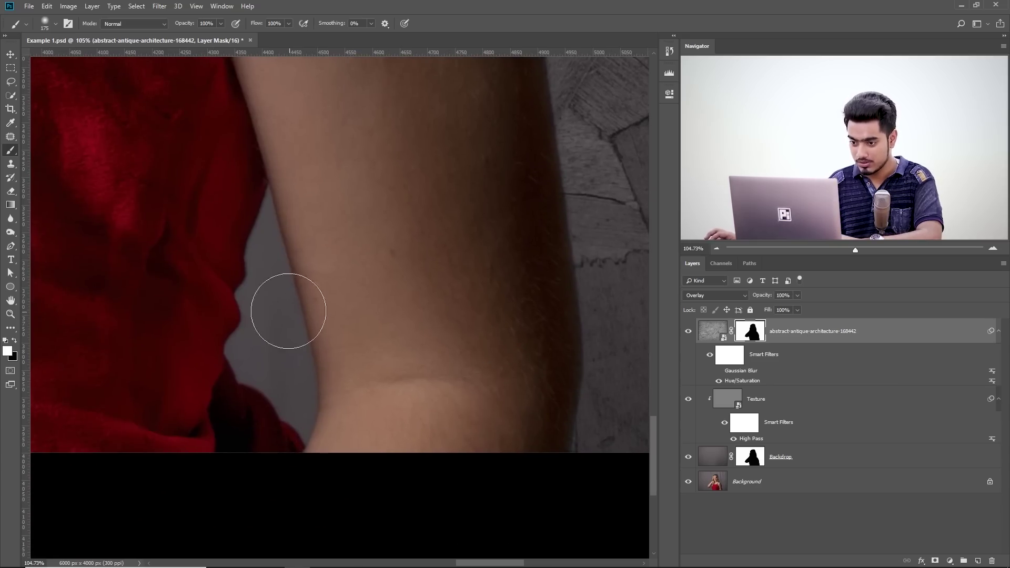
{"action": "mouse_move", "coordinate": [259, 252]}
{"action": "left_mouse_down"}
{"action": "mouse_move", "coordinate": [259, 221]}
{"action": "mouse_move", "coordinate": [267, 388]}
{"action": "mouse_move", "coordinate": [285, 307]}
{"action": "mouse_move", "coordinate": [293, 433]}
{"action": "mouse_move", "coordinate": [267, 331]}
{"action": "left_mouse_up"}
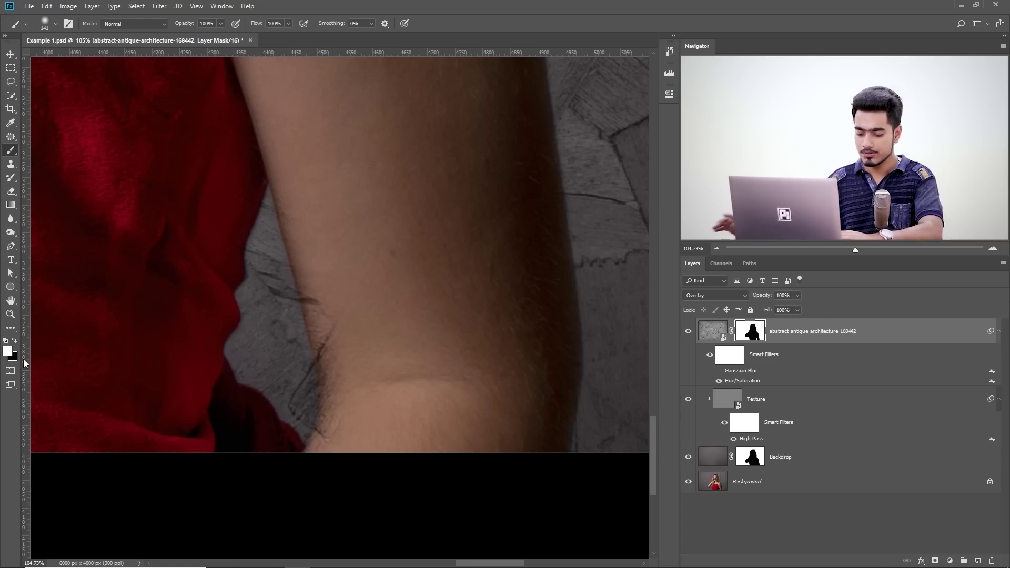
Paint black along the lowered arm's inner edge with a 107 px brush, and touch up the adjacent gap in white at 70 px.
{"action": "key", "text": "bracketleft"}
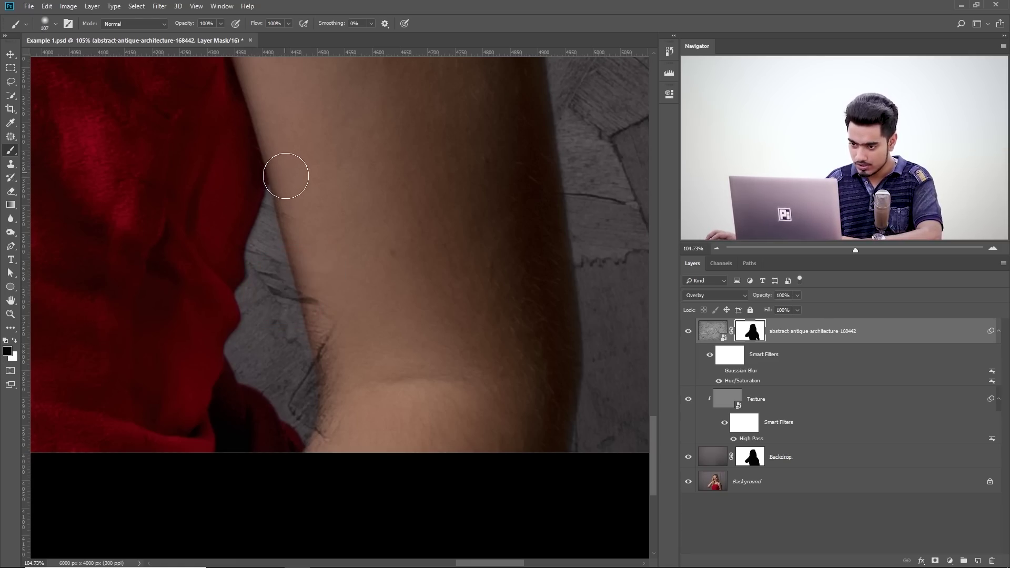
{"action": "mouse_move", "coordinate": [323, 285]}
{"action": "left_mouse_down"}
{"action": "mouse_move", "coordinate": [343, 373]}
{"action": "mouse_move", "coordinate": [319, 272]}
{"action": "mouse_move", "coordinate": [338, 425]}
{"action": "left_mouse_up"}
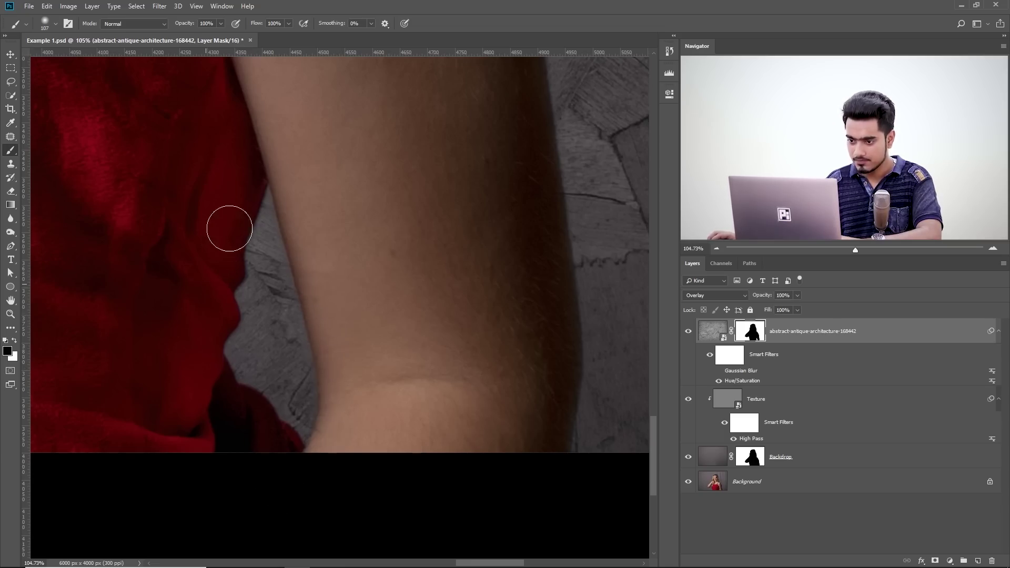
{"action": "key", "text": "x"}
{"action": "right_click", "coordinate": [271, 322], "text": "alt"}
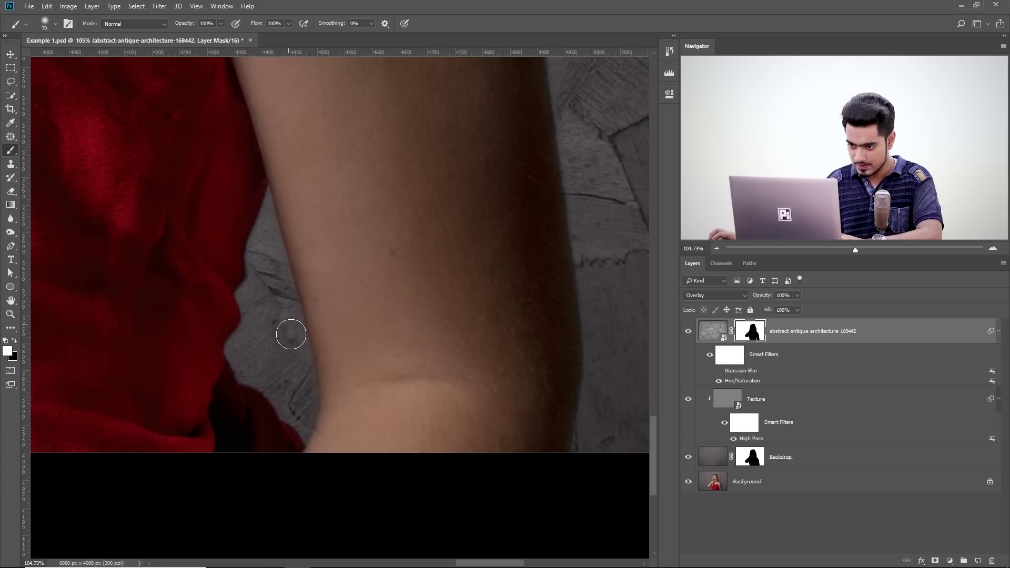
{"action": "key", "text": "x"}
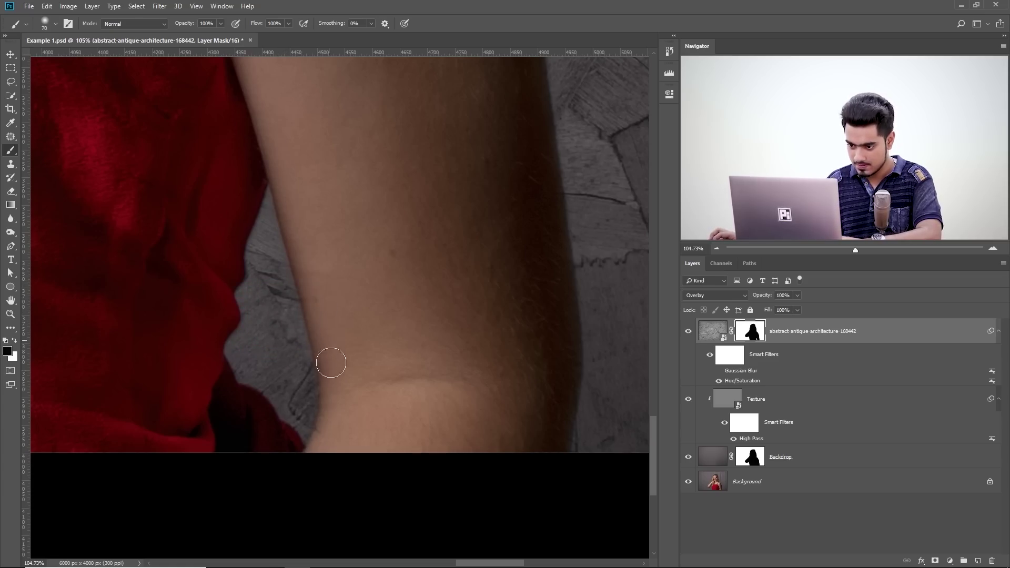
Set up a white 118 px brush for the wood layer's mask edge beside the raised hand and hair.
{"action": "left_click_drag", "start_coordinate": [293, 210], "coordinate": [548, 277]}
{"action": "left_click_drag", "start_coordinate": [43, 279], "coordinate": [422, 228]}
{"action": "left_click_drag", "start_coordinate": [147, 220], "coordinate": [311, 234]}
{"action": "right_click", "coordinate": [271, 219], "text": "alt"}
{"action": "key", "text": "x"}
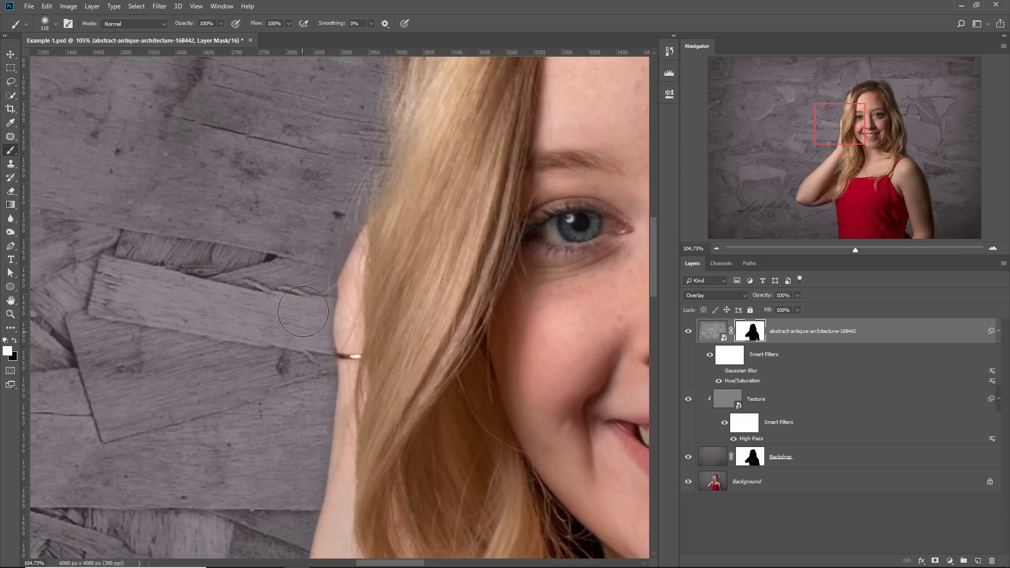
Turn the wood texture layer's Gaussian Blur filter back on and set its radius to 12.5 pixels.
{"action": "key", "text": "ctrl+0"}
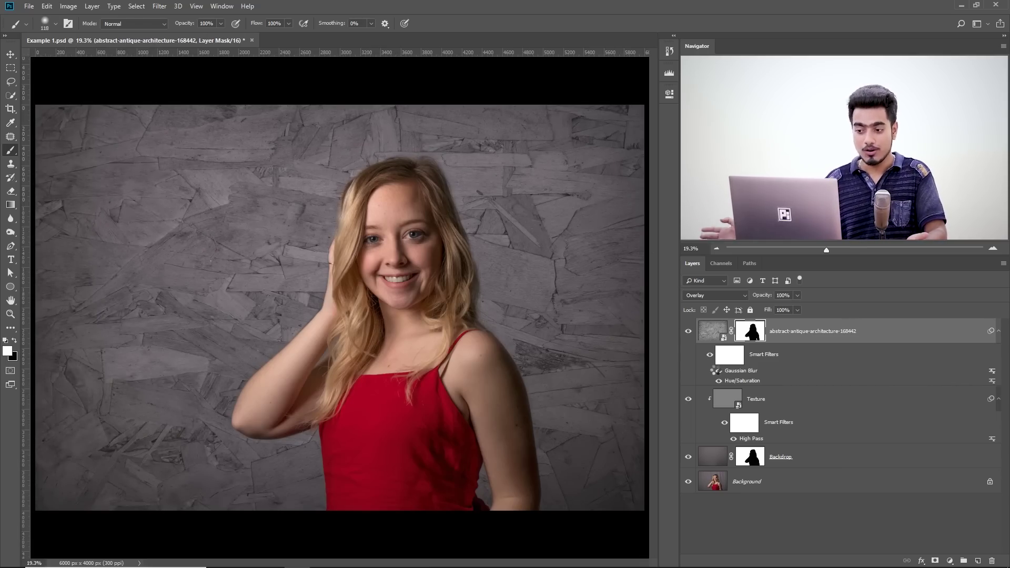
{"action": "left_click", "coordinate": [718, 371]}
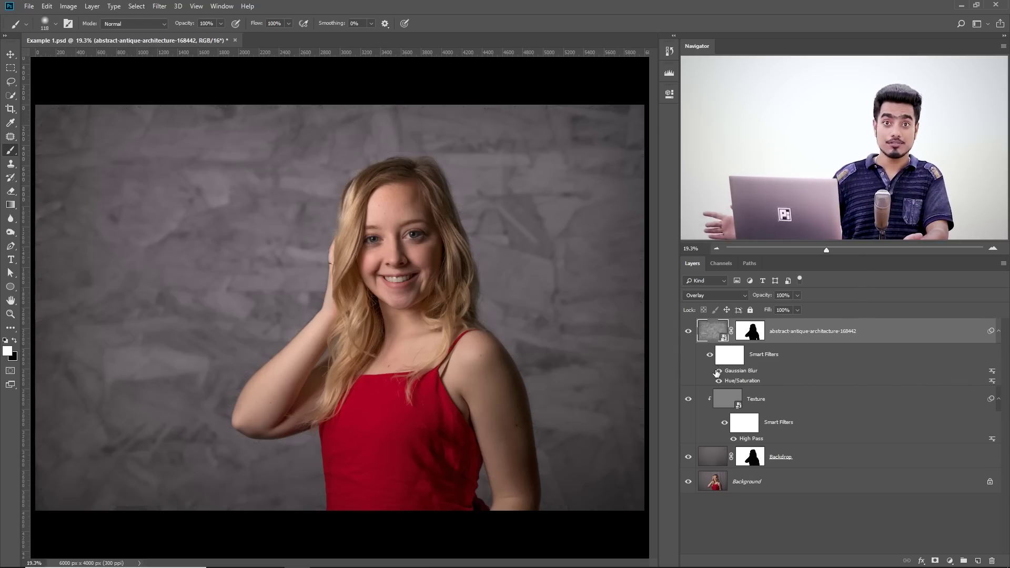
{"action": "double_click", "coordinate": [745, 371]}
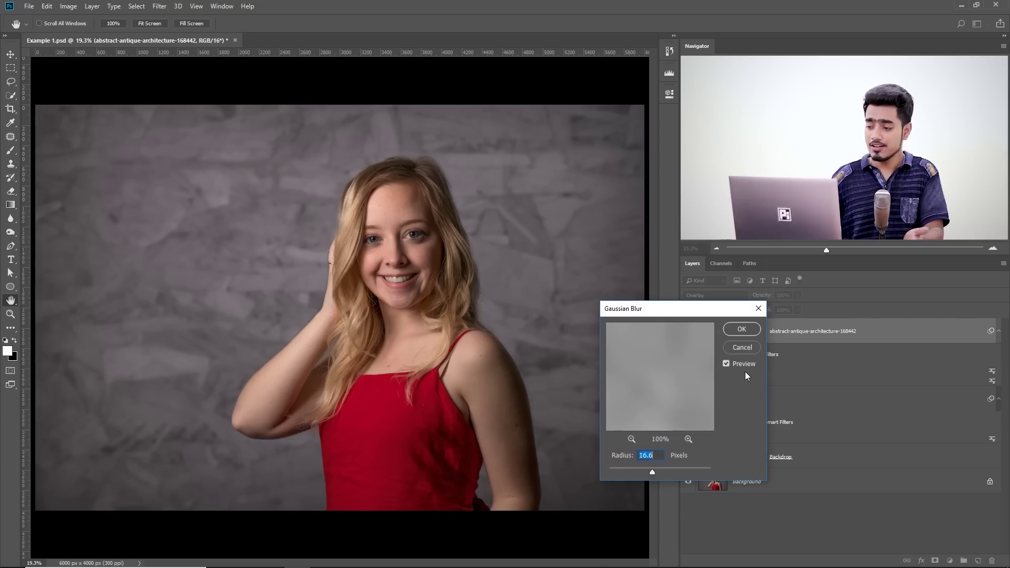
{"action": "left_click_drag", "start_coordinate": [713, 311], "coordinate": [673, 298]}
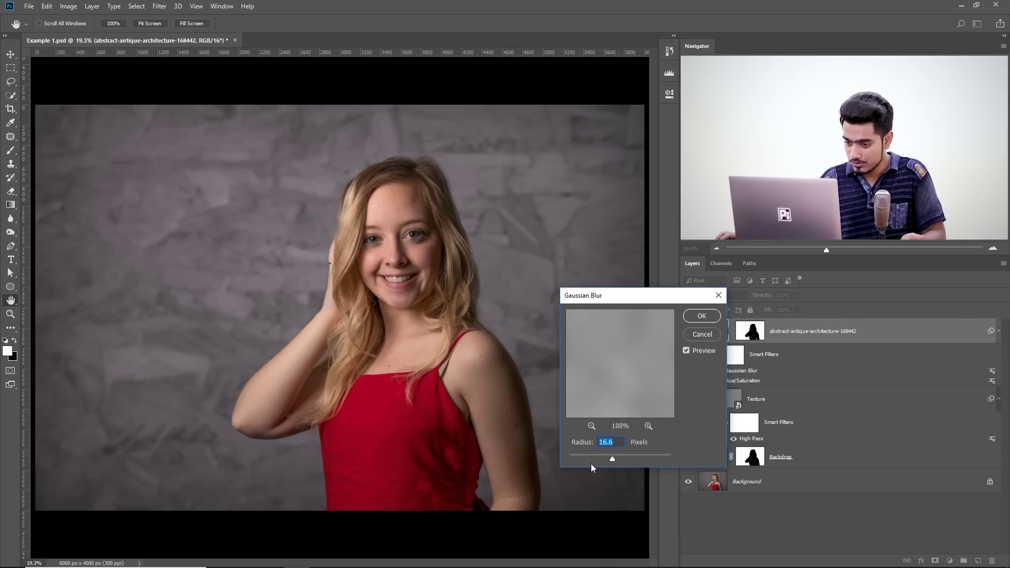
{"action": "left_click_drag", "start_coordinate": [604, 457], "coordinate": [610, 457]}
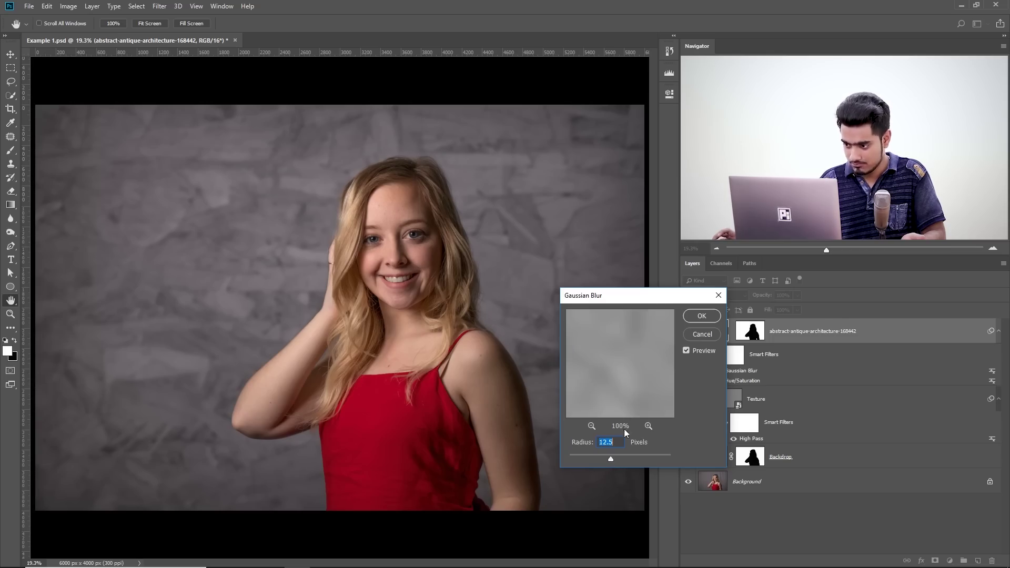
{"action": "left_click", "coordinate": [709, 316]}
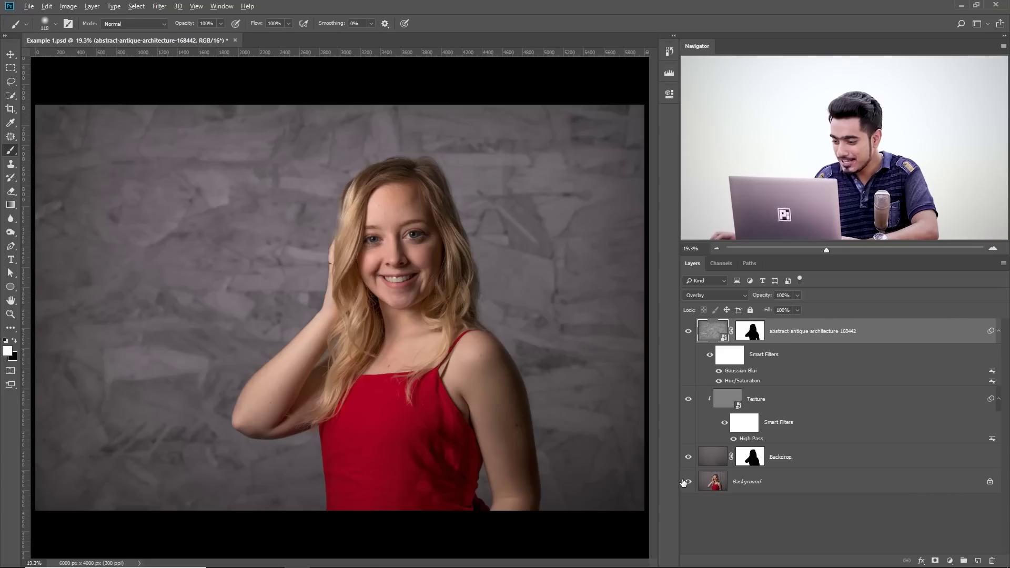
Show only the Background layer, and turn the Backdrop layer back on to compare the original and smoothed backdrops.
{"action": "left_click", "coordinate": [687, 482], "text": "alt"}
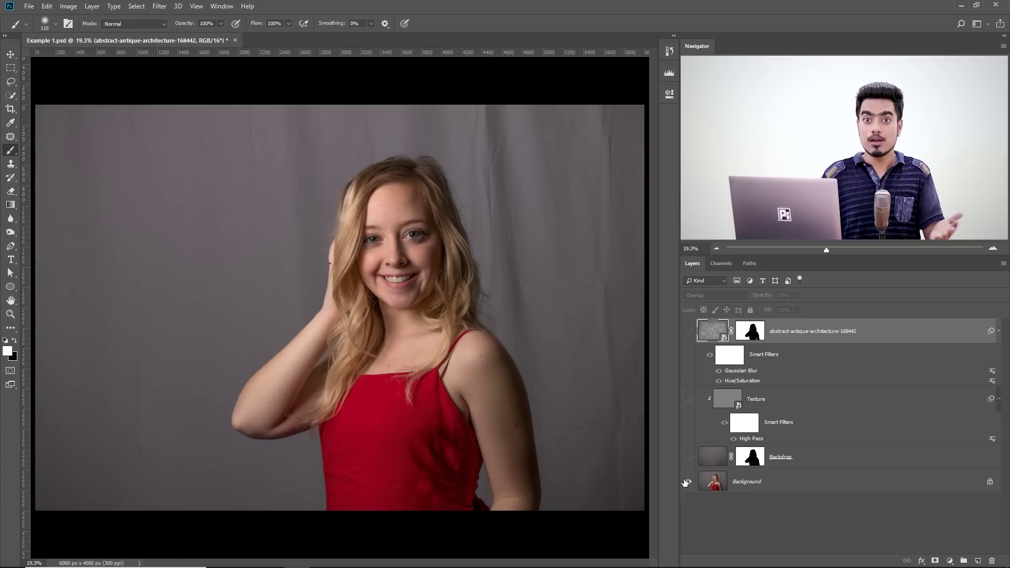
{"action": "left_click", "coordinate": [688, 460]}
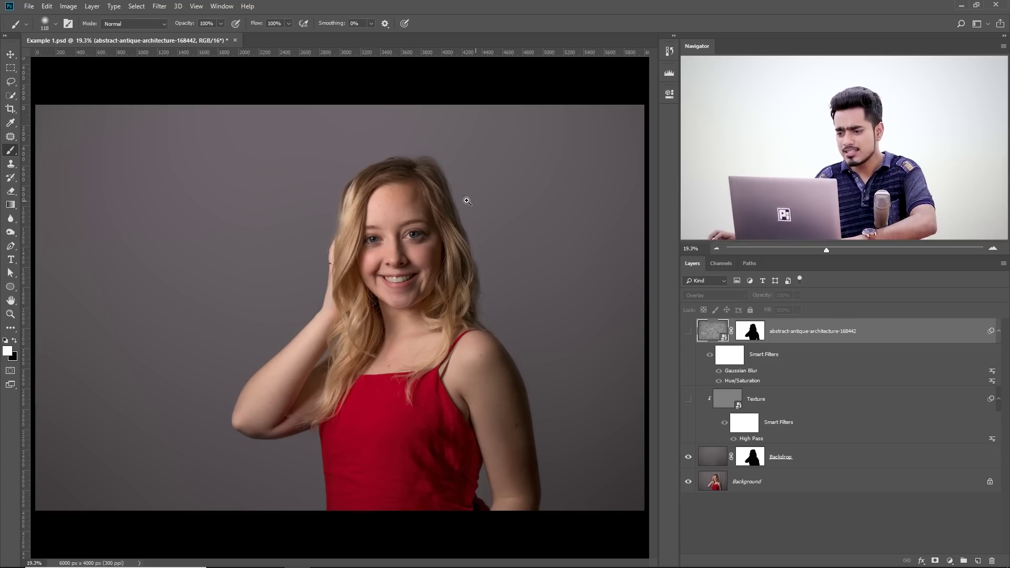
Show the Texture layer and set its blend mode to Hard Light, comparing it with Overlay around the fine hair.
{"action": "scroll", "coordinate": [472, 201], "scroll_direction": "up", "scroll_amount": 5}
{"action": "left_click", "coordinate": [715, 404]}
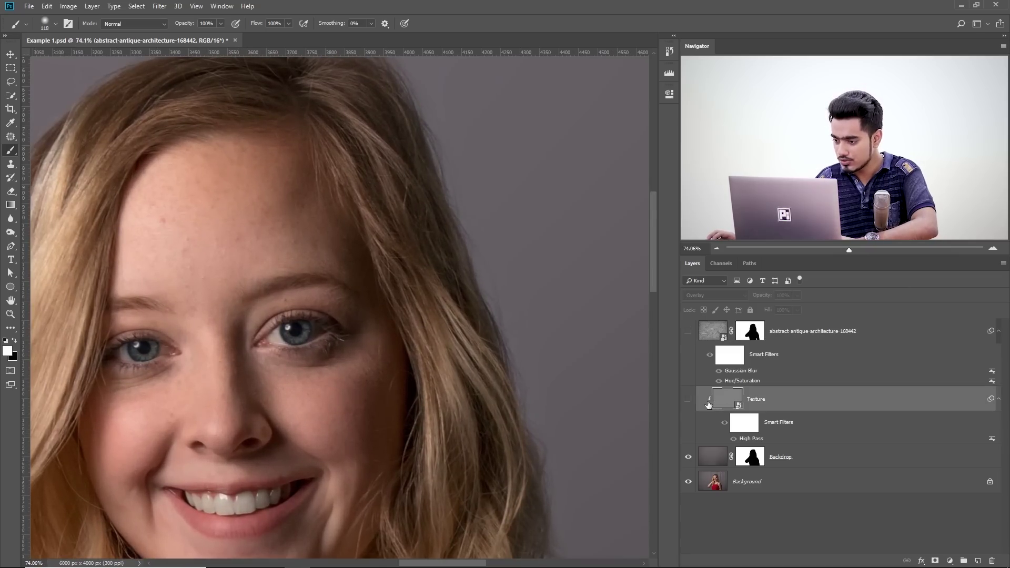
{"action": "left_click", "coordinate": [702, 297]}
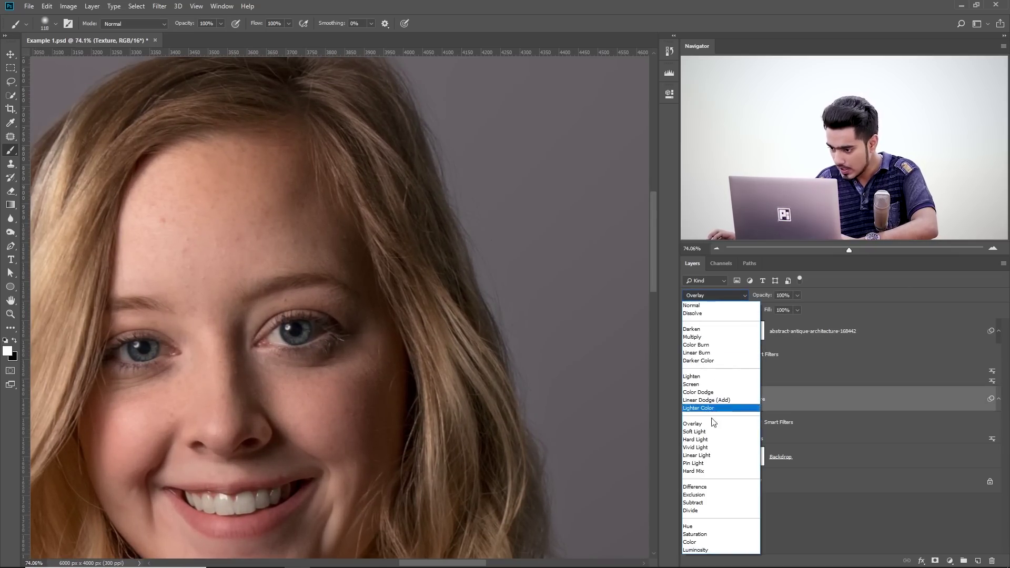
{"action": "left_click", "coordinate": [710, 440]}
{"action": "scroll", "coordinate": [519, 242], "scroll_direction": "up", "scroll_amount": 5}
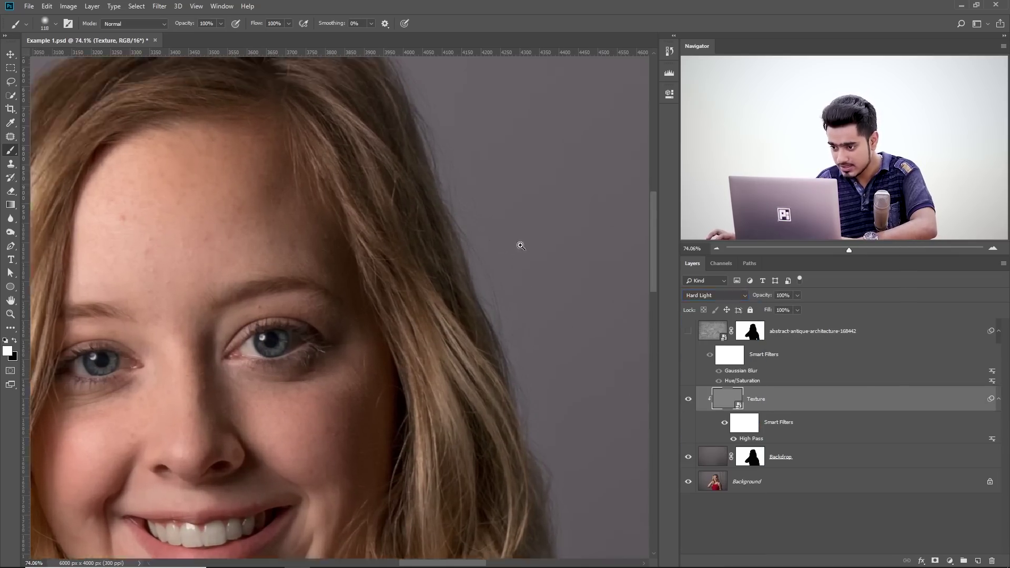
{"action": "left_click", "coordinate": [727, 294]}
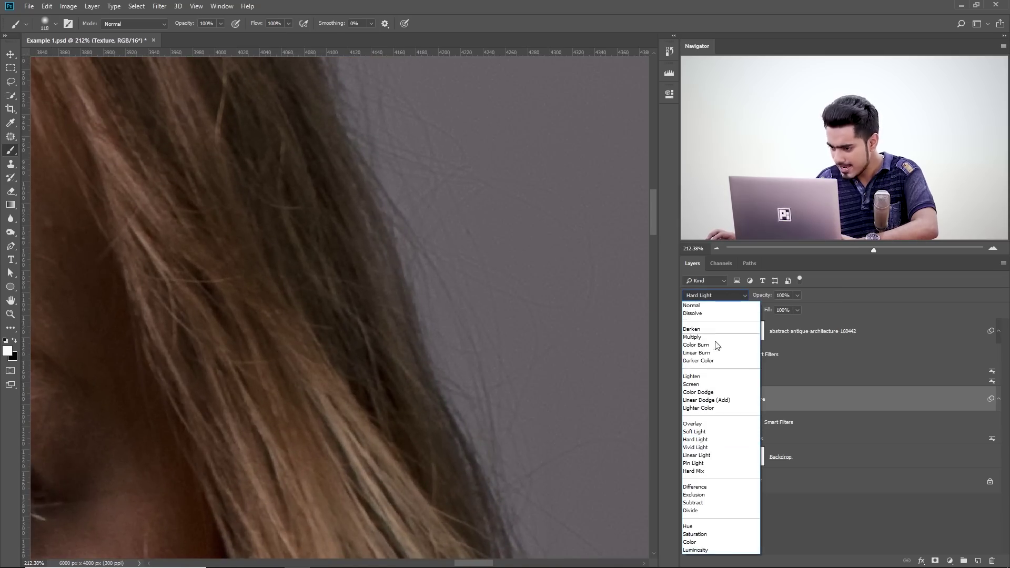
{"action": "left_click", "coordinate": [710, 423]}
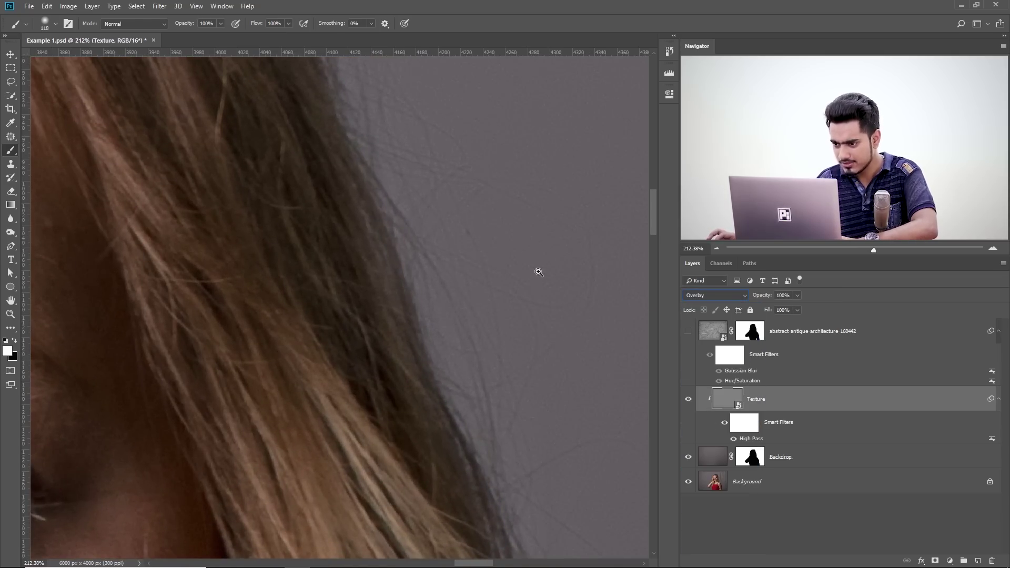
{"action": "left_click", "coordinate": [716, 295]}
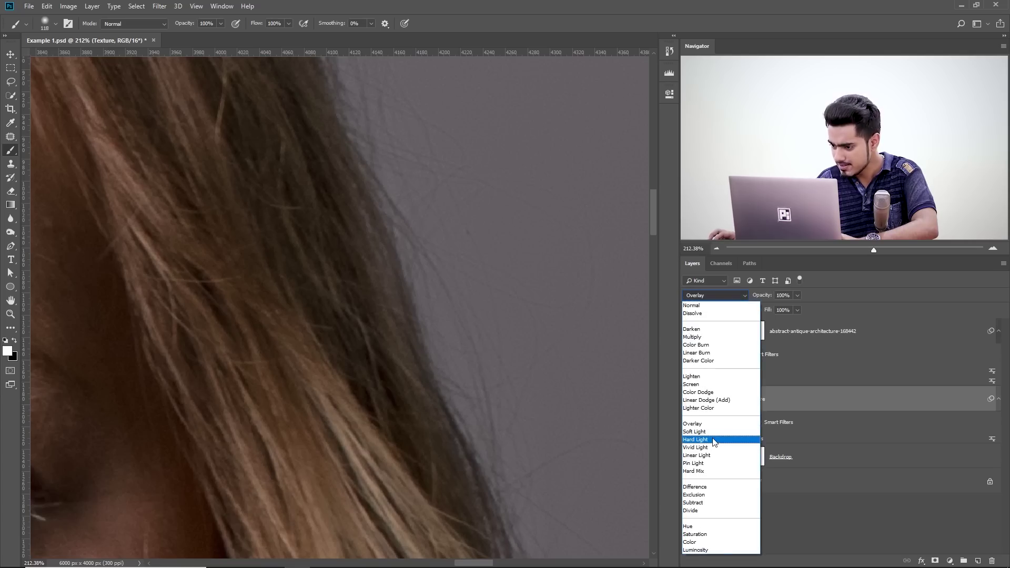
{"action": "left_click", "coordinate": [708, 440]}
Release the Texture layer's clipping to the Backdrop layer to compare the facial detail, and clip it again.
{"action": "scroll", "coordinate": [535, 273], "scroll_direction": "down", "scroll_amount": 6}
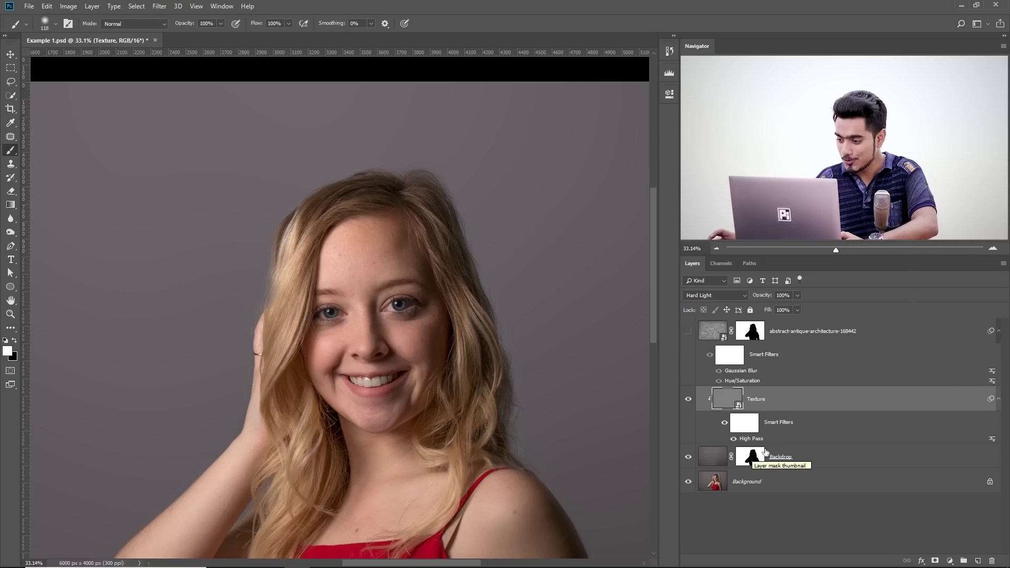
{"action": "left_click", "coordinate": [811, 442], "text": "alt"}
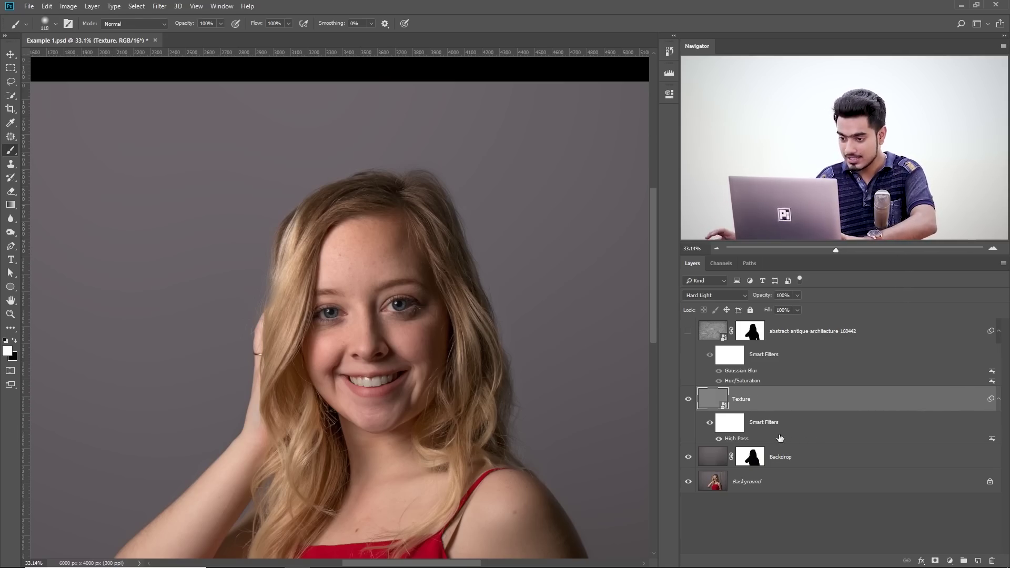
{"action": "scroll", "coordinate": [354, 290], "scroll_direction": "up", "scroll_amount": 5}
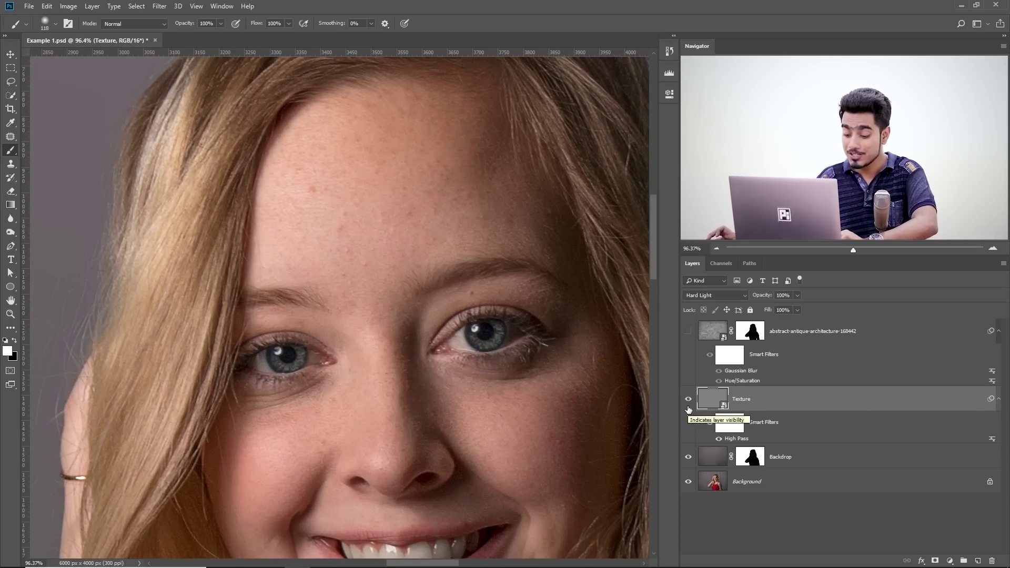
{"action": "left_click", "coordinate": [781, 442], "text": "alt"}
Fit the whole image in view and turn the wood texture layer's visibility back on.
{"action": "key", "text": "ctrl+0"}
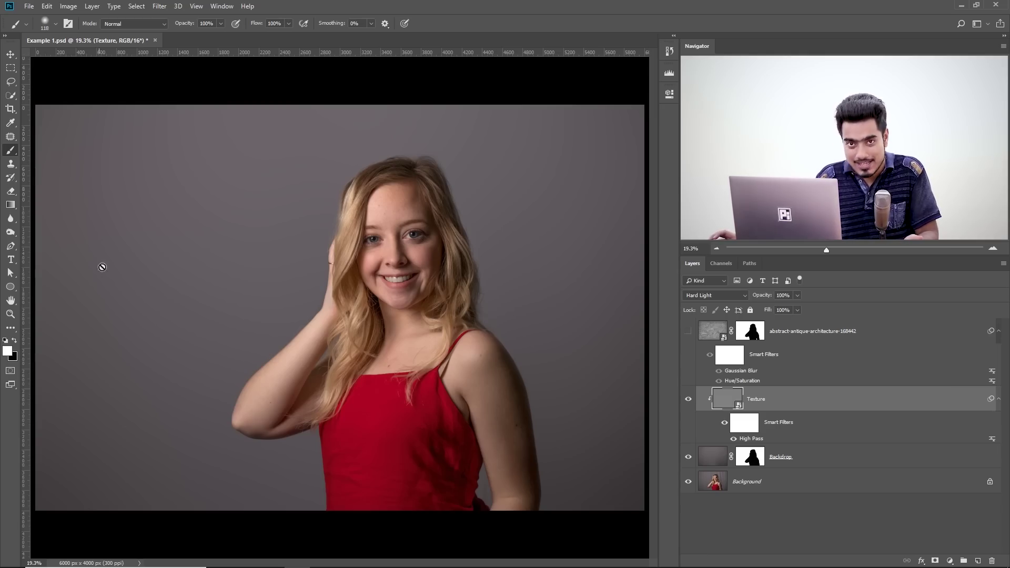
{"action": "left_click", "coordinate": [688, 333]}
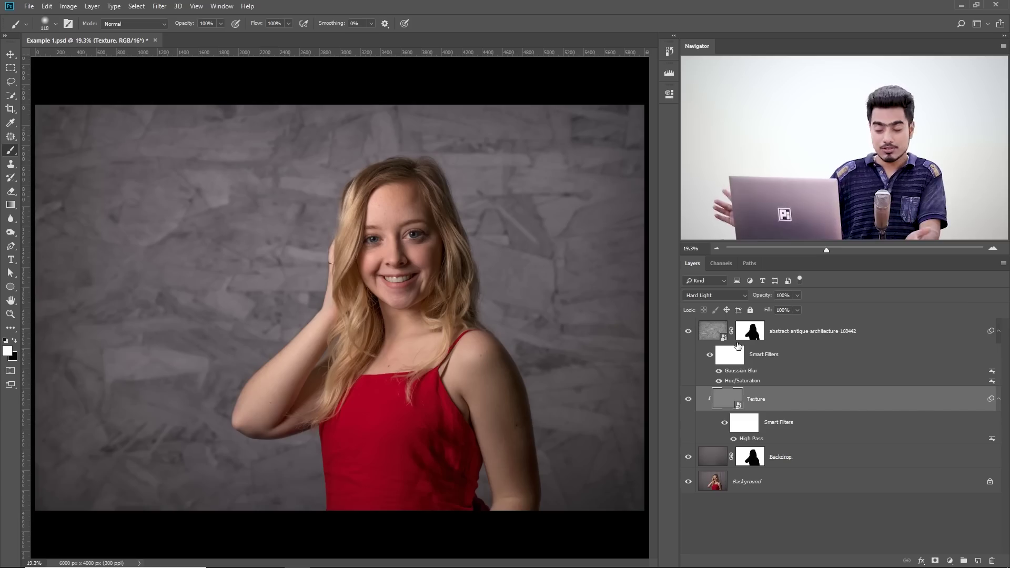